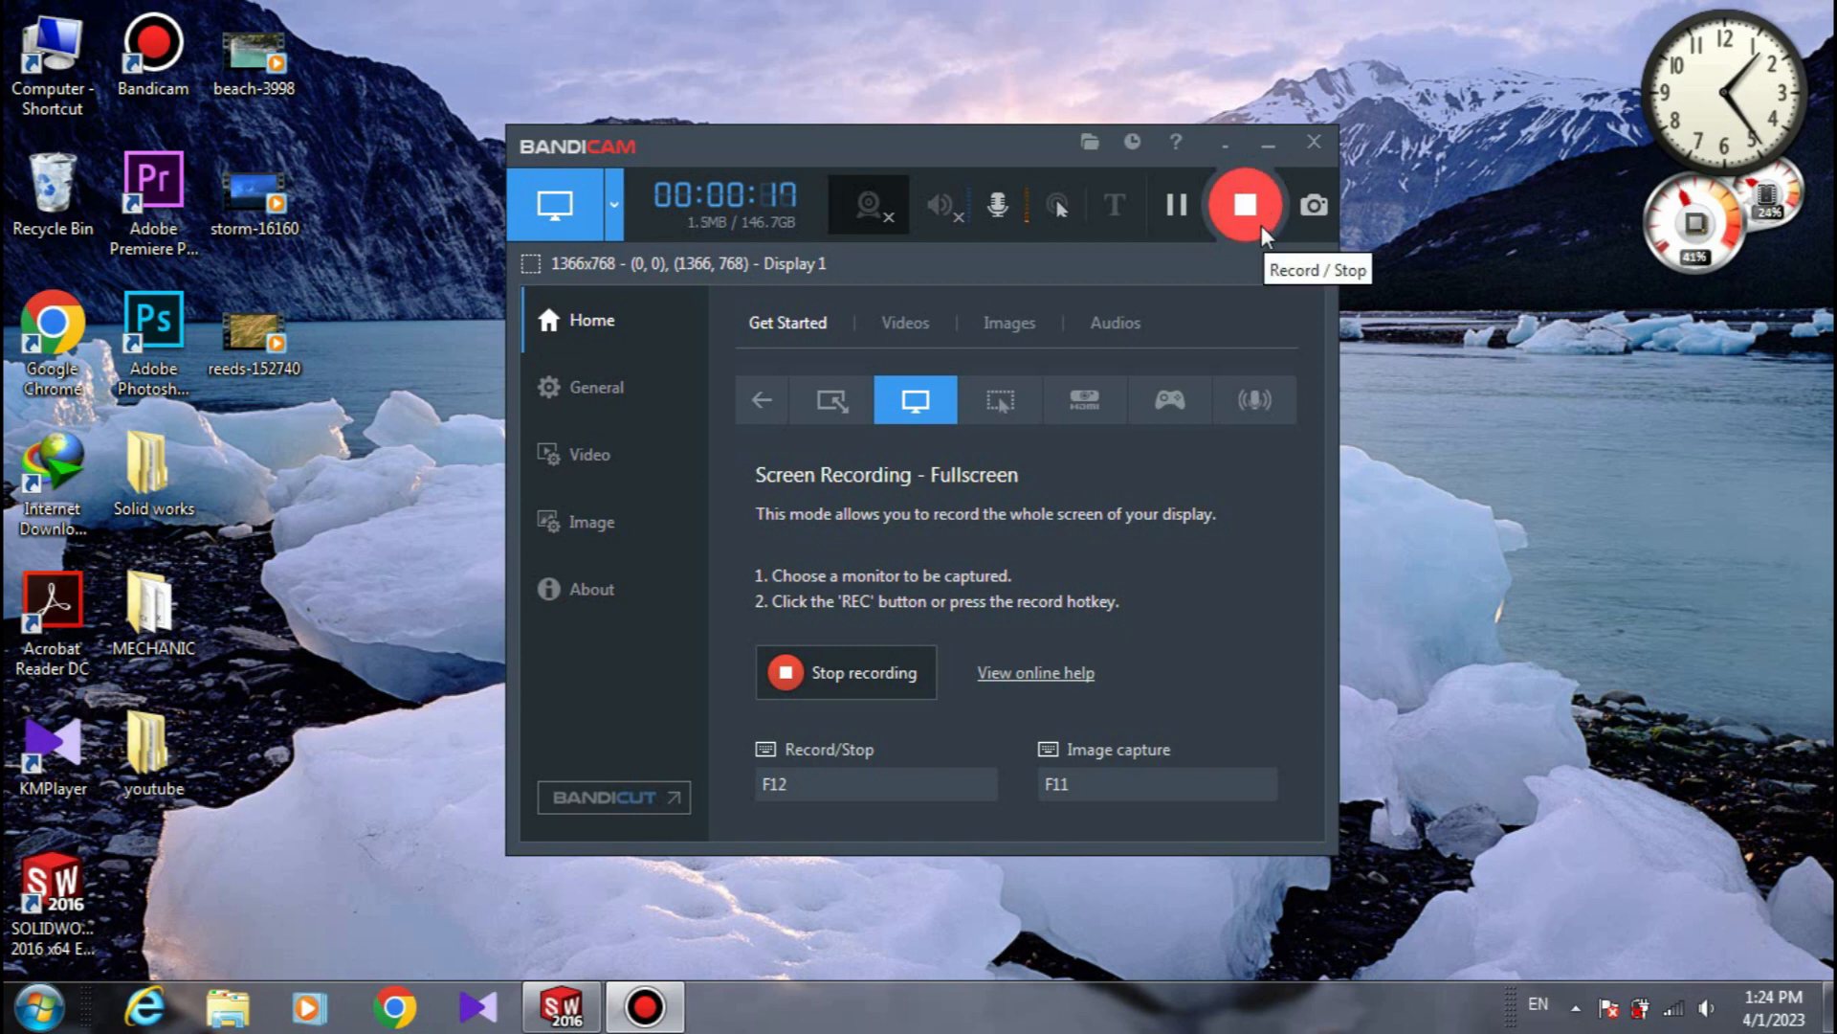
# Minimize the screen recorder, switch to SOLIDWORKS 2016 and create a new Part document.
pyautogui.click(1258, 143)
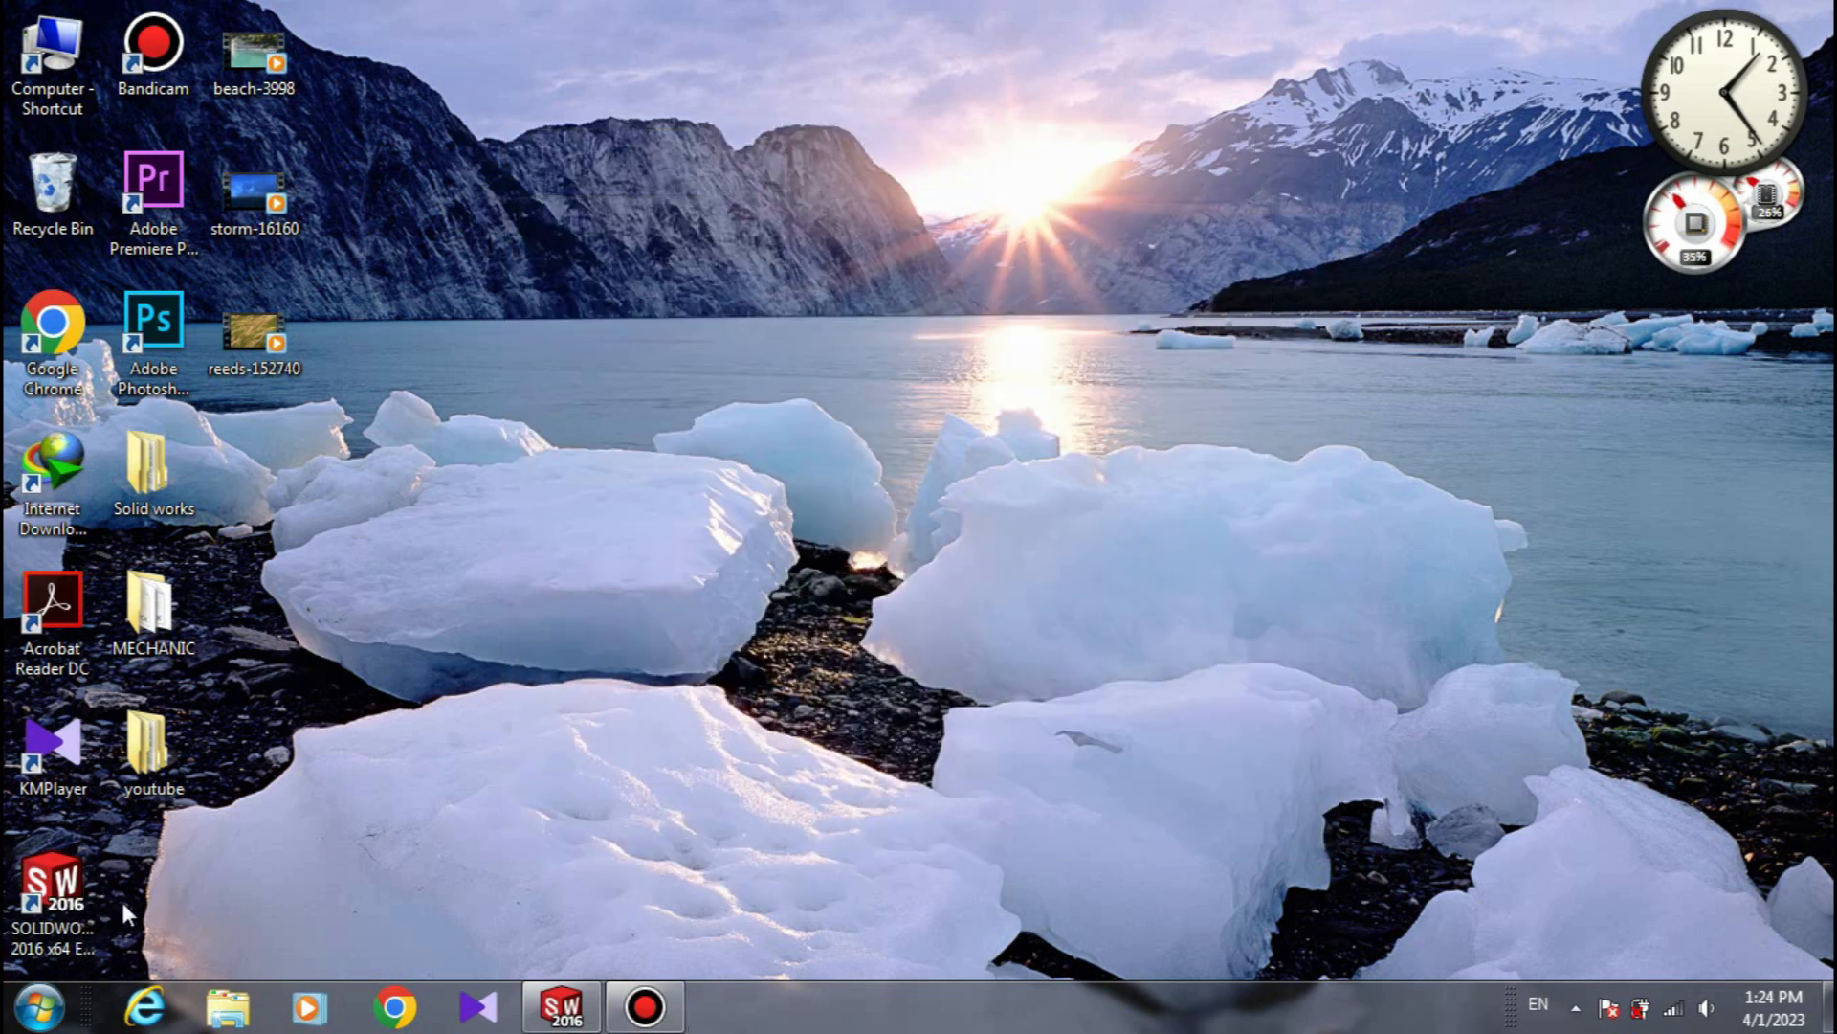
pyautogui.click(584, 1002)
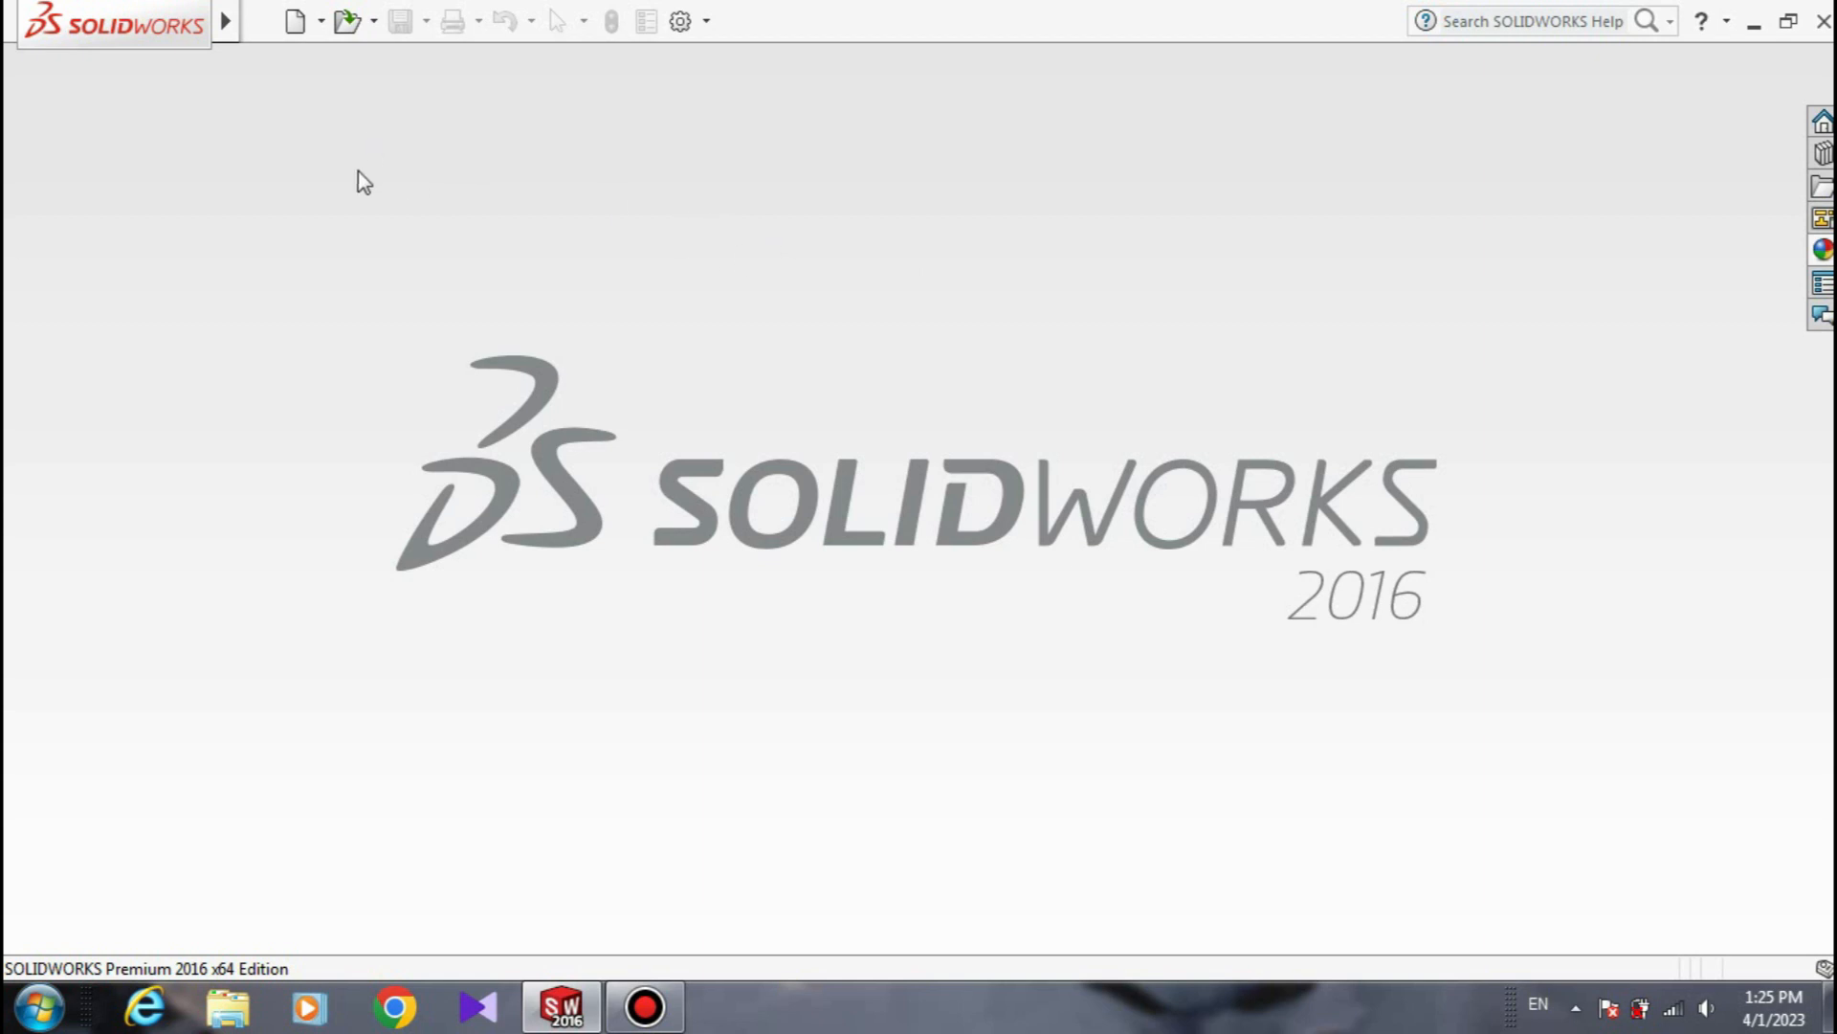
pyautogui.click(303, 24)
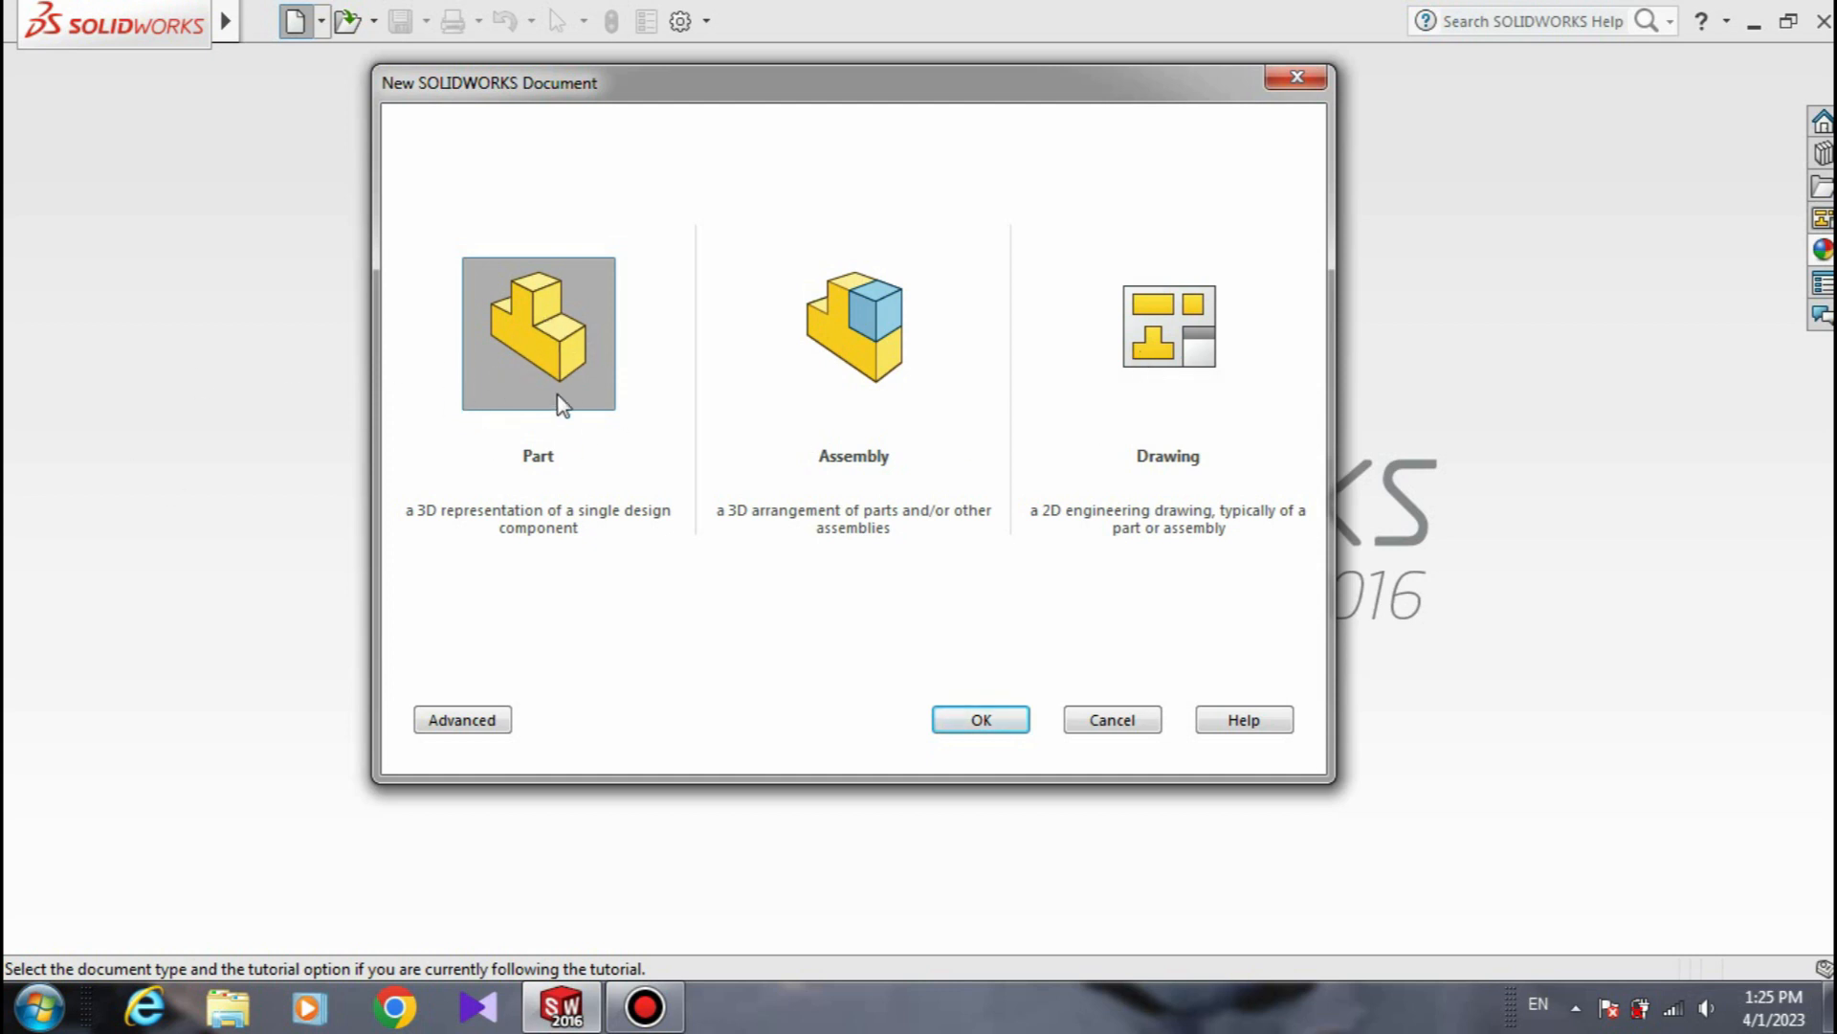
pyautogui.click(974, 718)
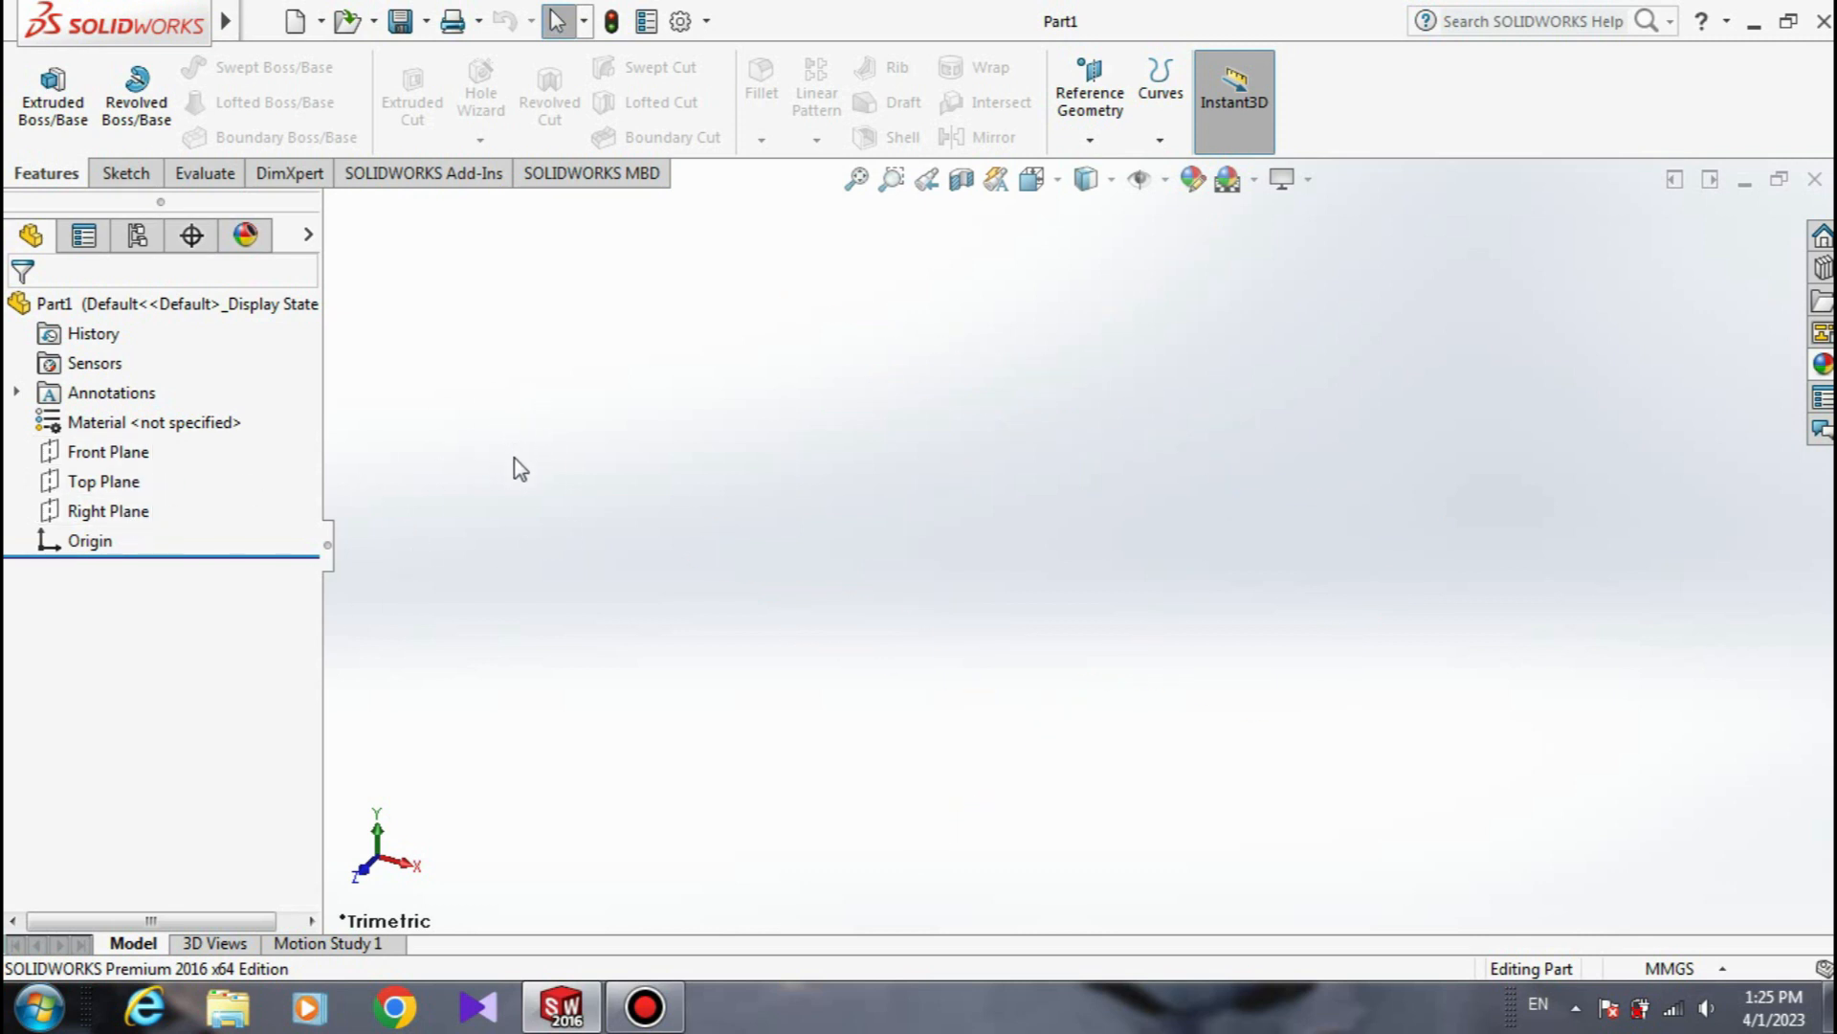
# Start a 2D sketch on the Front Plane.
pyautogui.rightClick(134, 458)
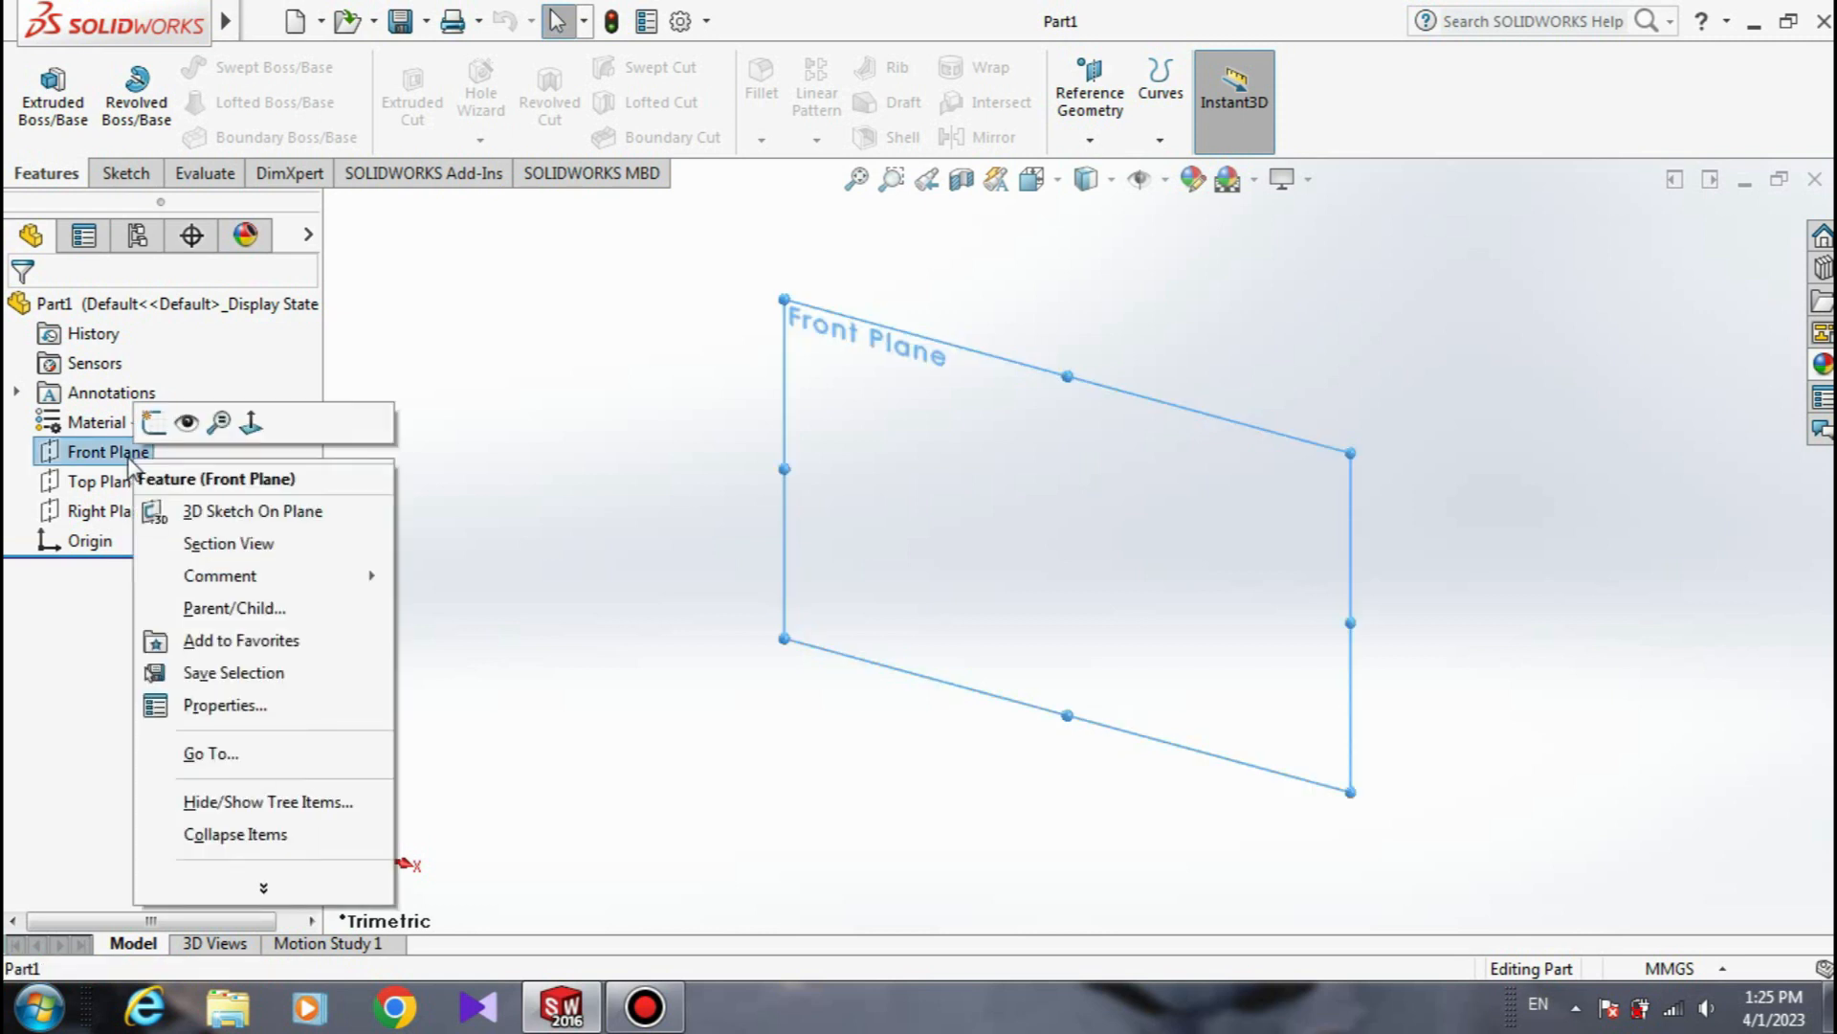
pyautogui.click(518, 474)
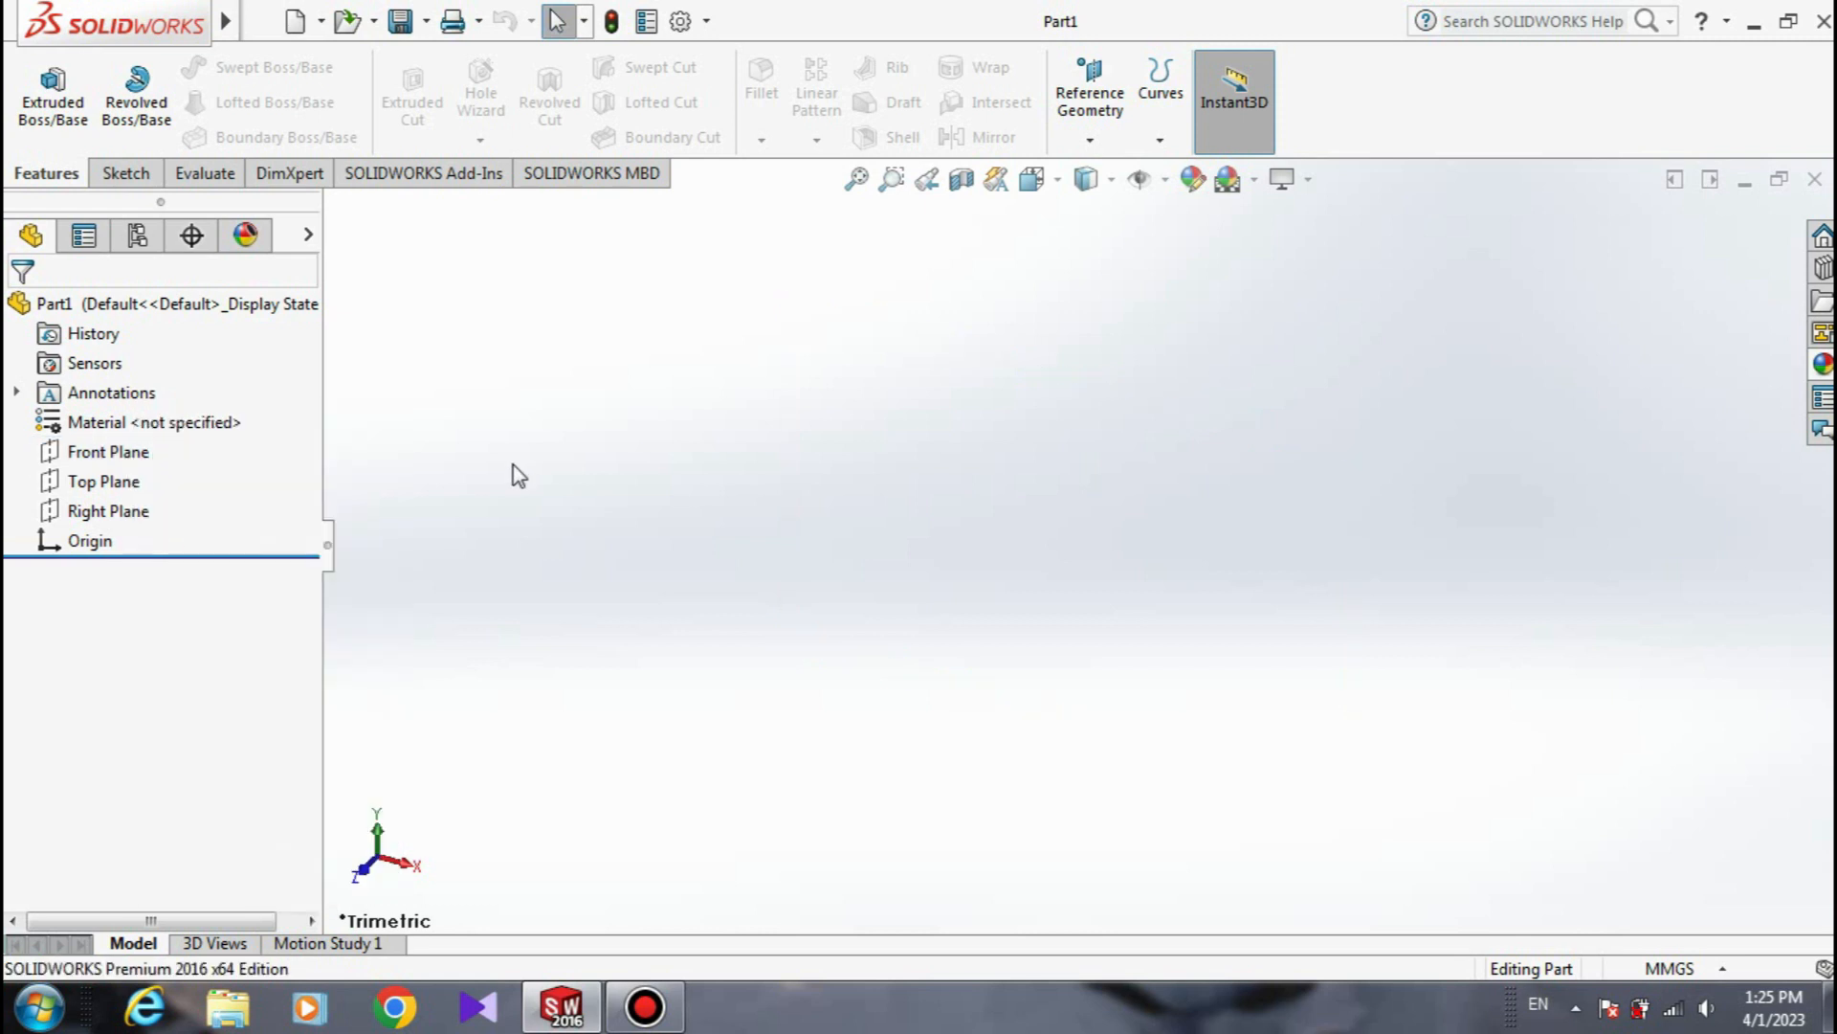
pyautogui.rightClick(134, 457)
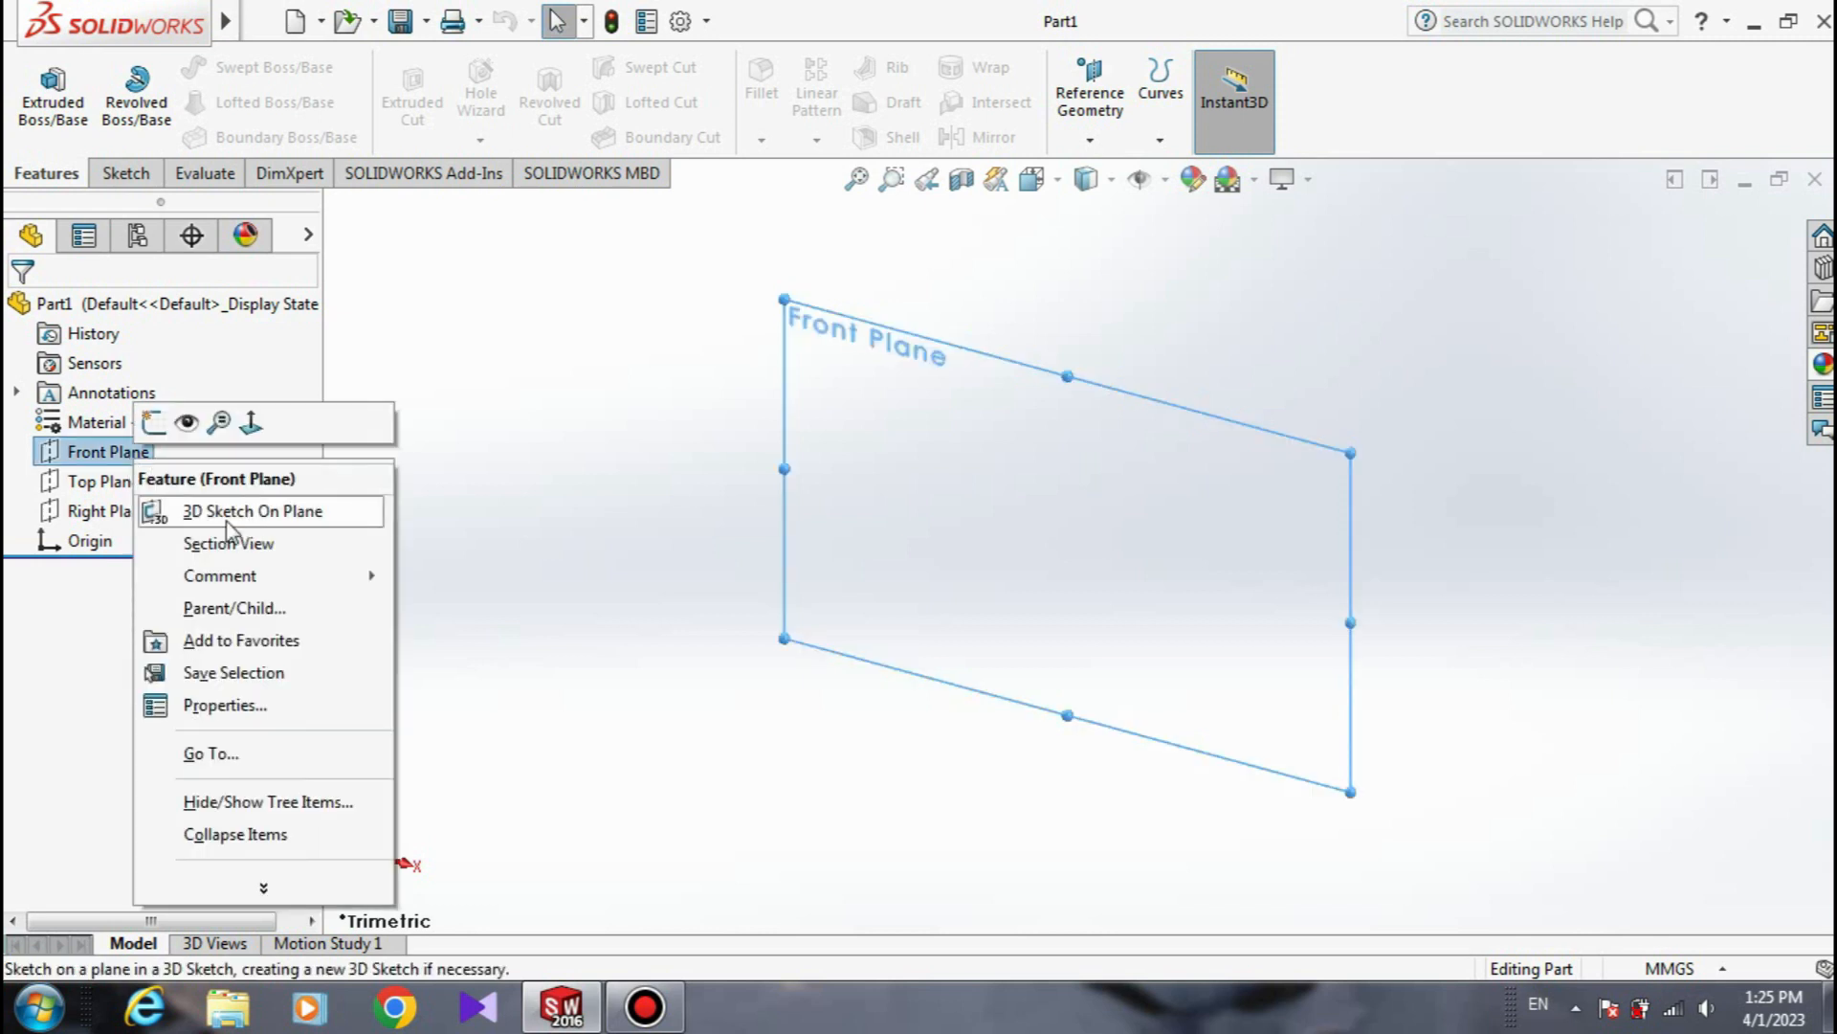
pyautogui.click(156, 426)
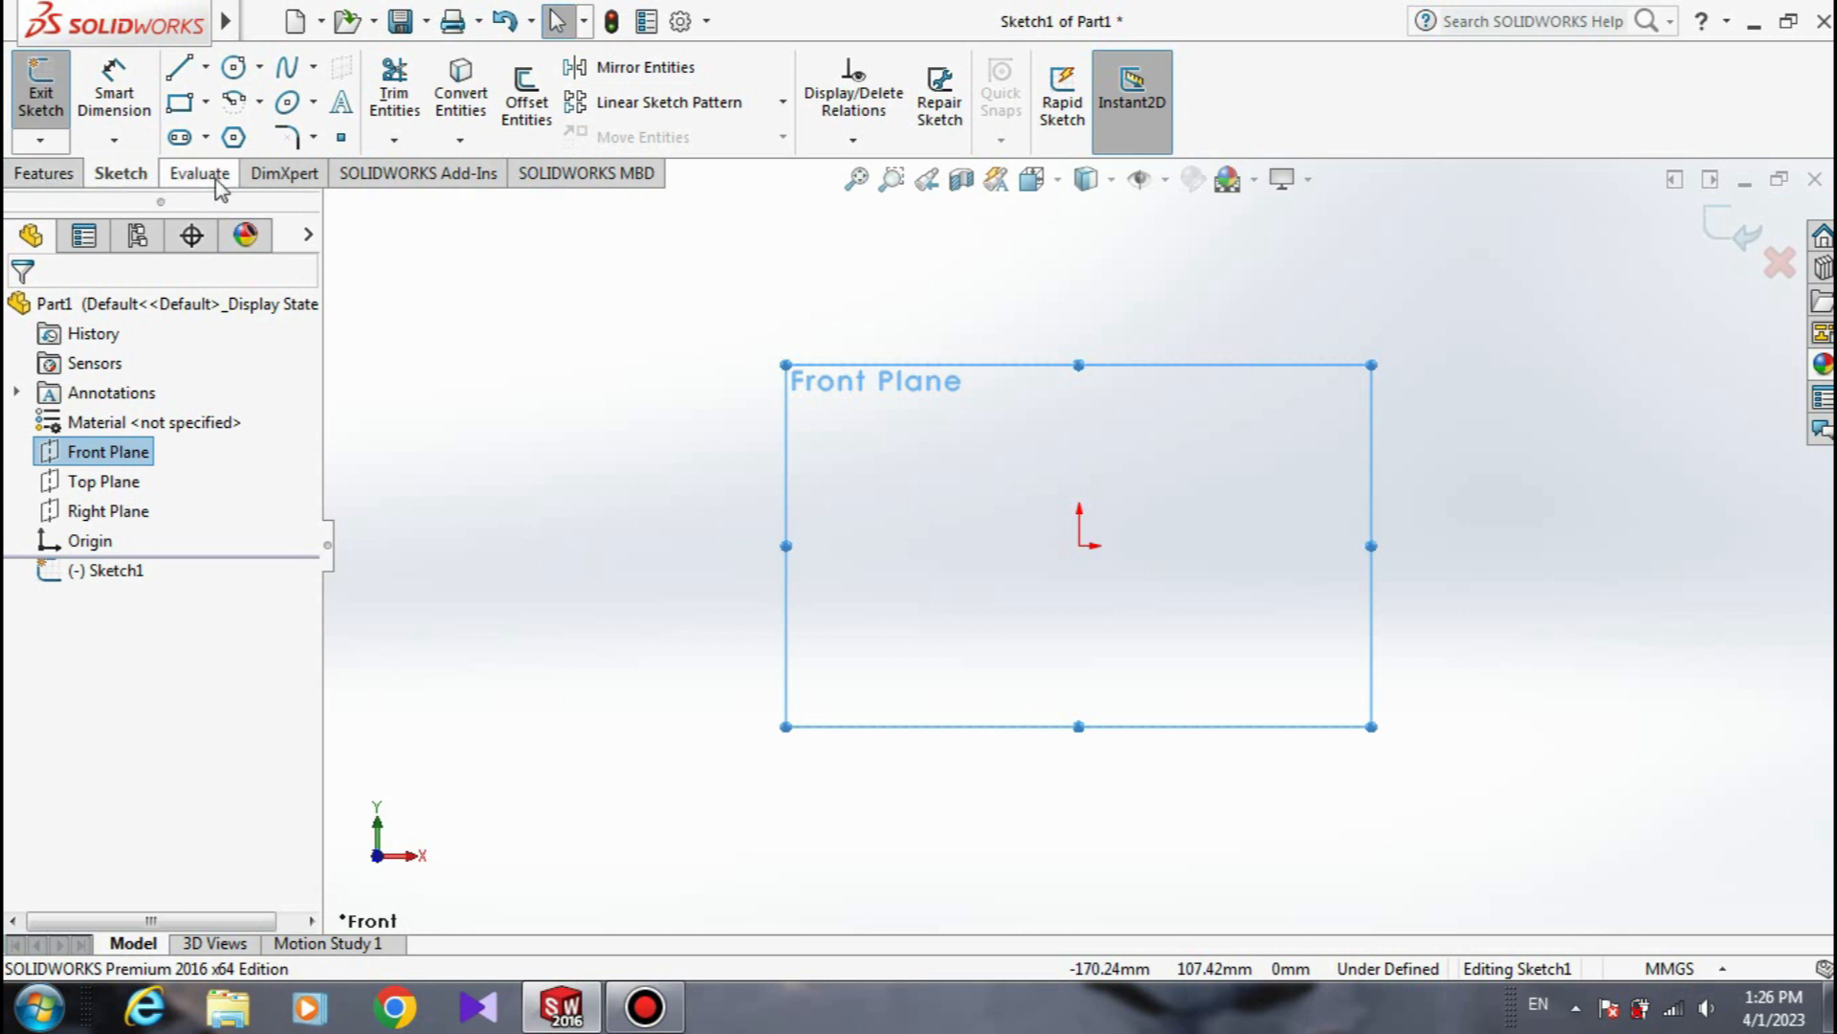
pyautogui.rightClick(278, 178)
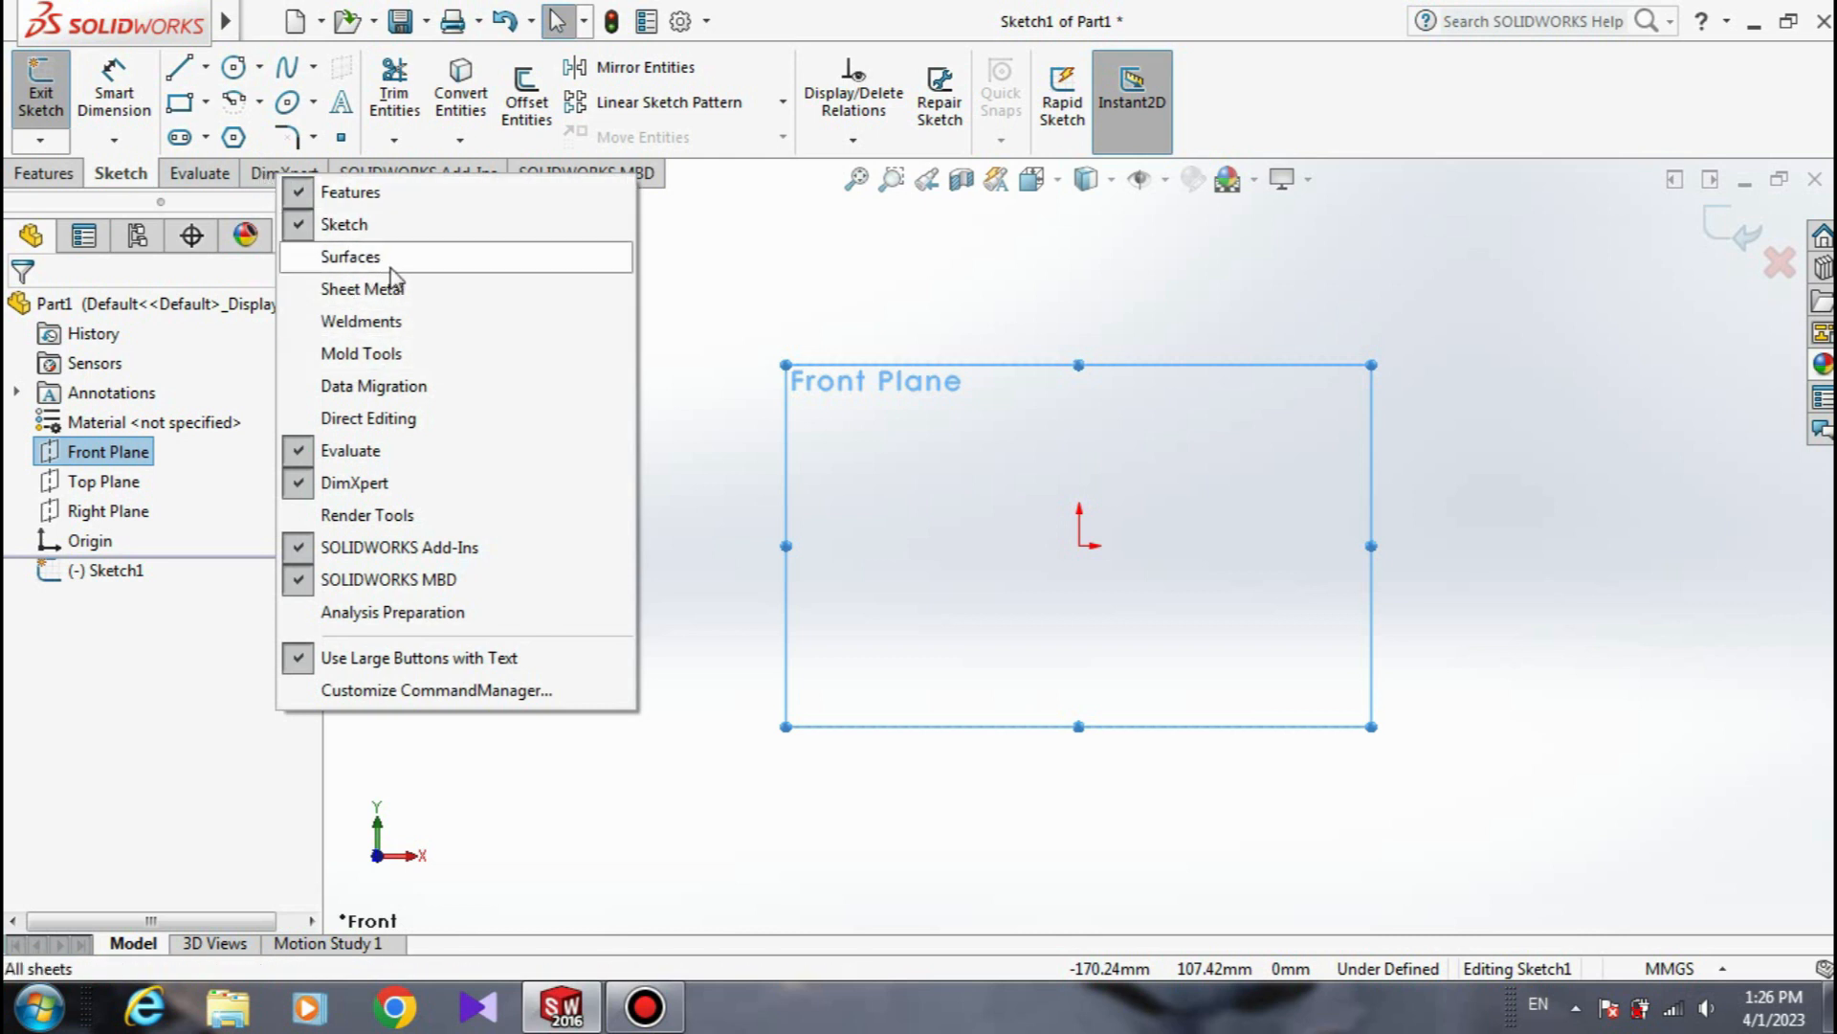
pyautogui.click(738, 227)
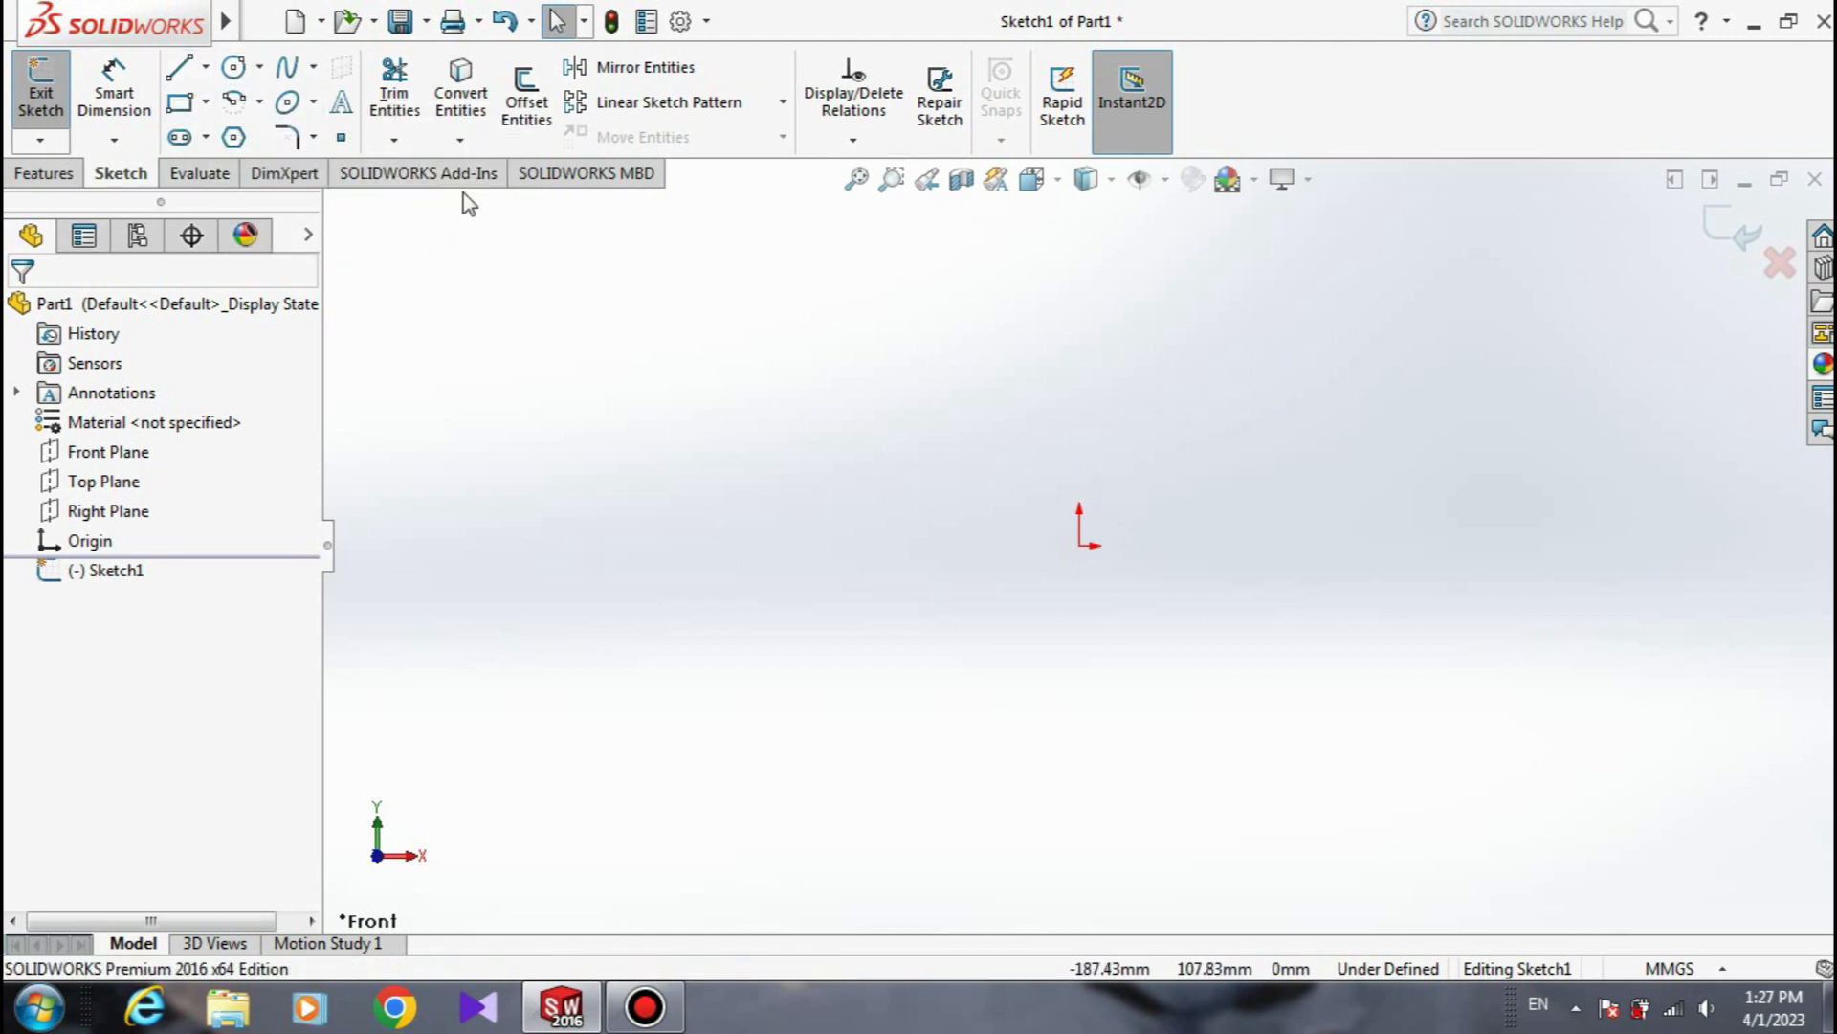
# Sketch an open chain of five lines from the origin: horizontal, rising diagonal, vertical, slightly sloped back, and a short piece parallel to the diagonal.
pyautogui.click(179, 69)
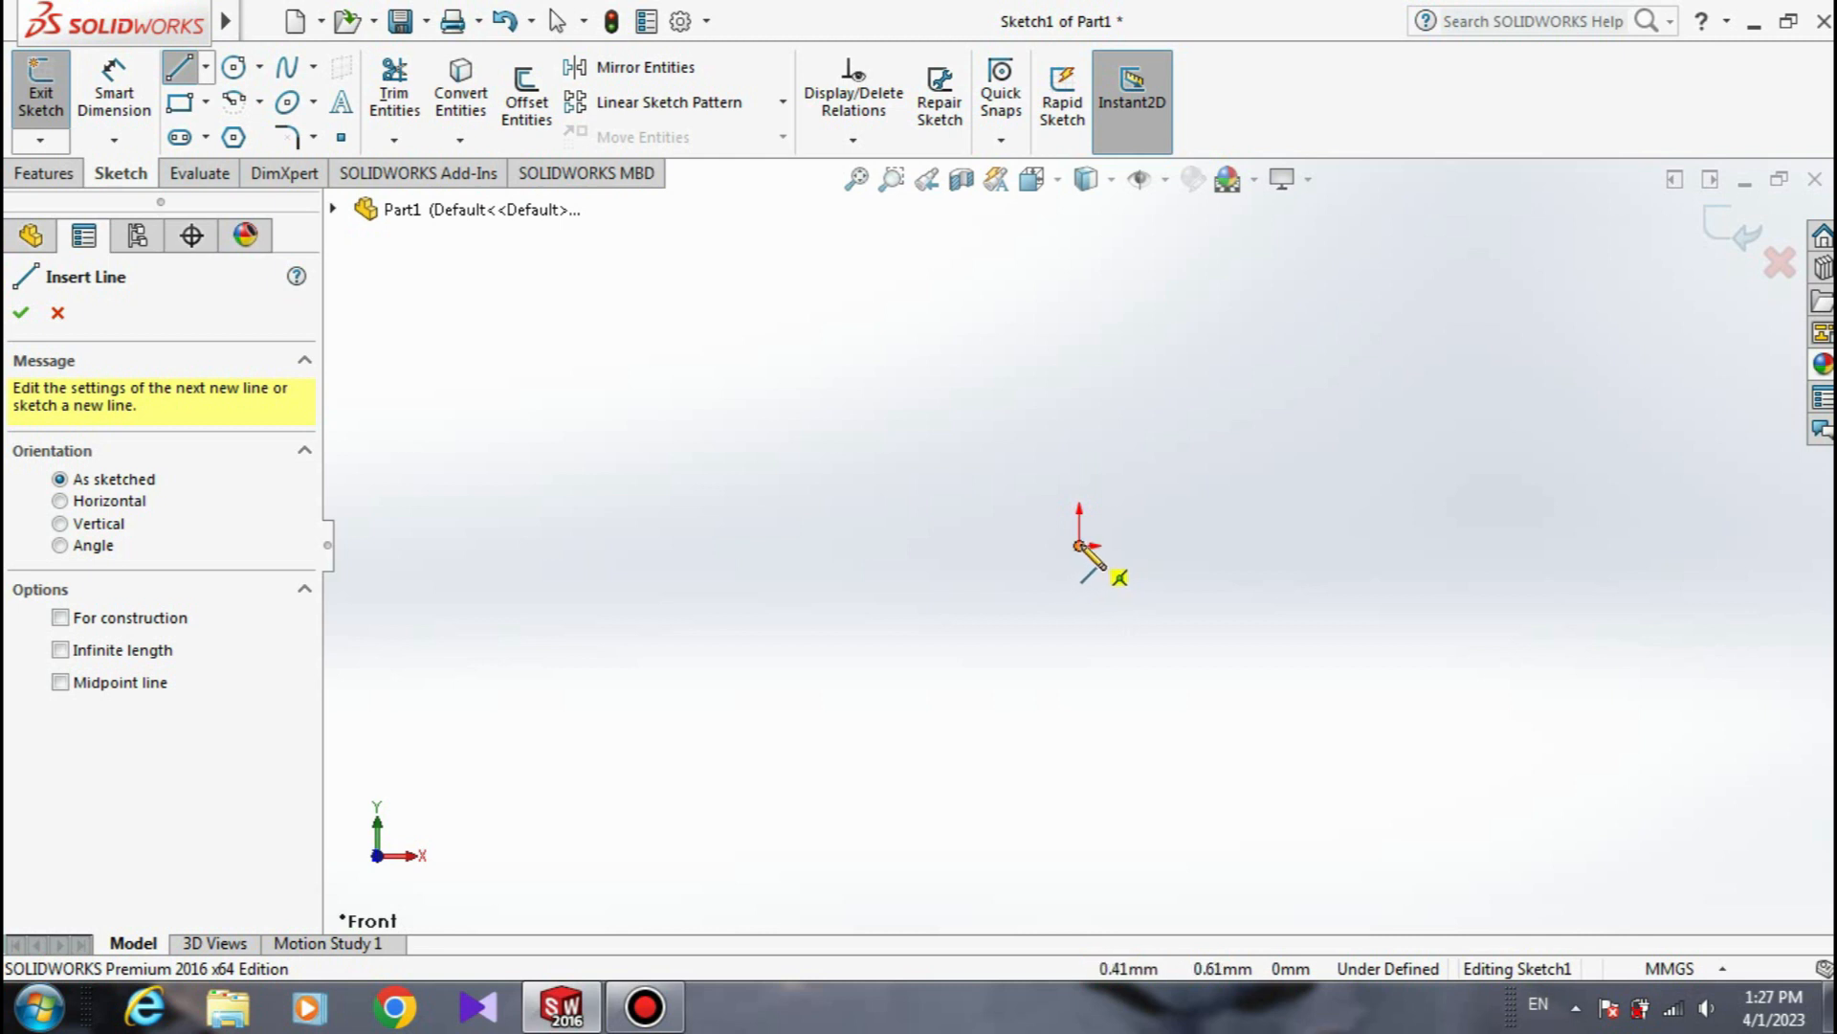
pyautogui.click(1079, 545)
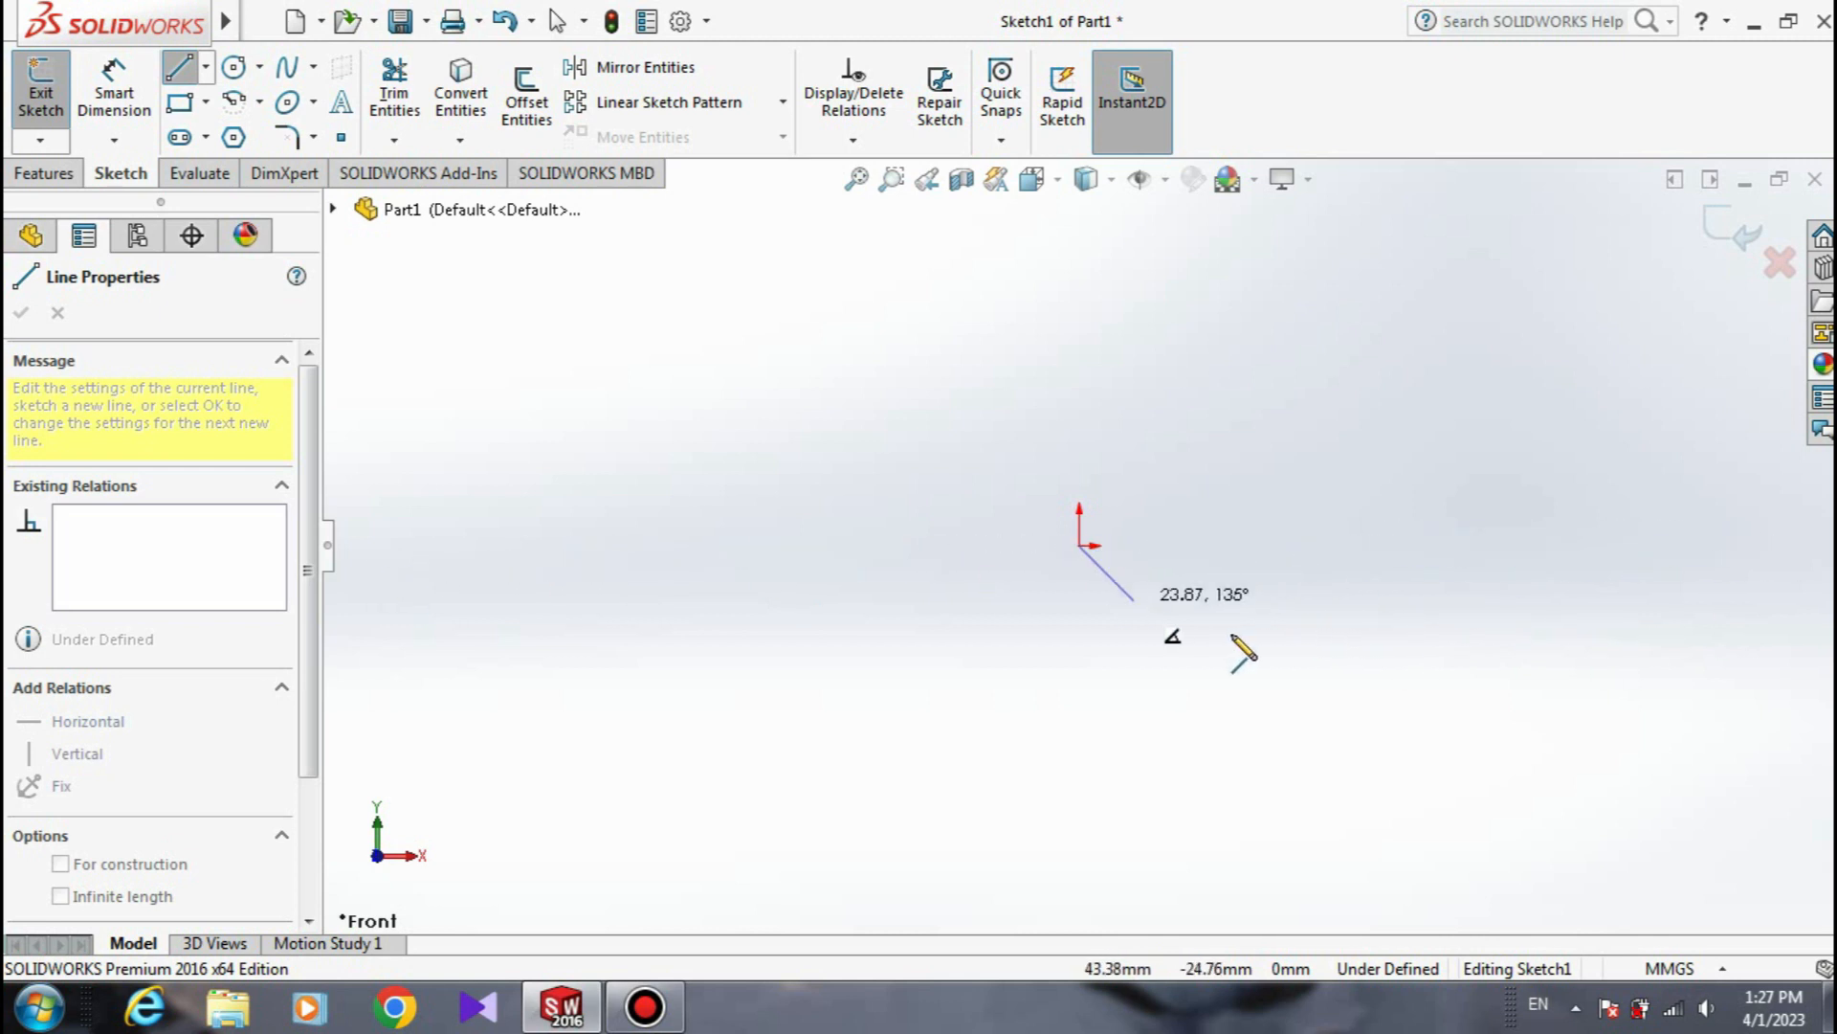
pyautogui.click(1318, 545)
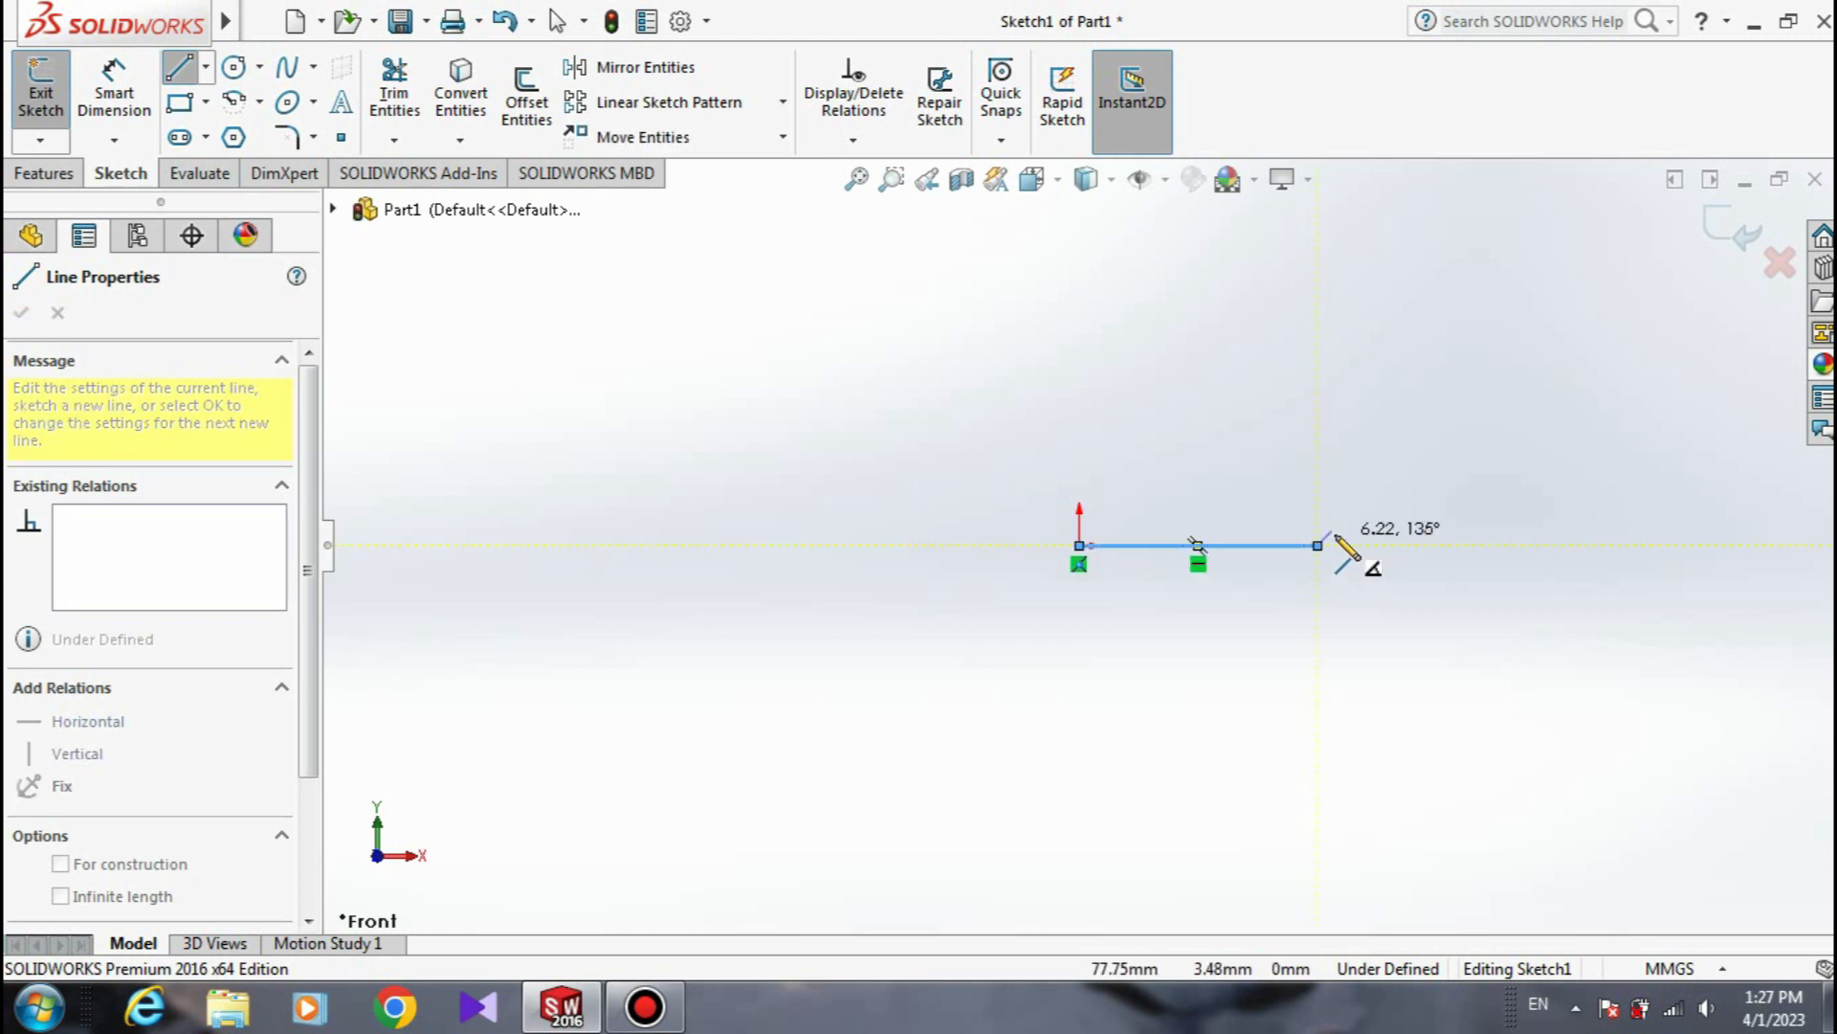
pyautogui.click(1467, 370)
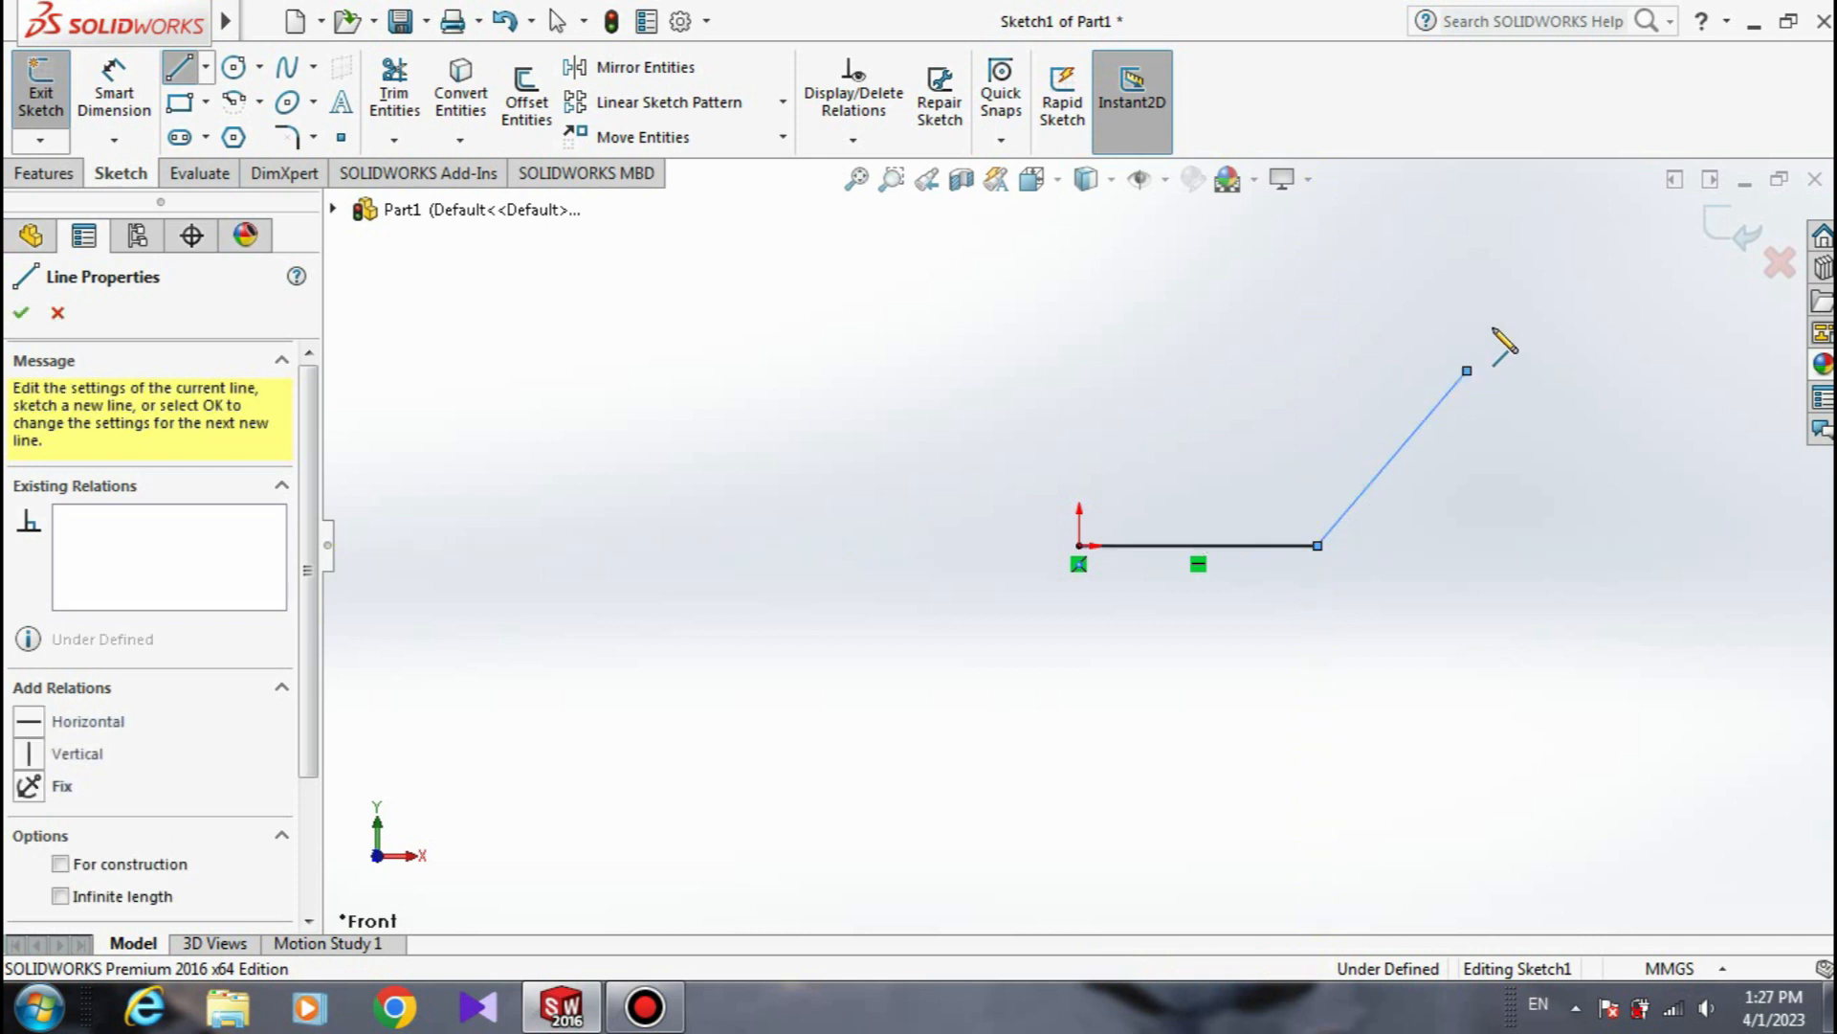
pyautogui.click(1467, 249)
pyautogui.click(1275, 268)
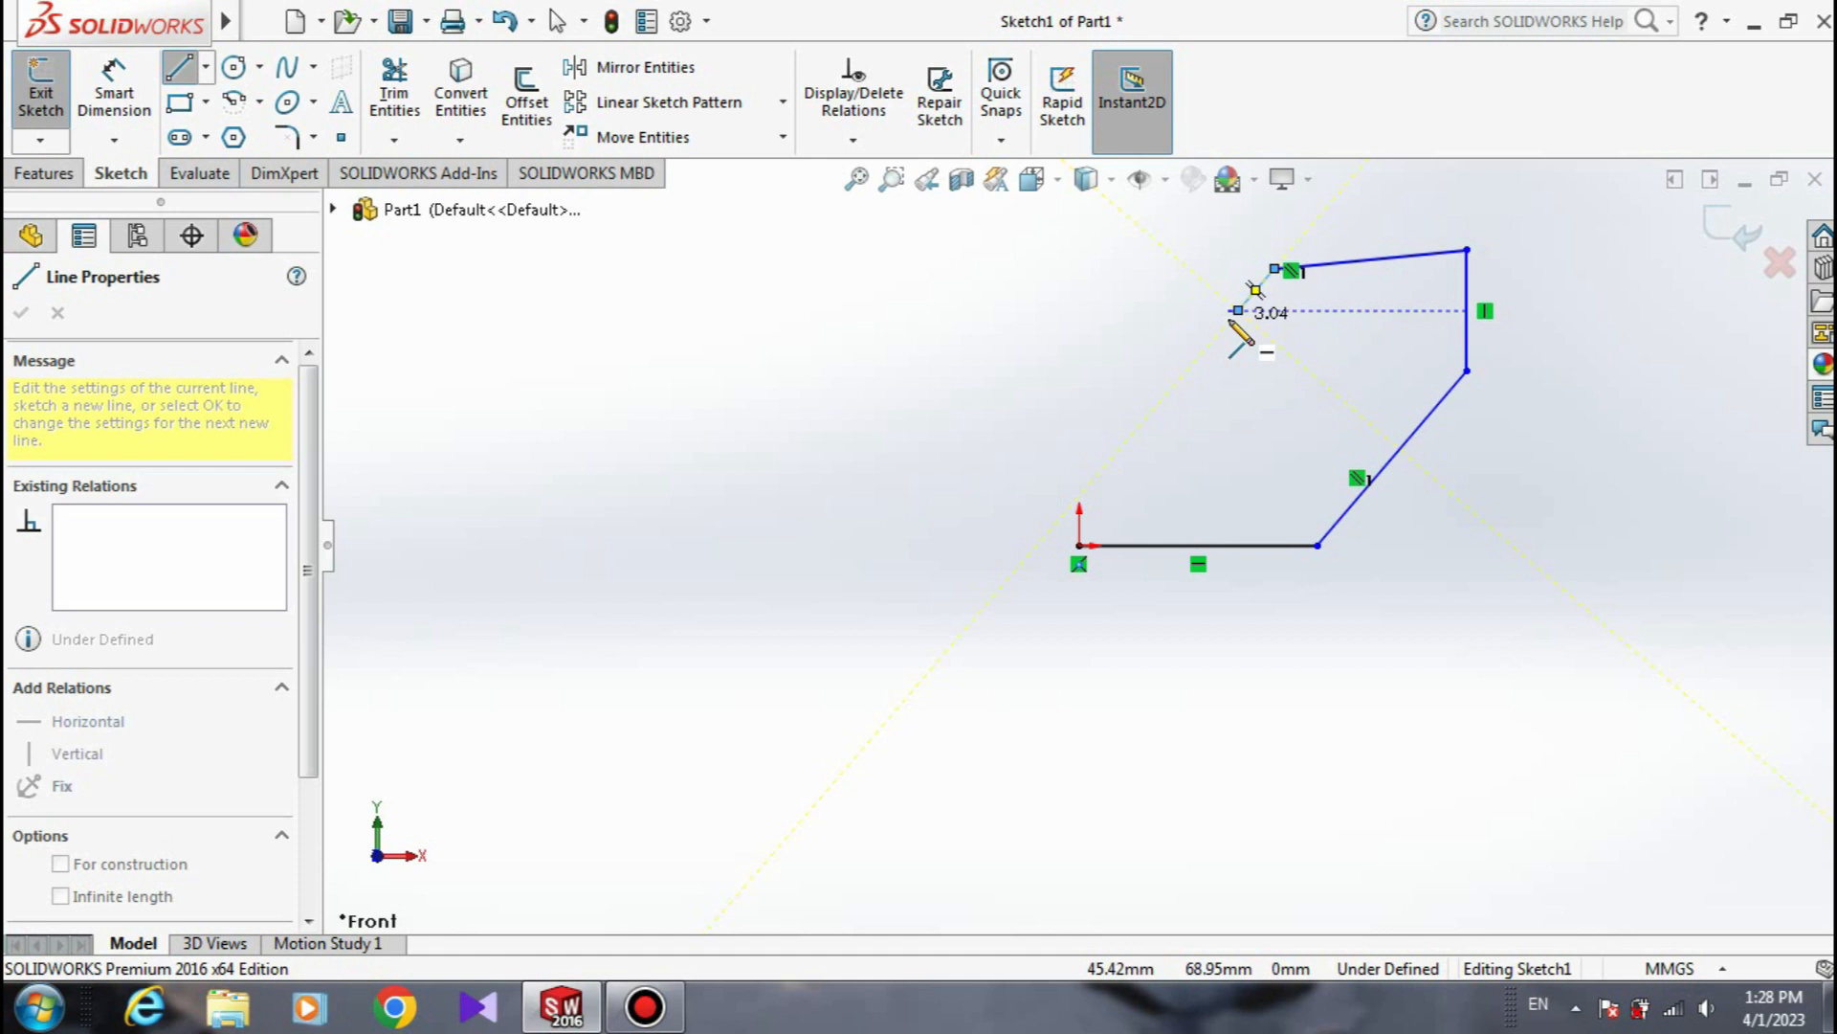
pyautogui.click(1238, 310)
pyautogui.press('Escape')
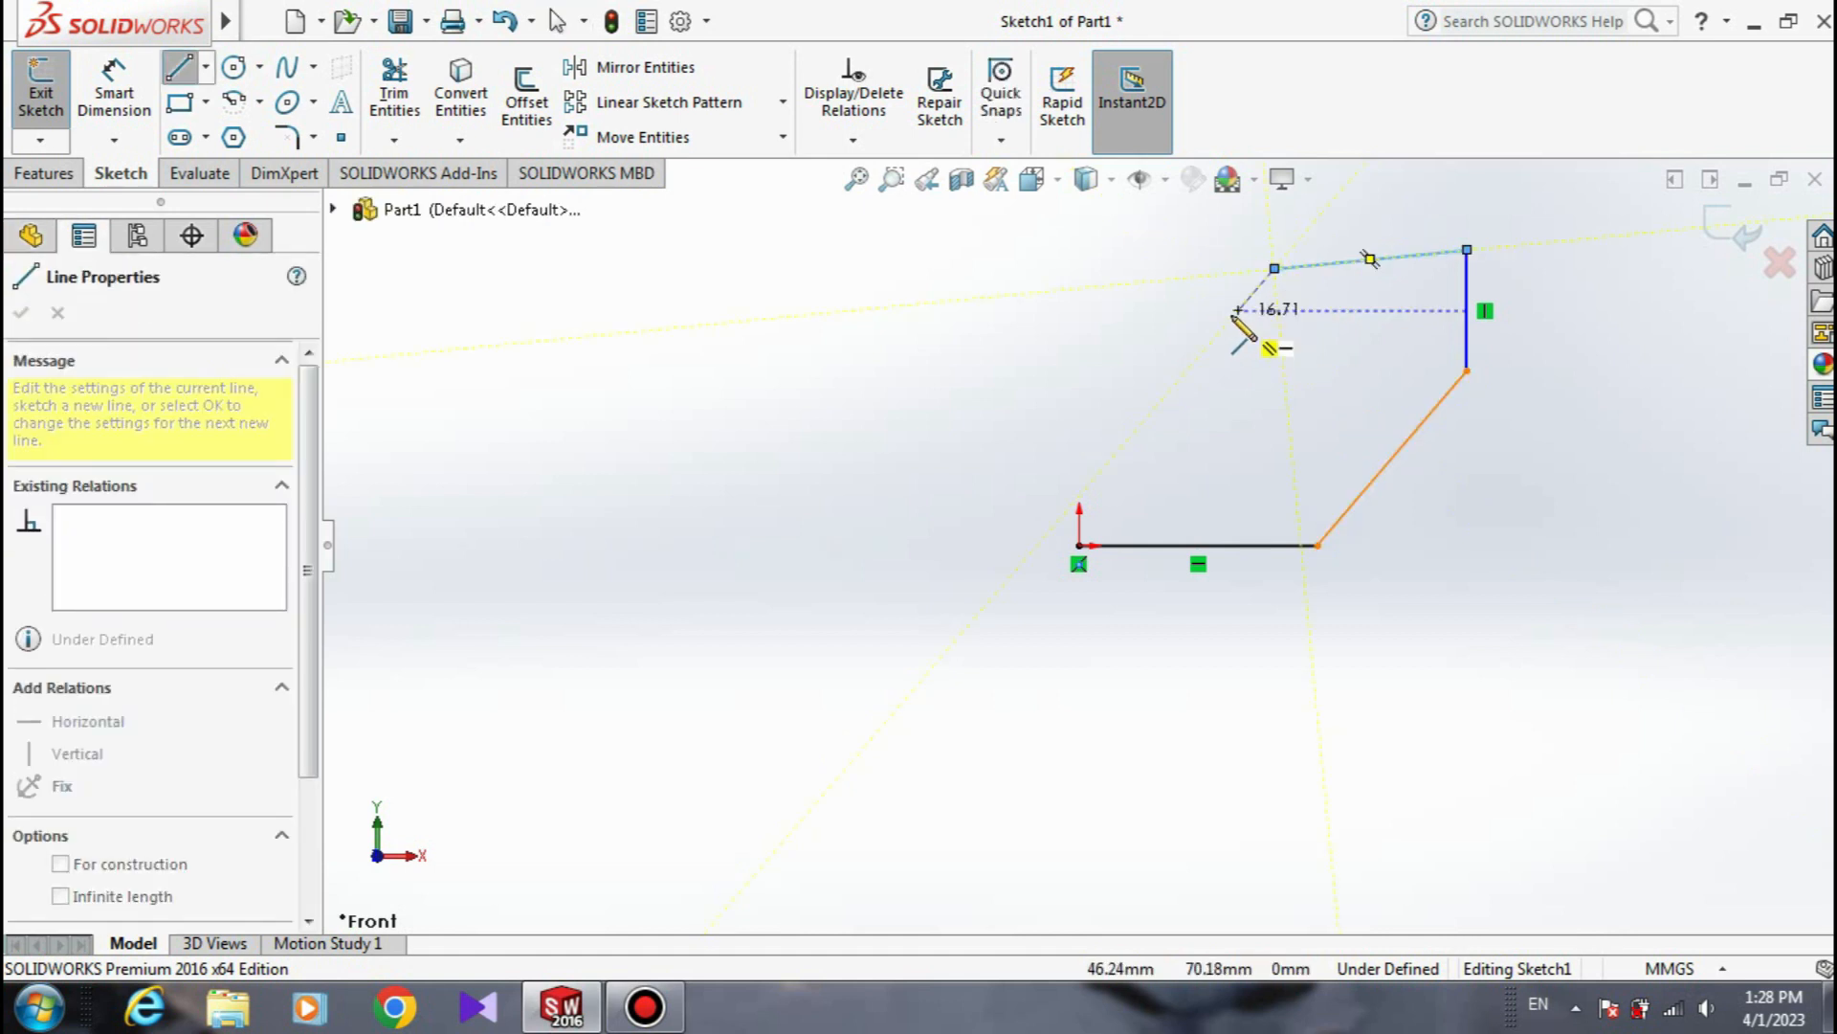
pyautogui.click(1239, 310)
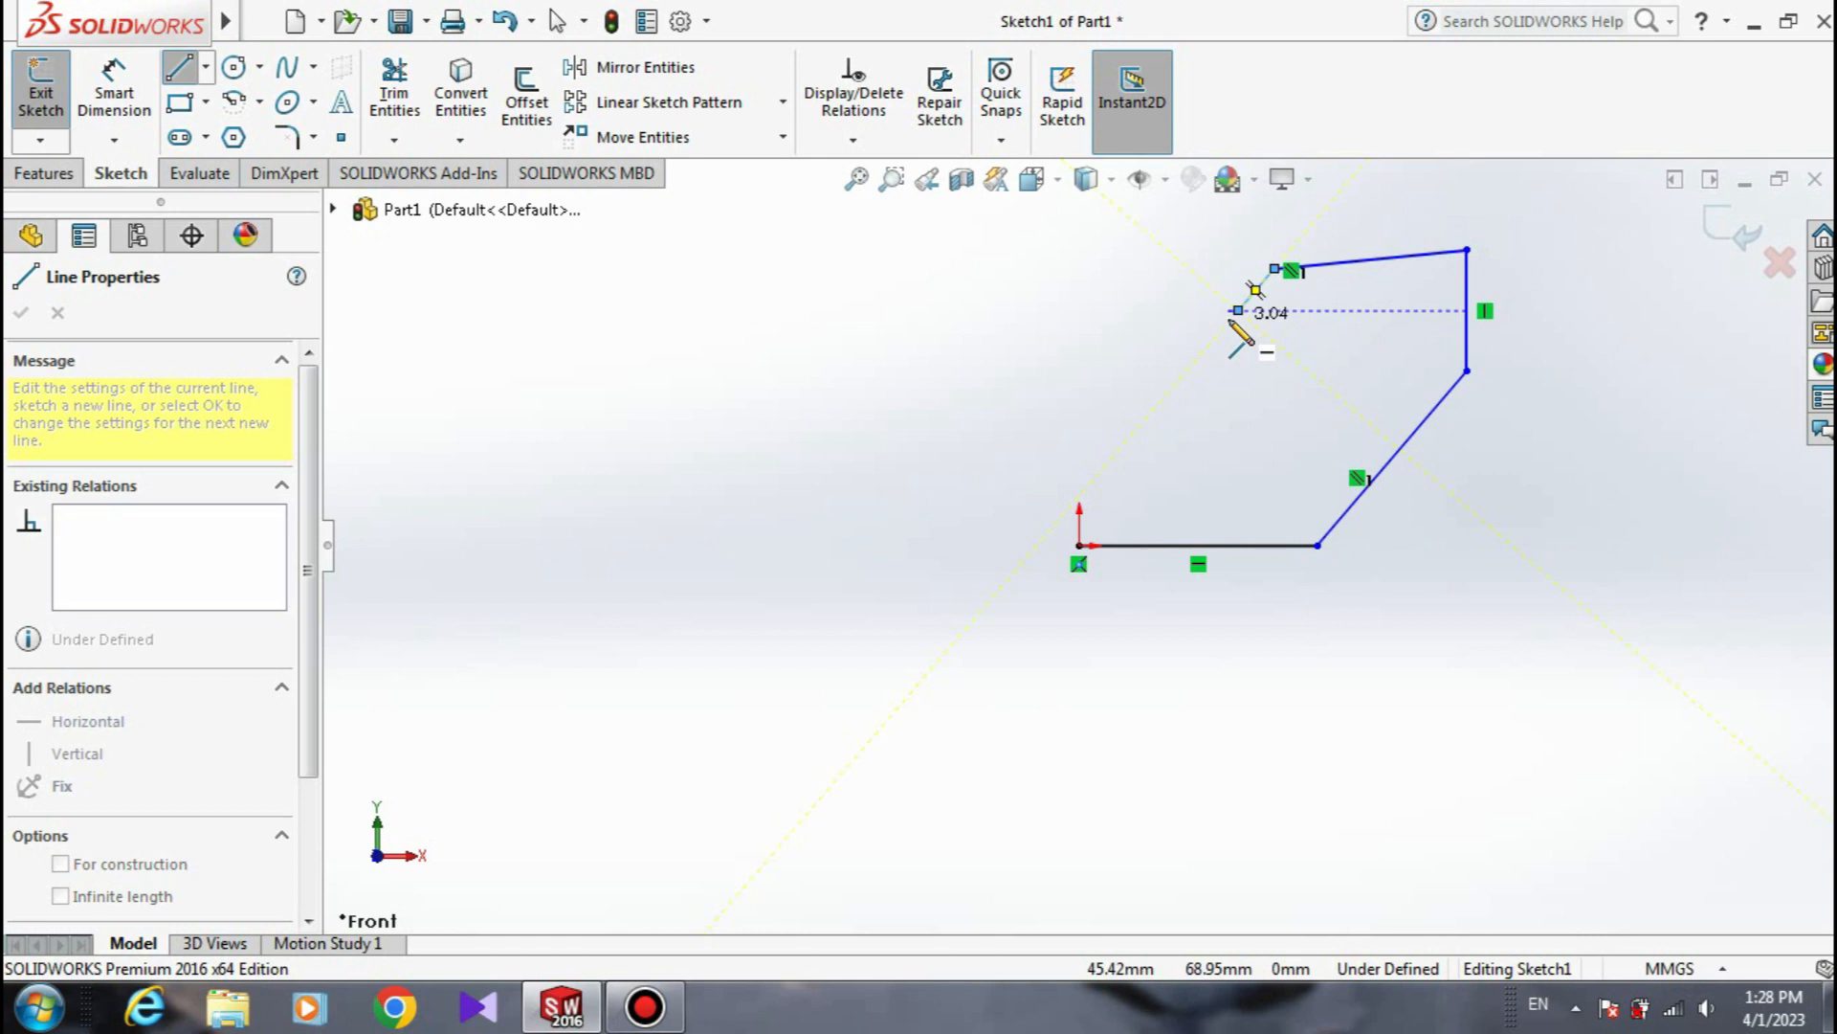
pyautogui.press('Escape')
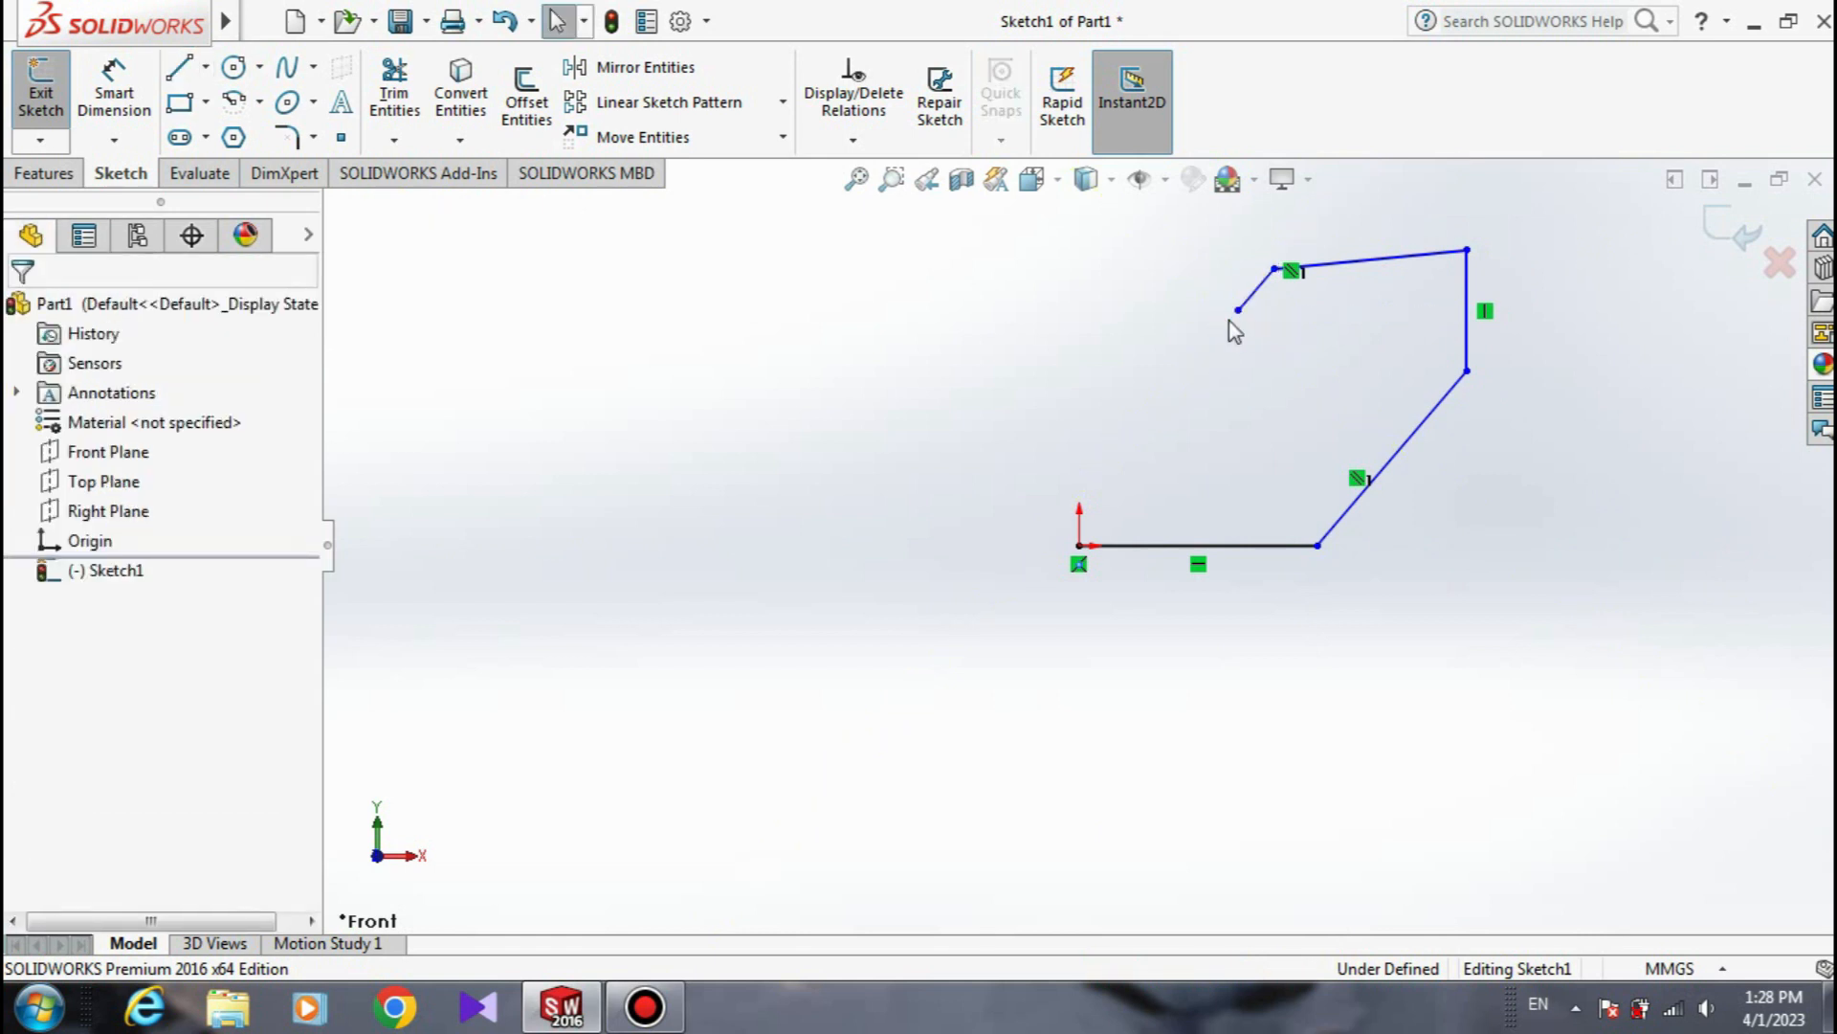
# Sketch a second open chain of two sloped lines from the origin inside the first outline, then end the Line tool.
pyautogui.press('l')
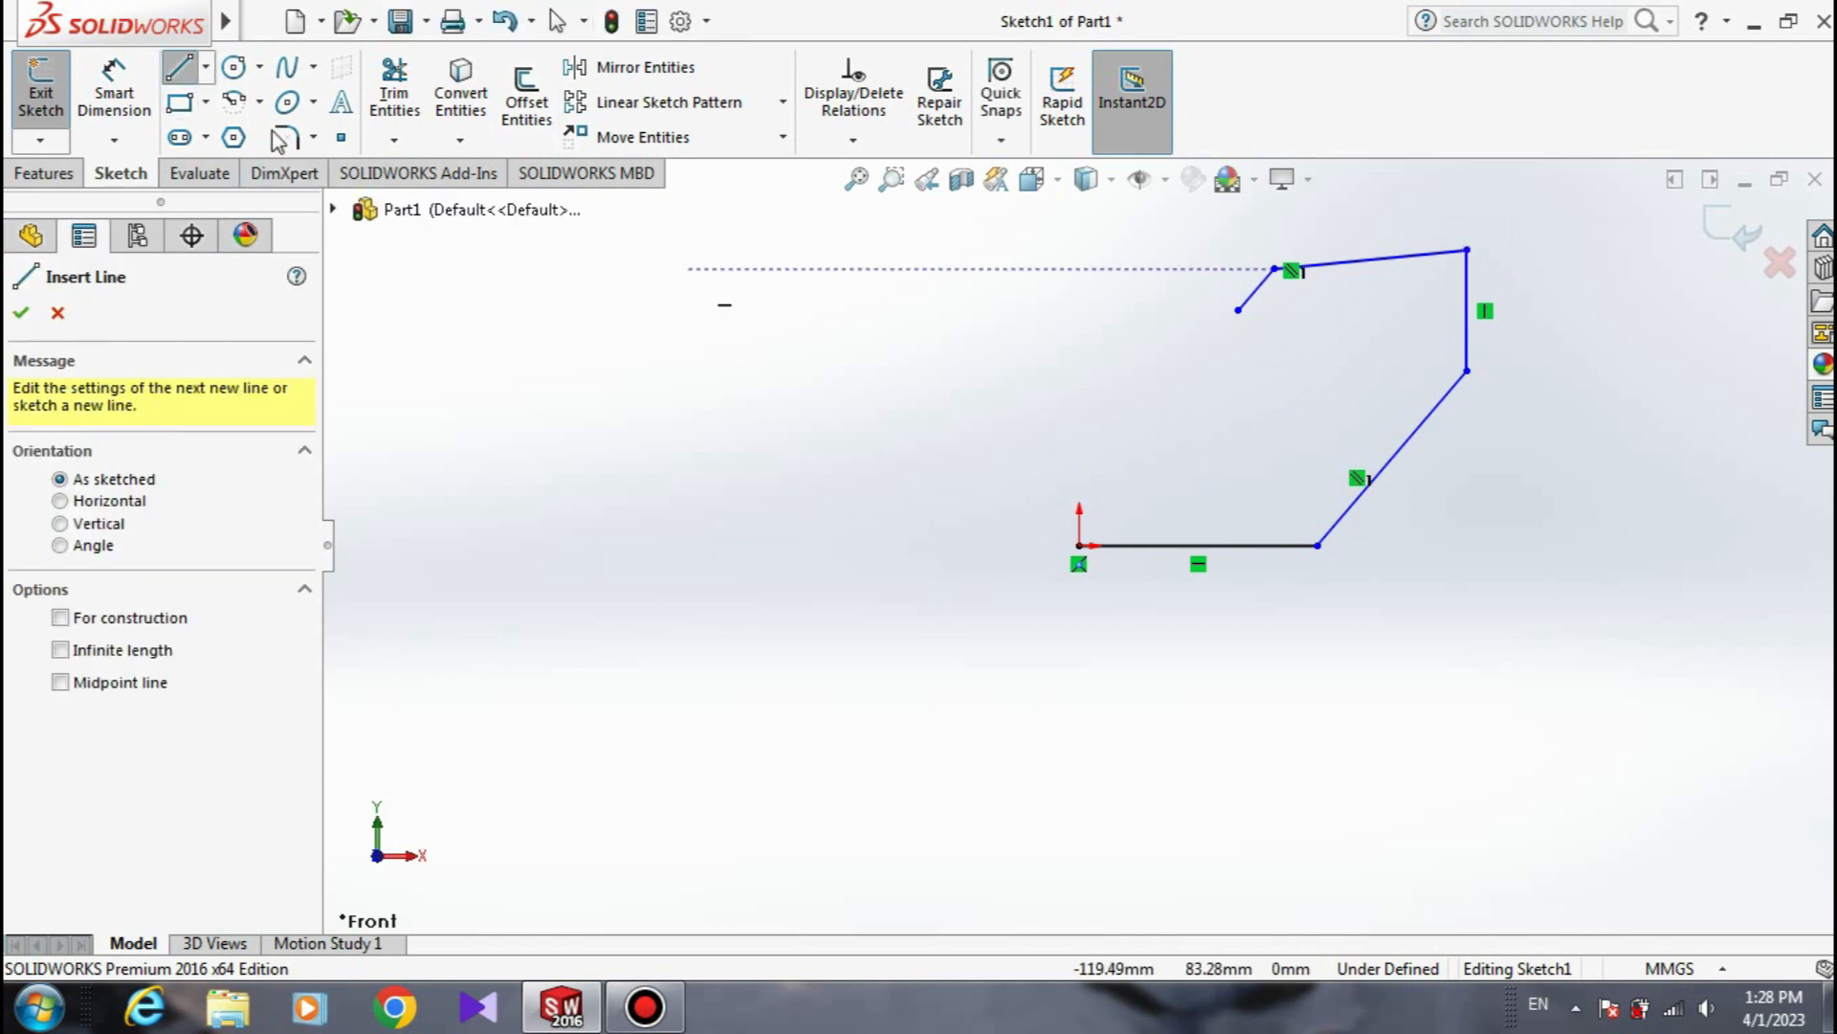
pyautogui.click(1079, 546)
pyautogui.click(1225, 483)
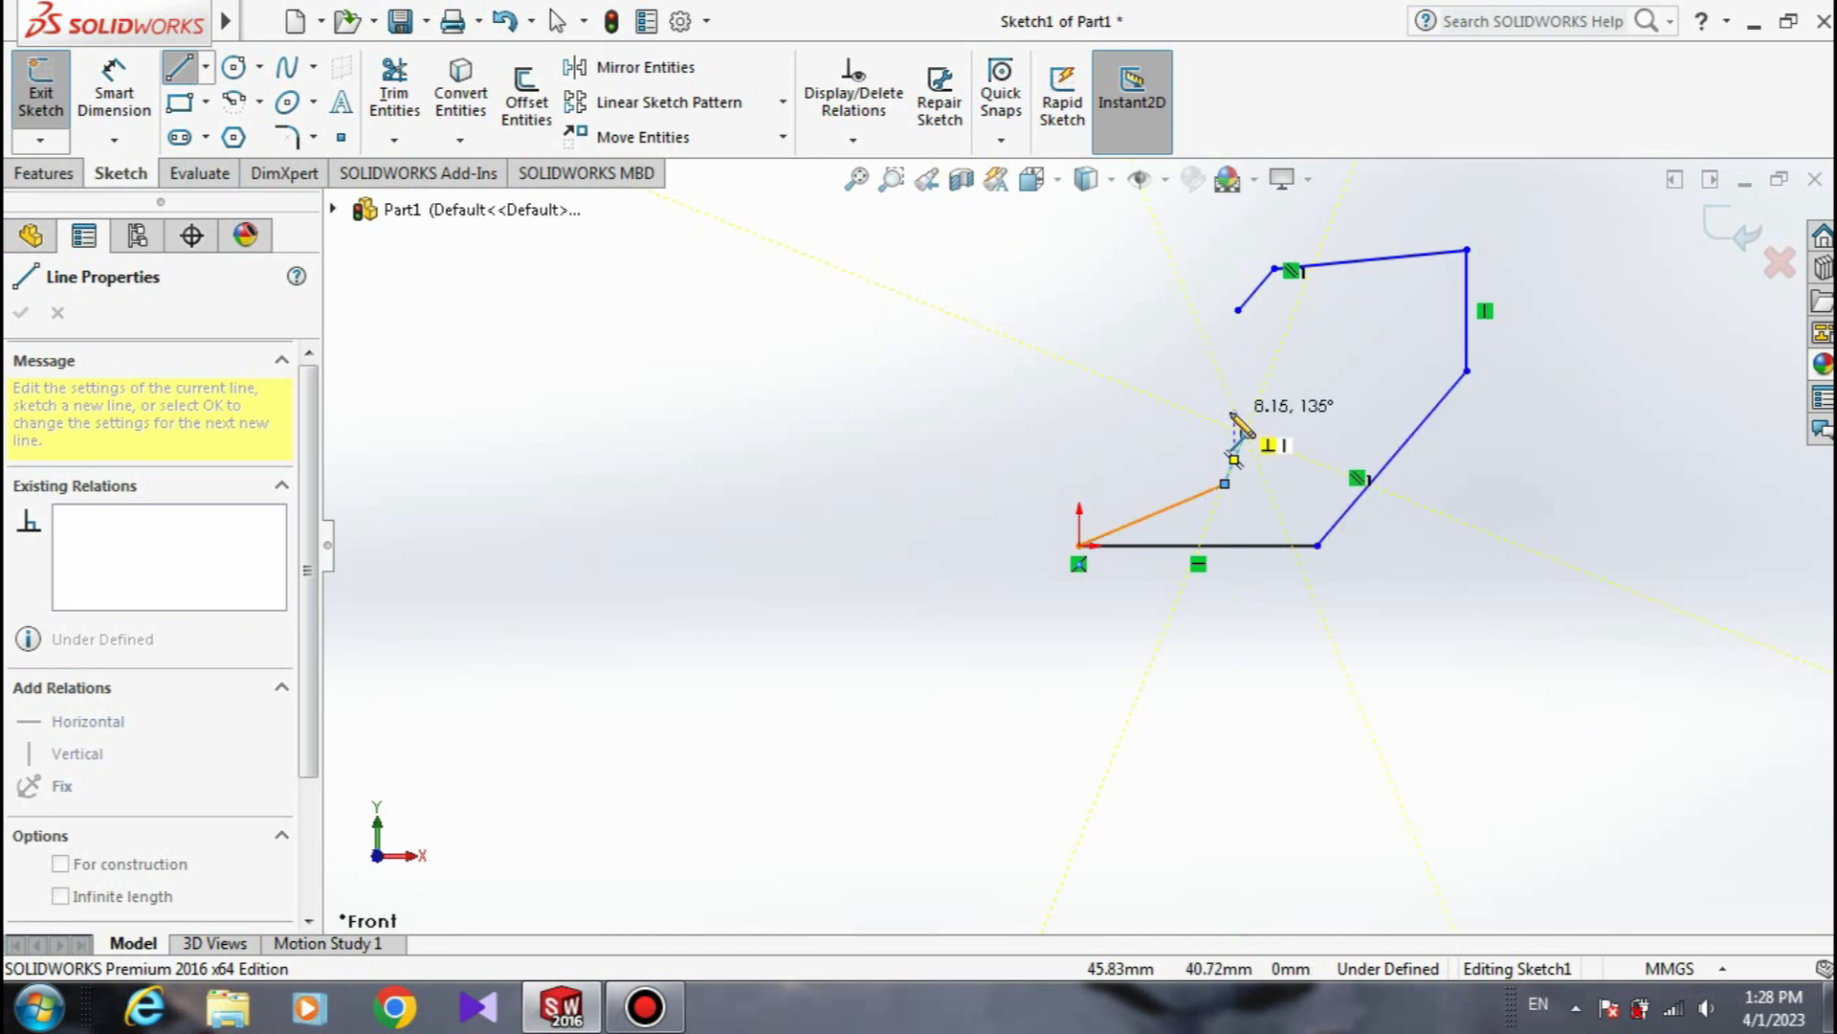
pyautogui.rightClick(1233, 417)
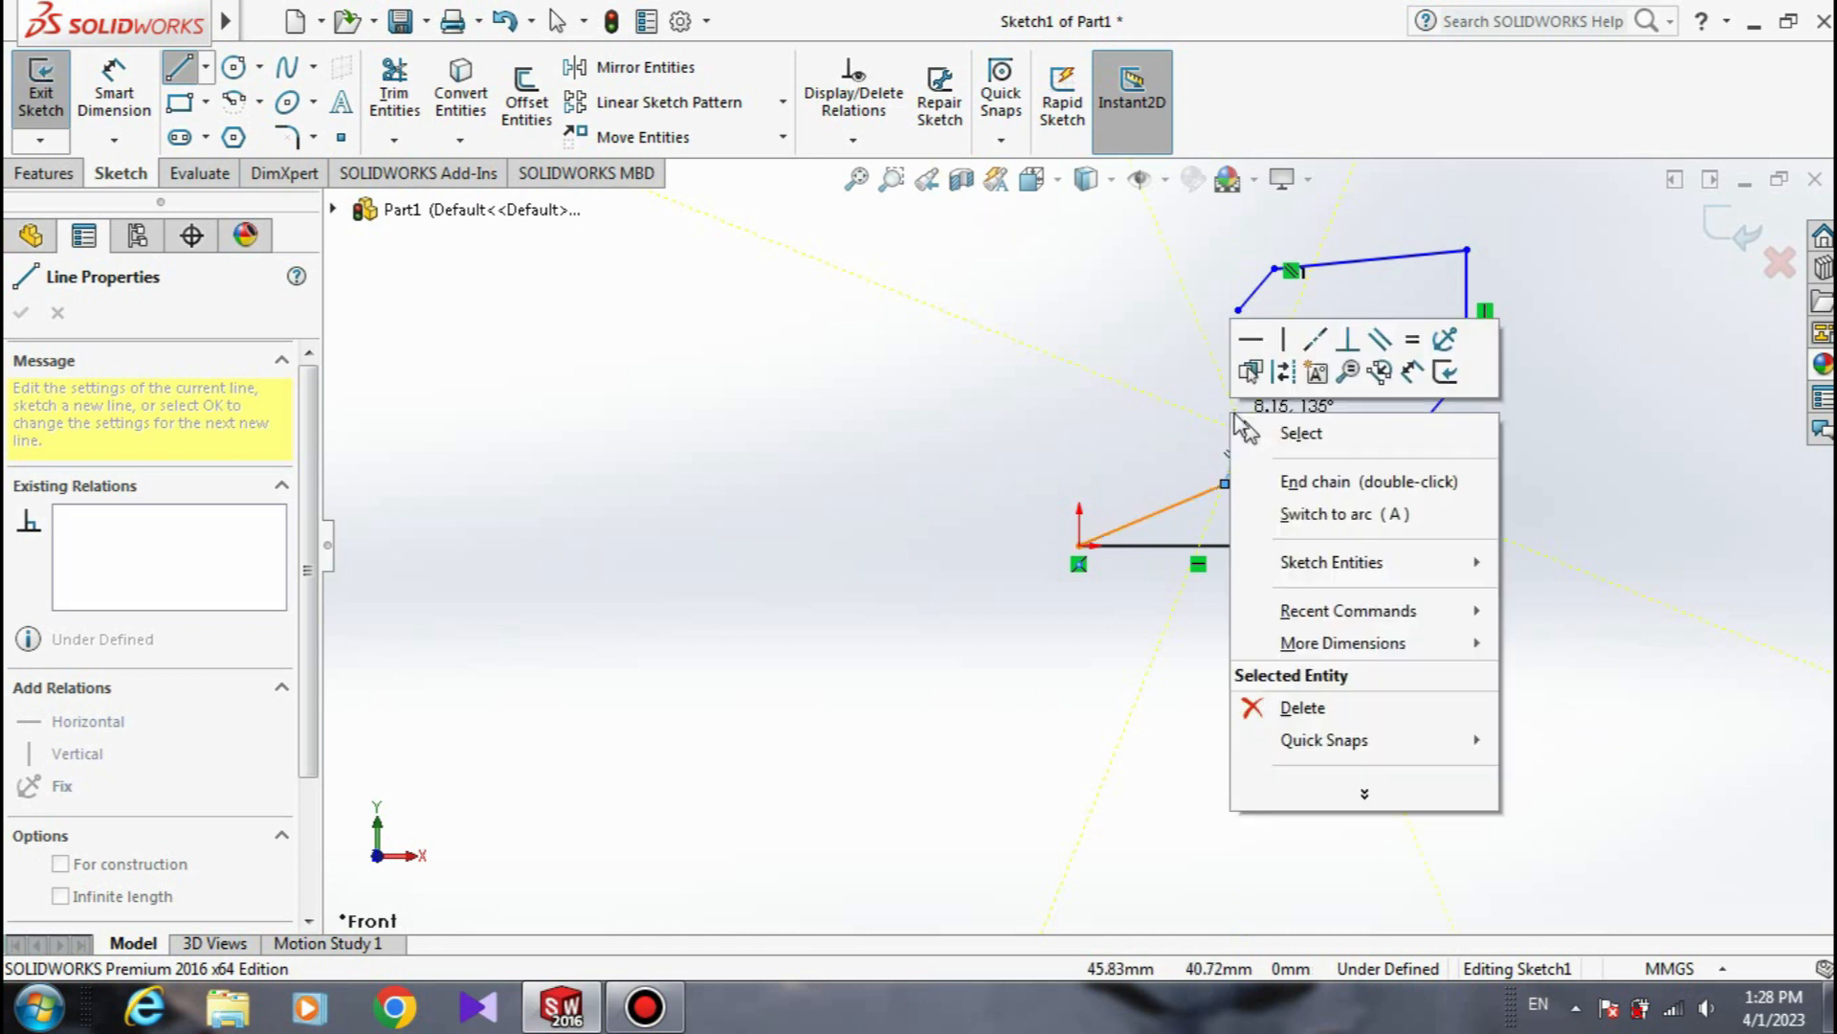
pyautogui.click(1302, 433)
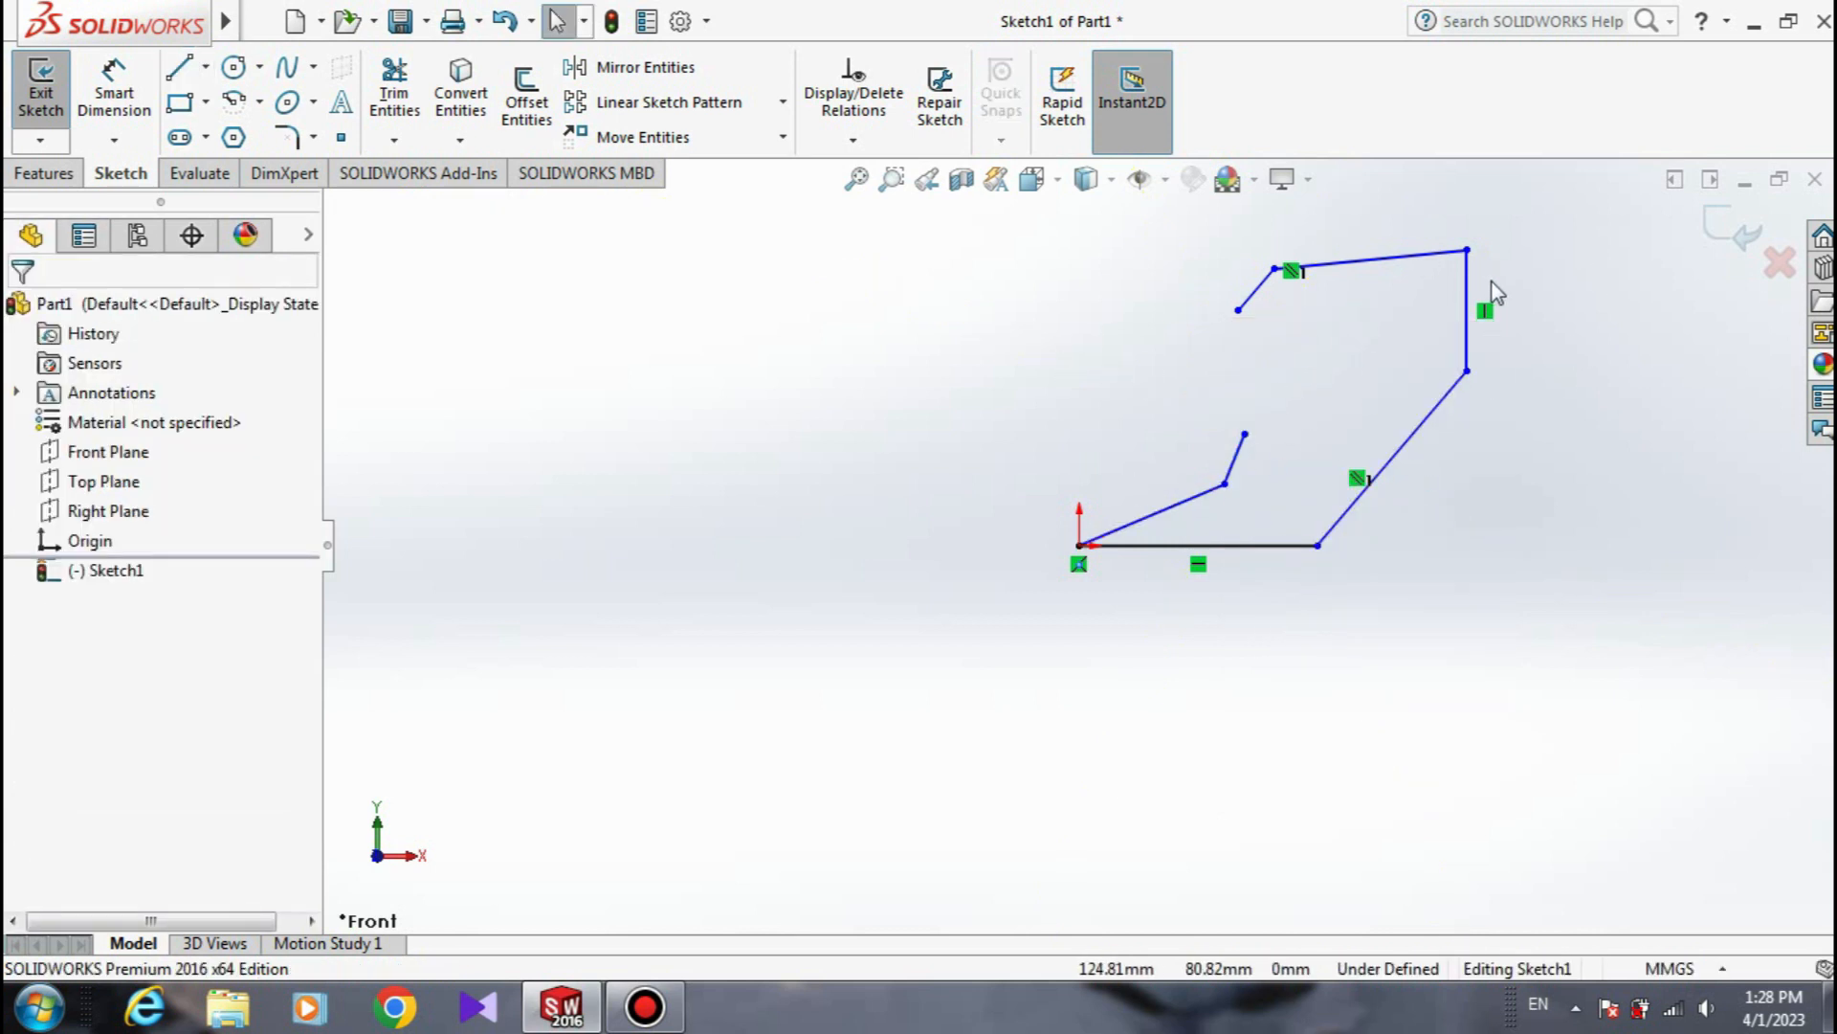
# Delete all seven sketched lines at once and dismiss the low disk space notification.
pyautogui.moveTo(1556, 220)
pyautogui.mouseDown()
pyautogui.moveTo(1470, 375)
pyautogui.moveTo(969, 625)
pyautogui.mouseUp()
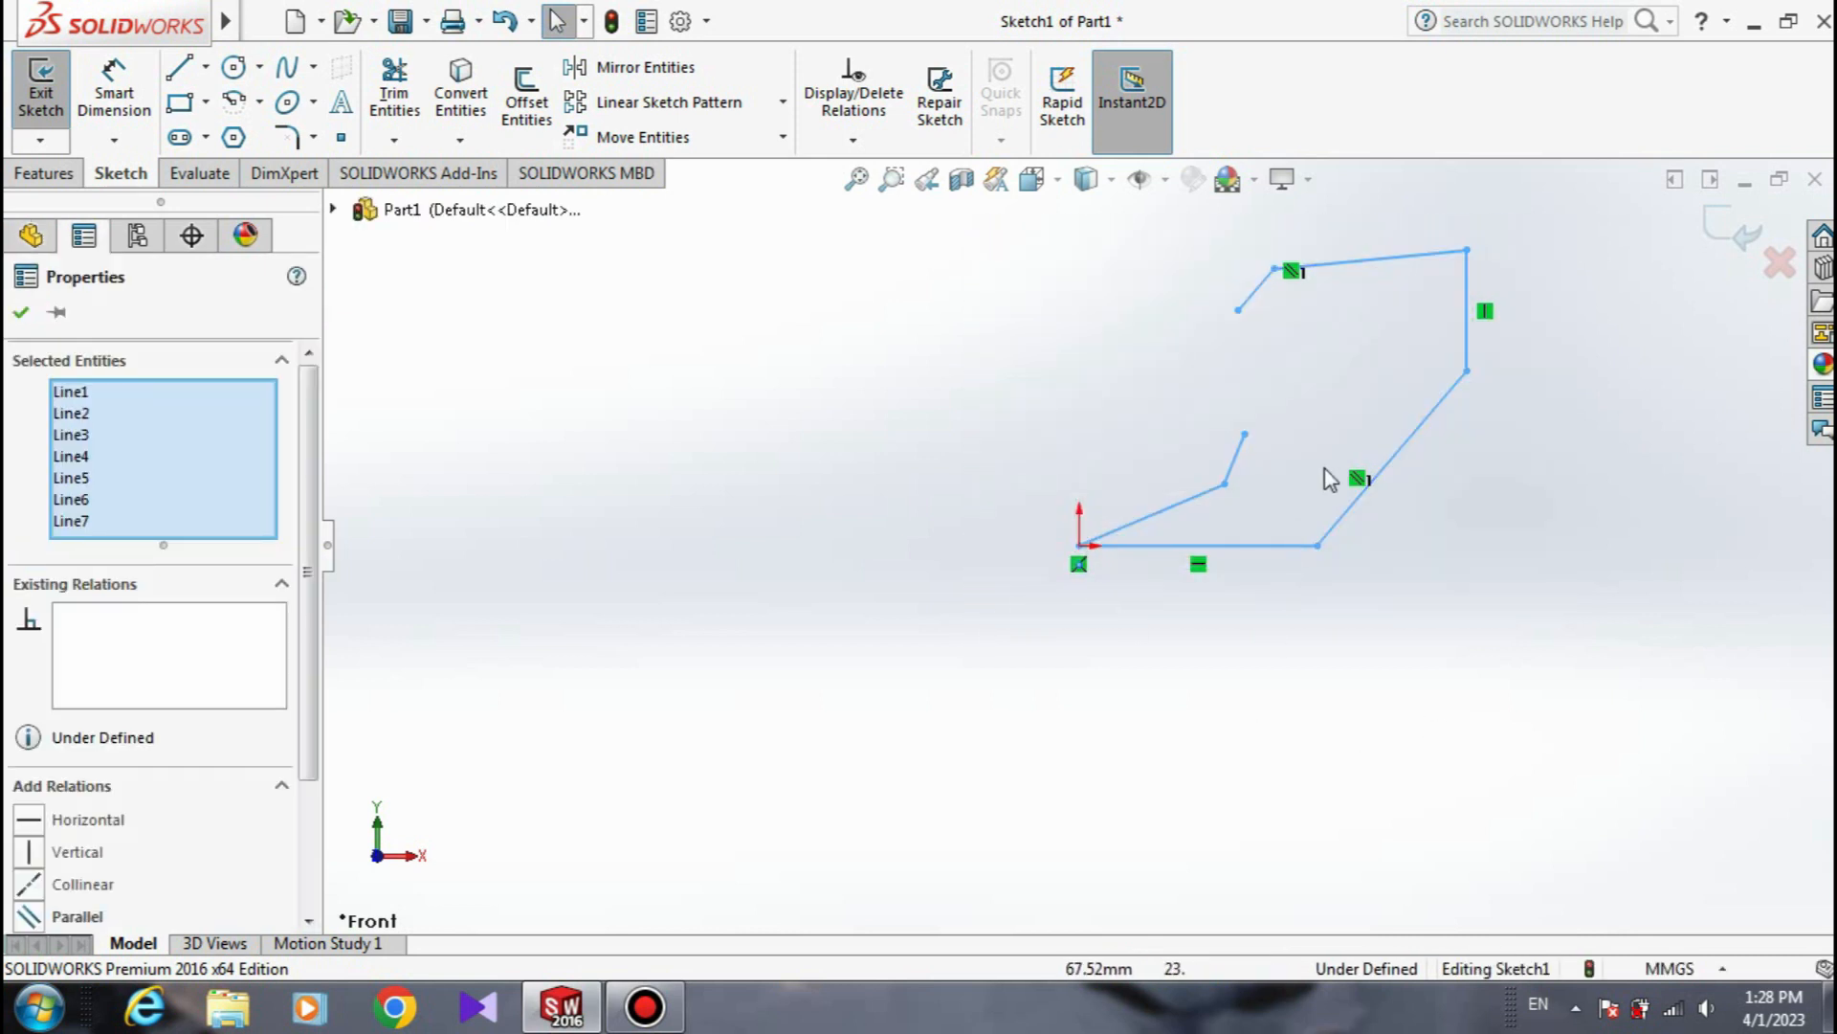
pyautogui.rightClick(1330, 540)
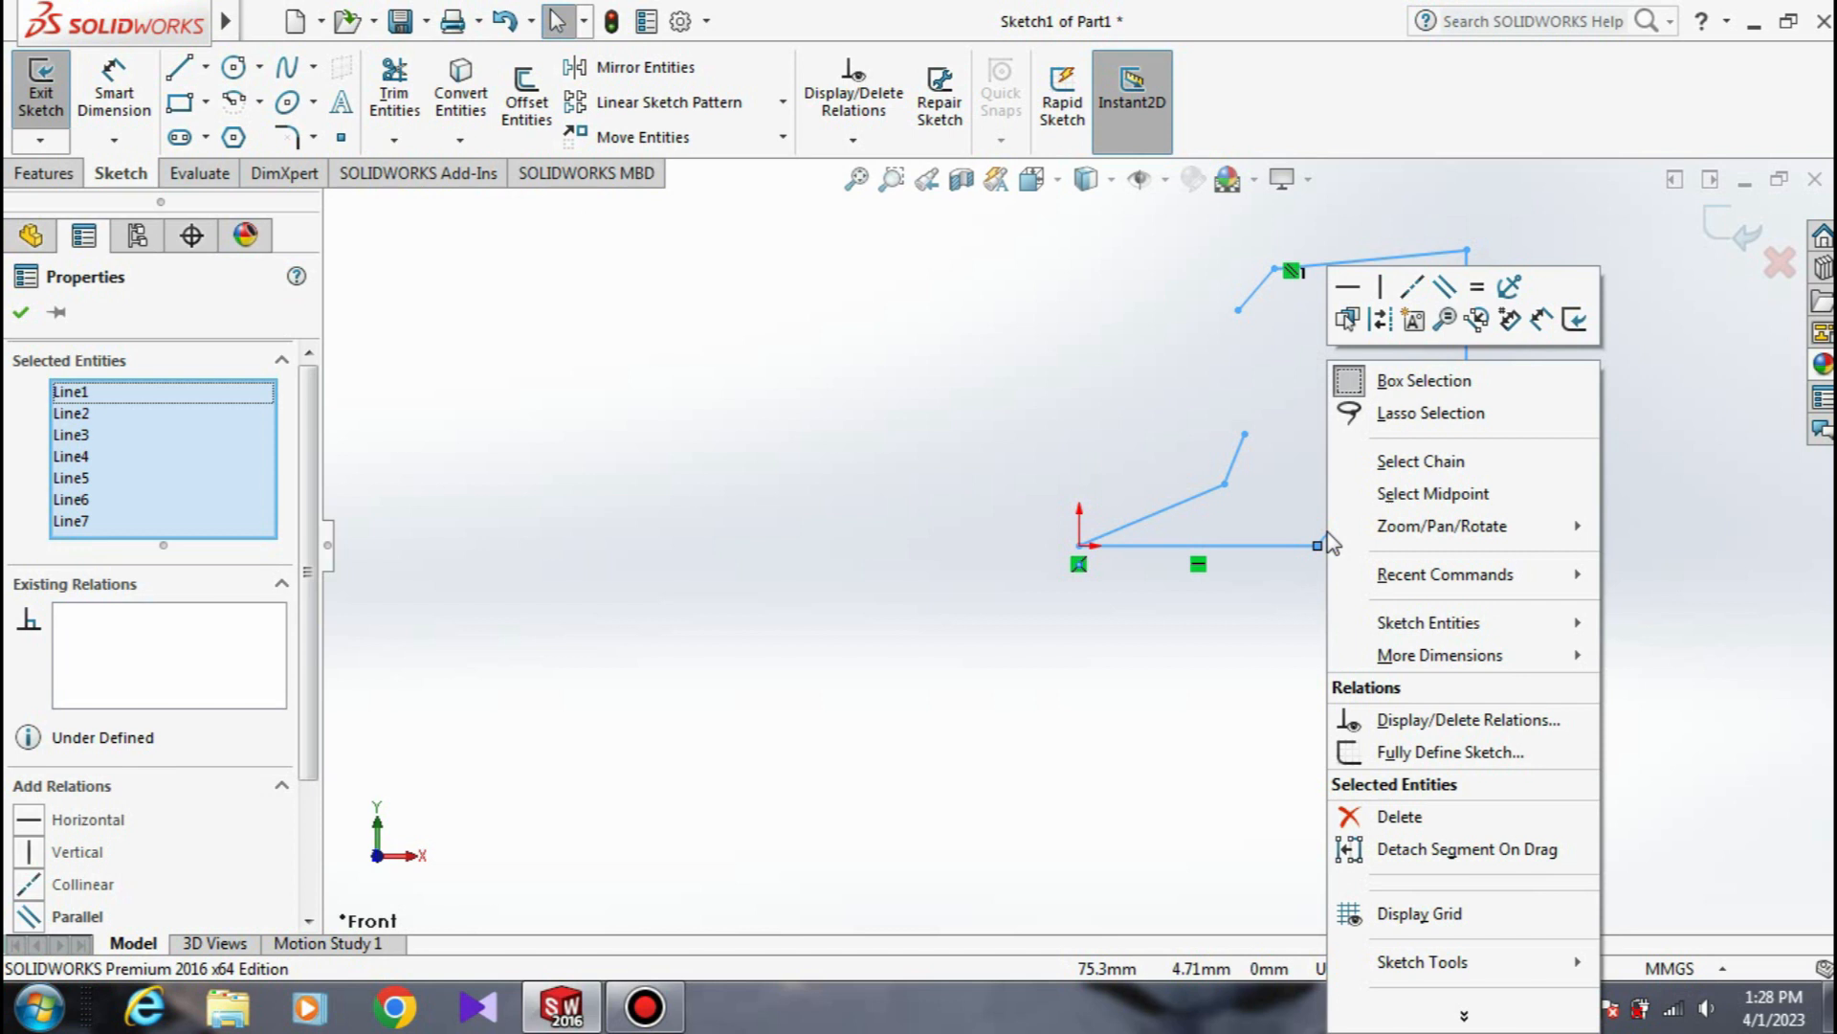
pyautogui.click(1402, 833)
pyautogui.click(1400, 827)
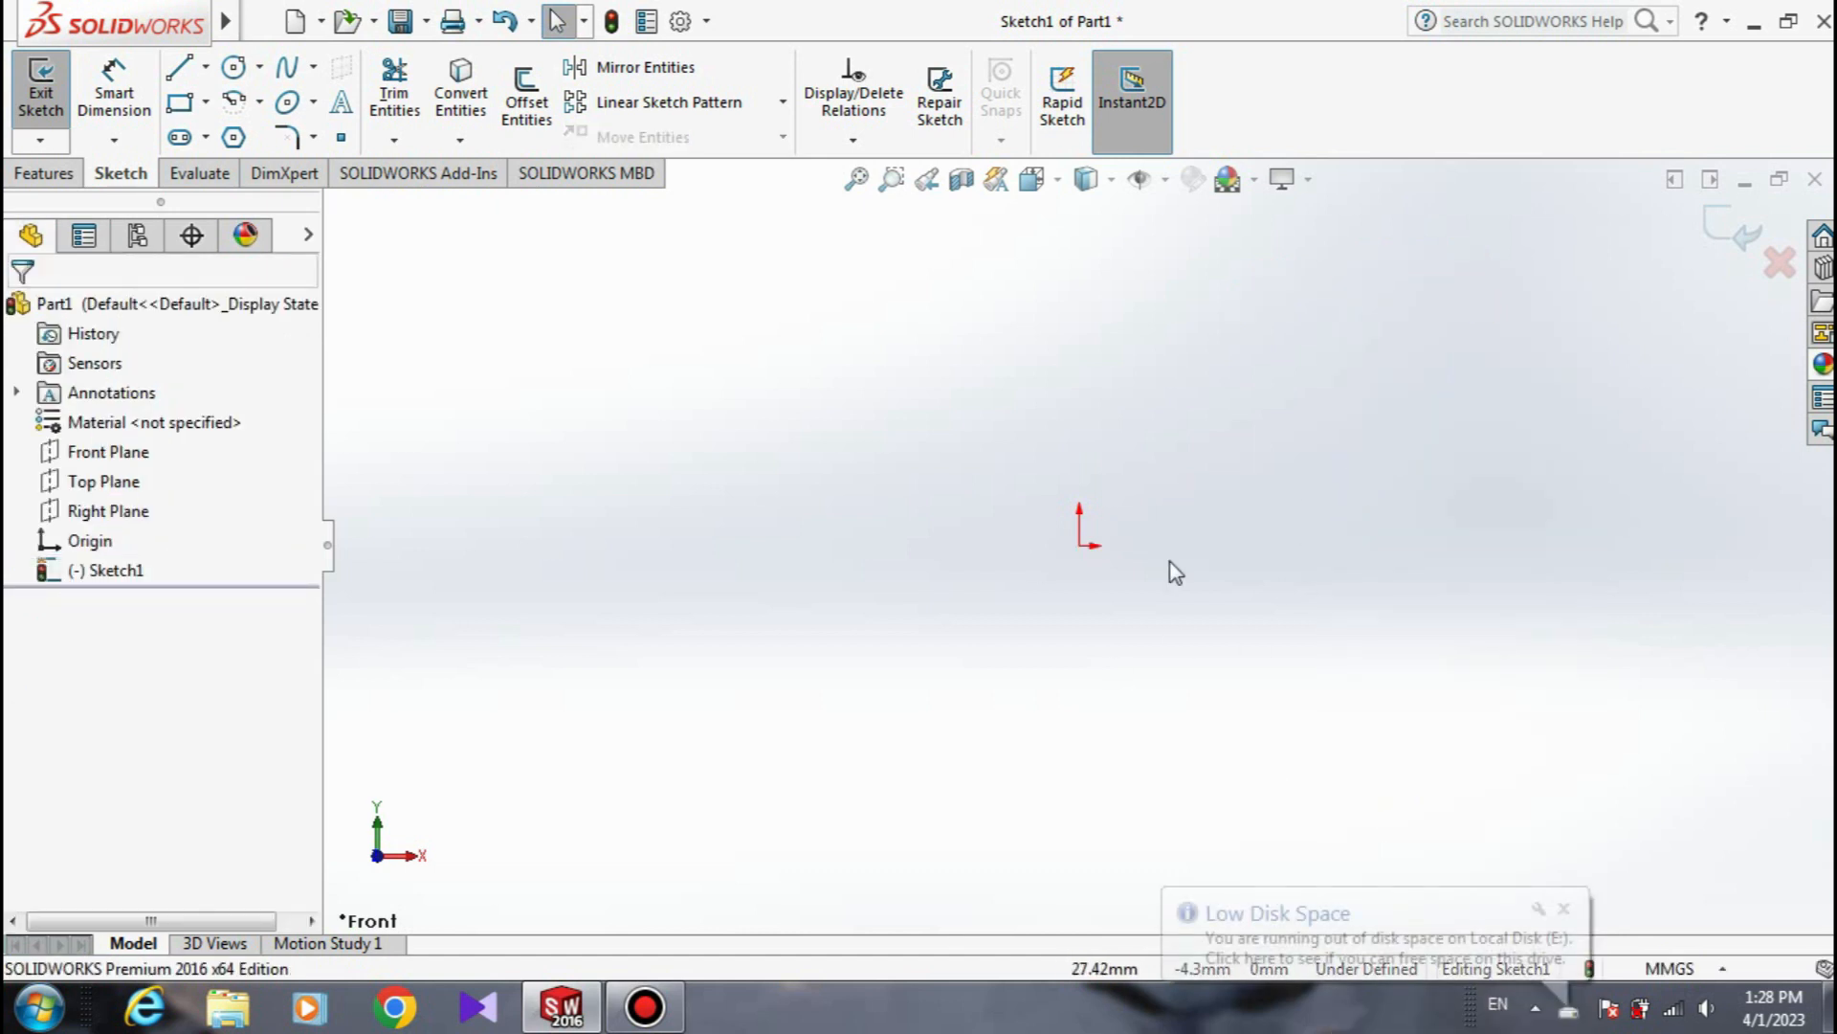
pyautogui.click(1563, 908)
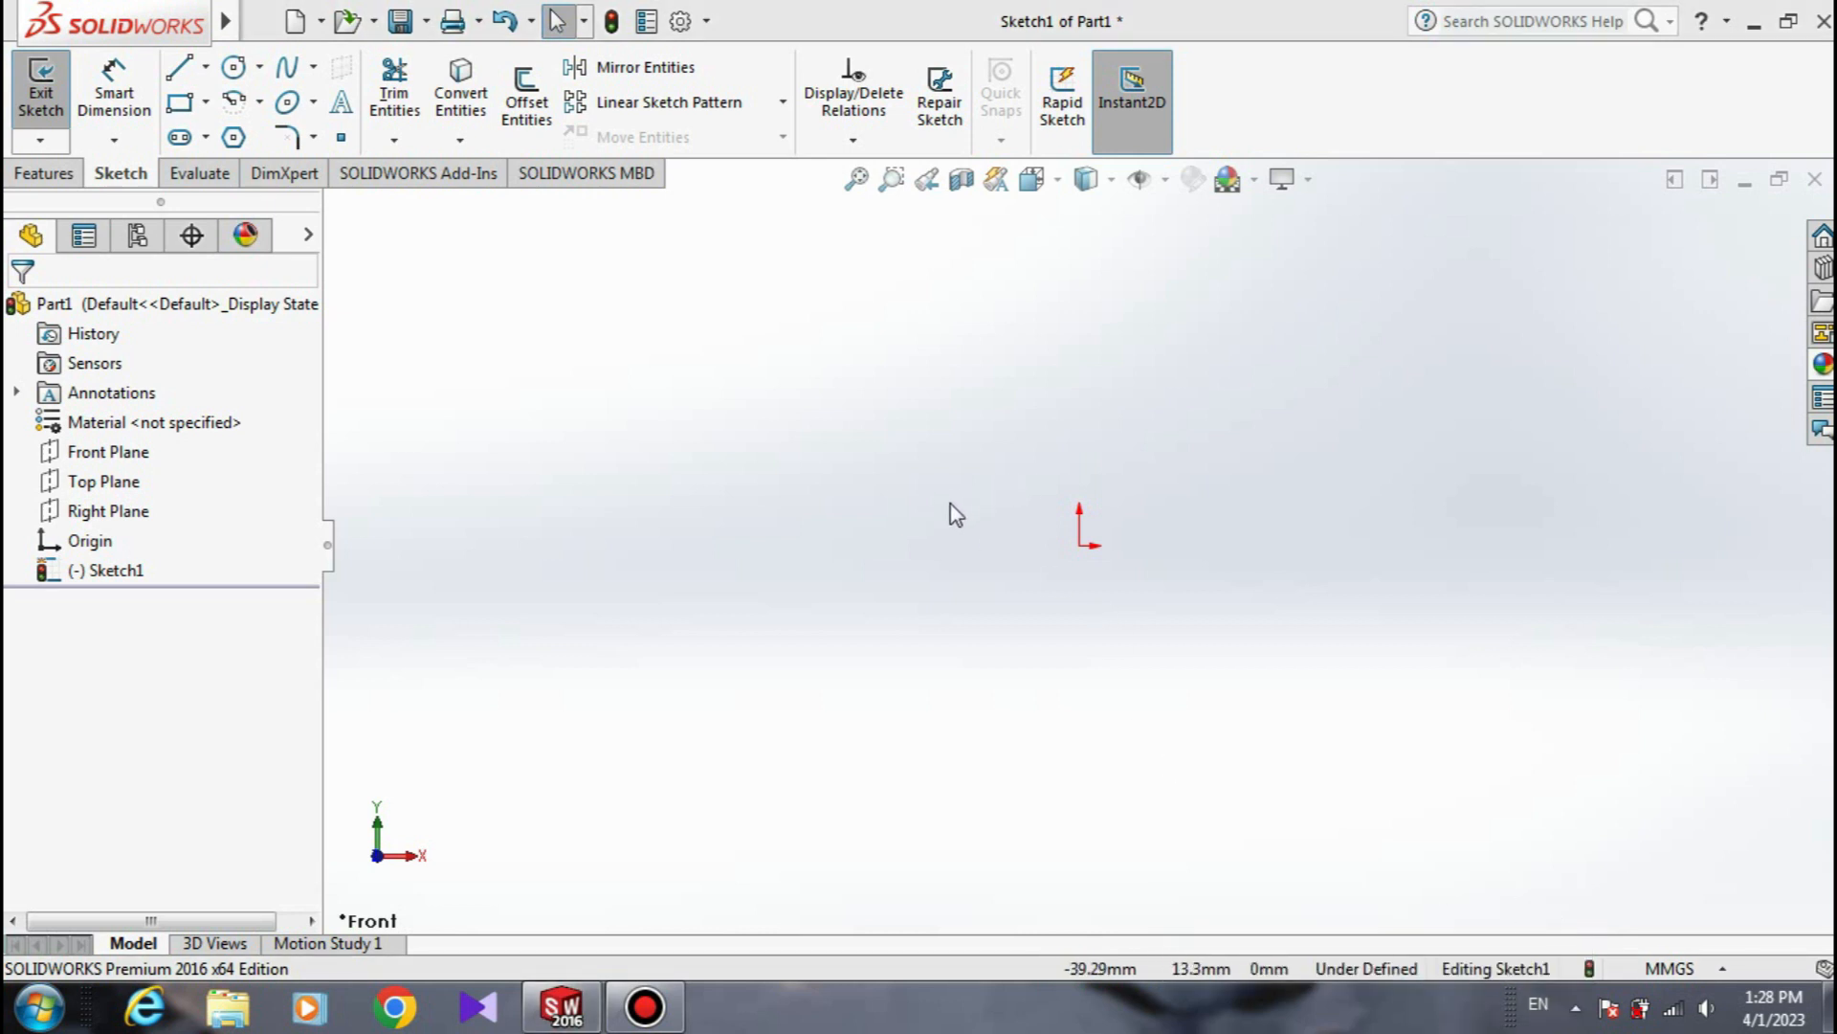
# Sketch a horizontal line about 55 mm long from the origin, continued by a vertical line about 43 mm upward from its end.
pyautogui.click(184, 69)
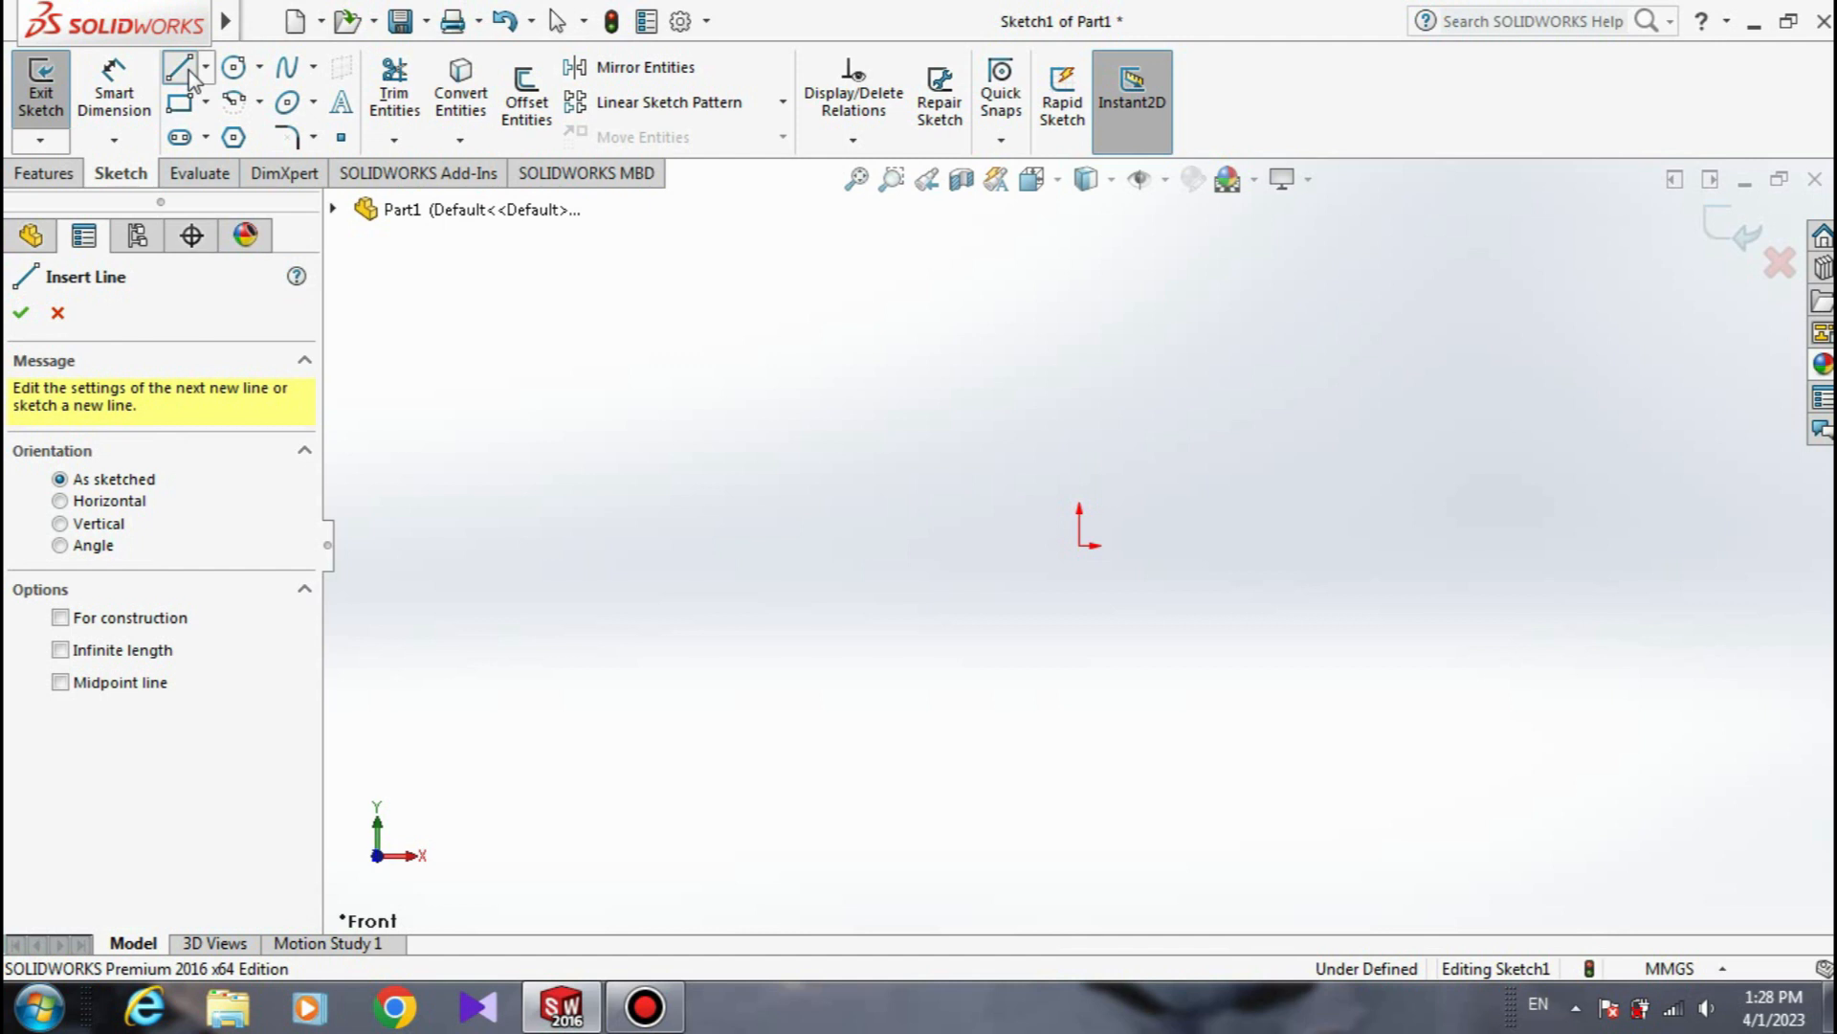
pyautogui.click(1080, 544)
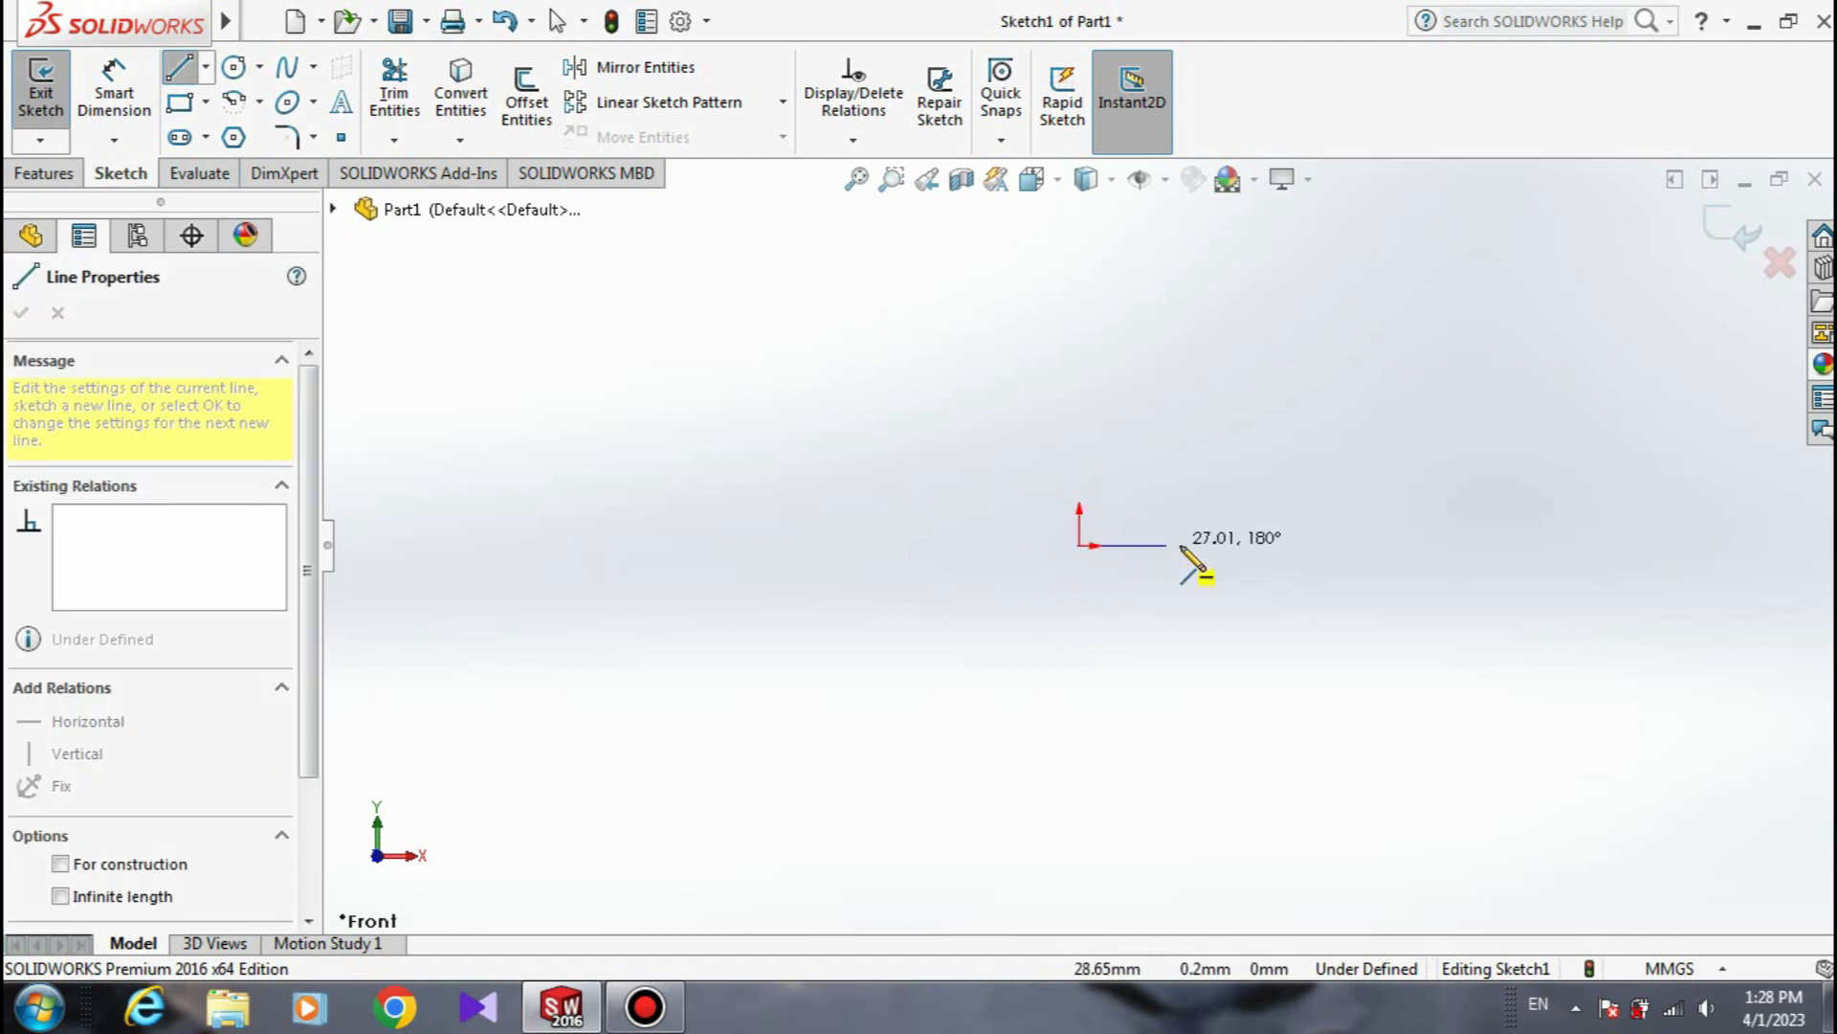
pyautogui.click(1256, 545)
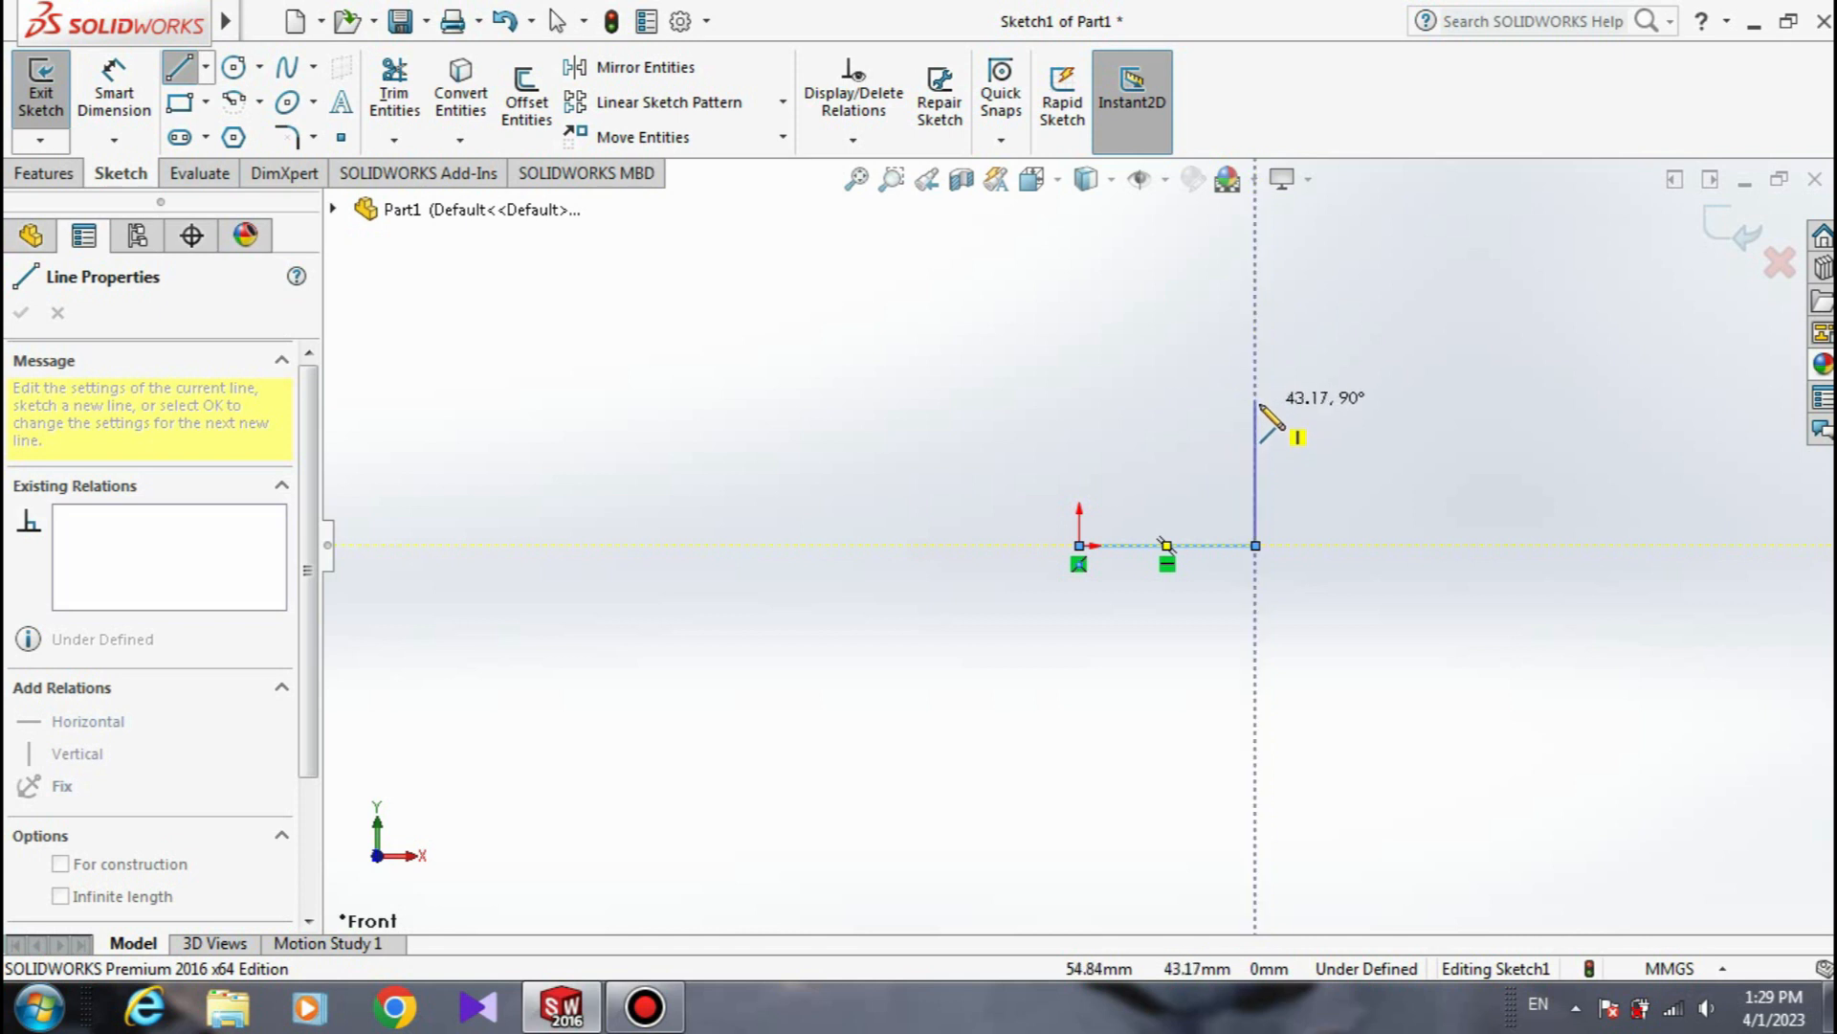
pyautogui.doubleClick(1257, 404)
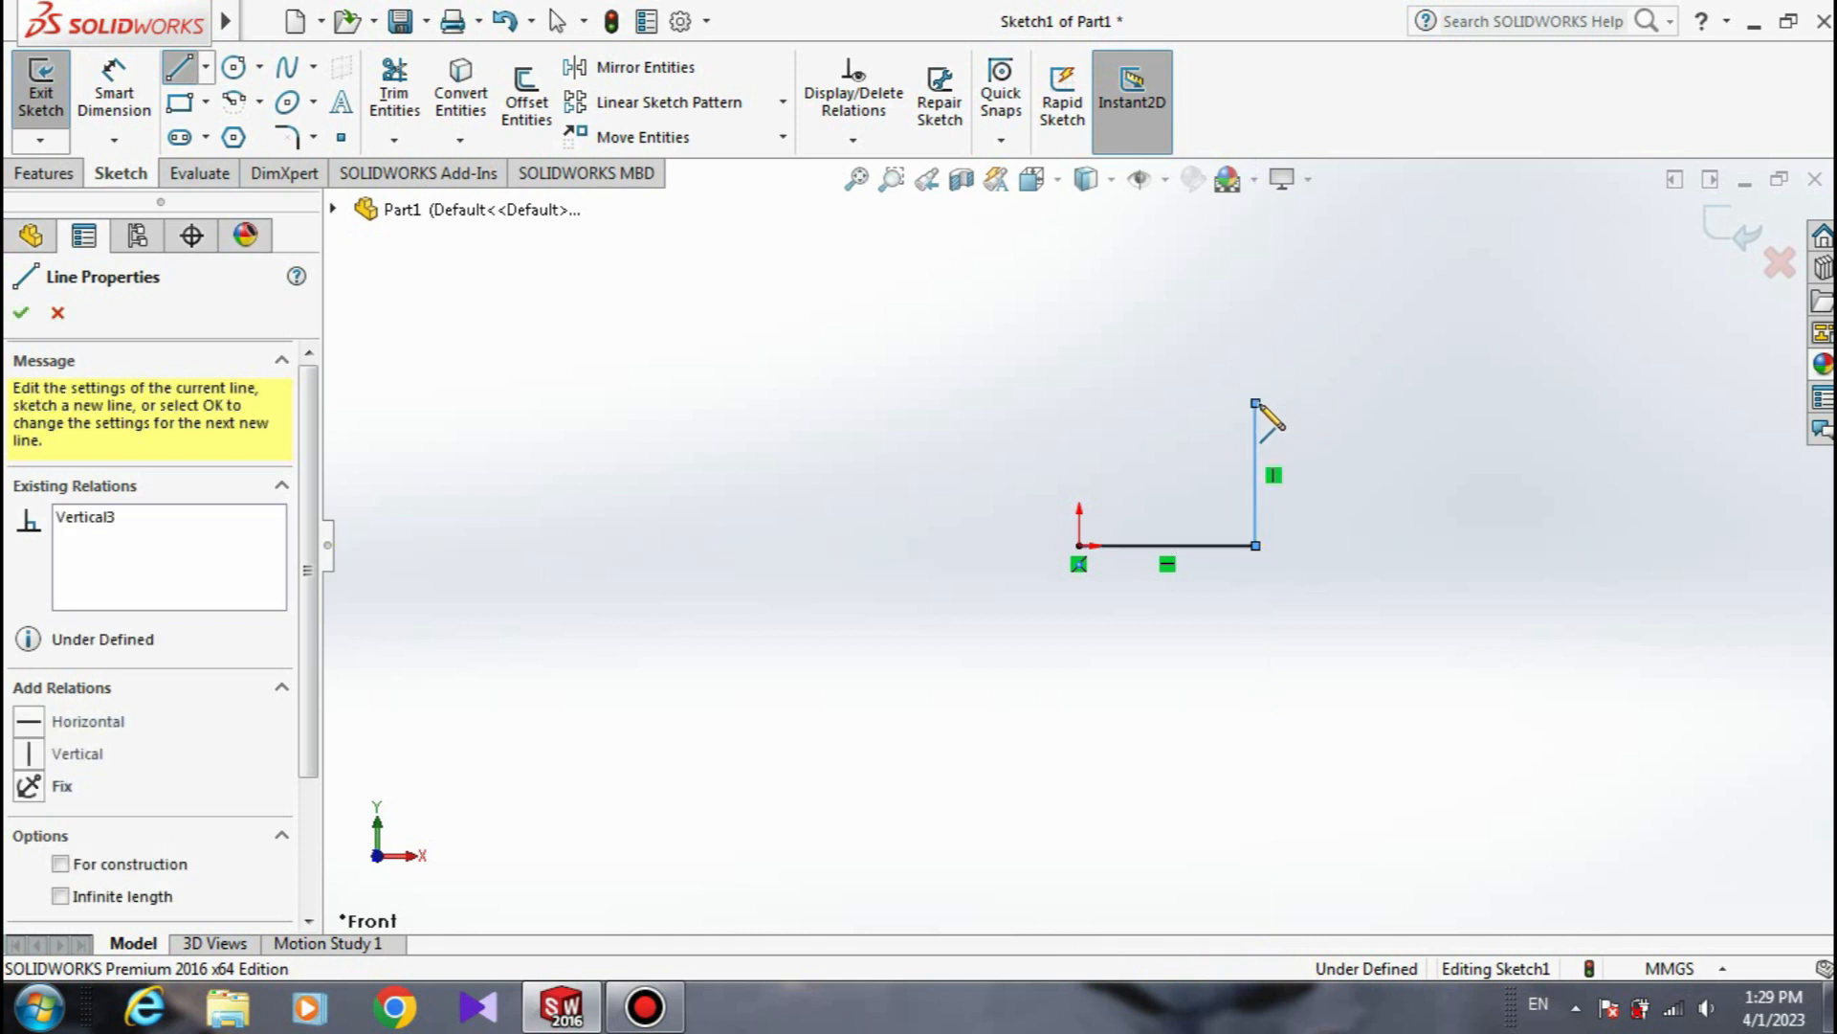
pyautogui.press('Escape')
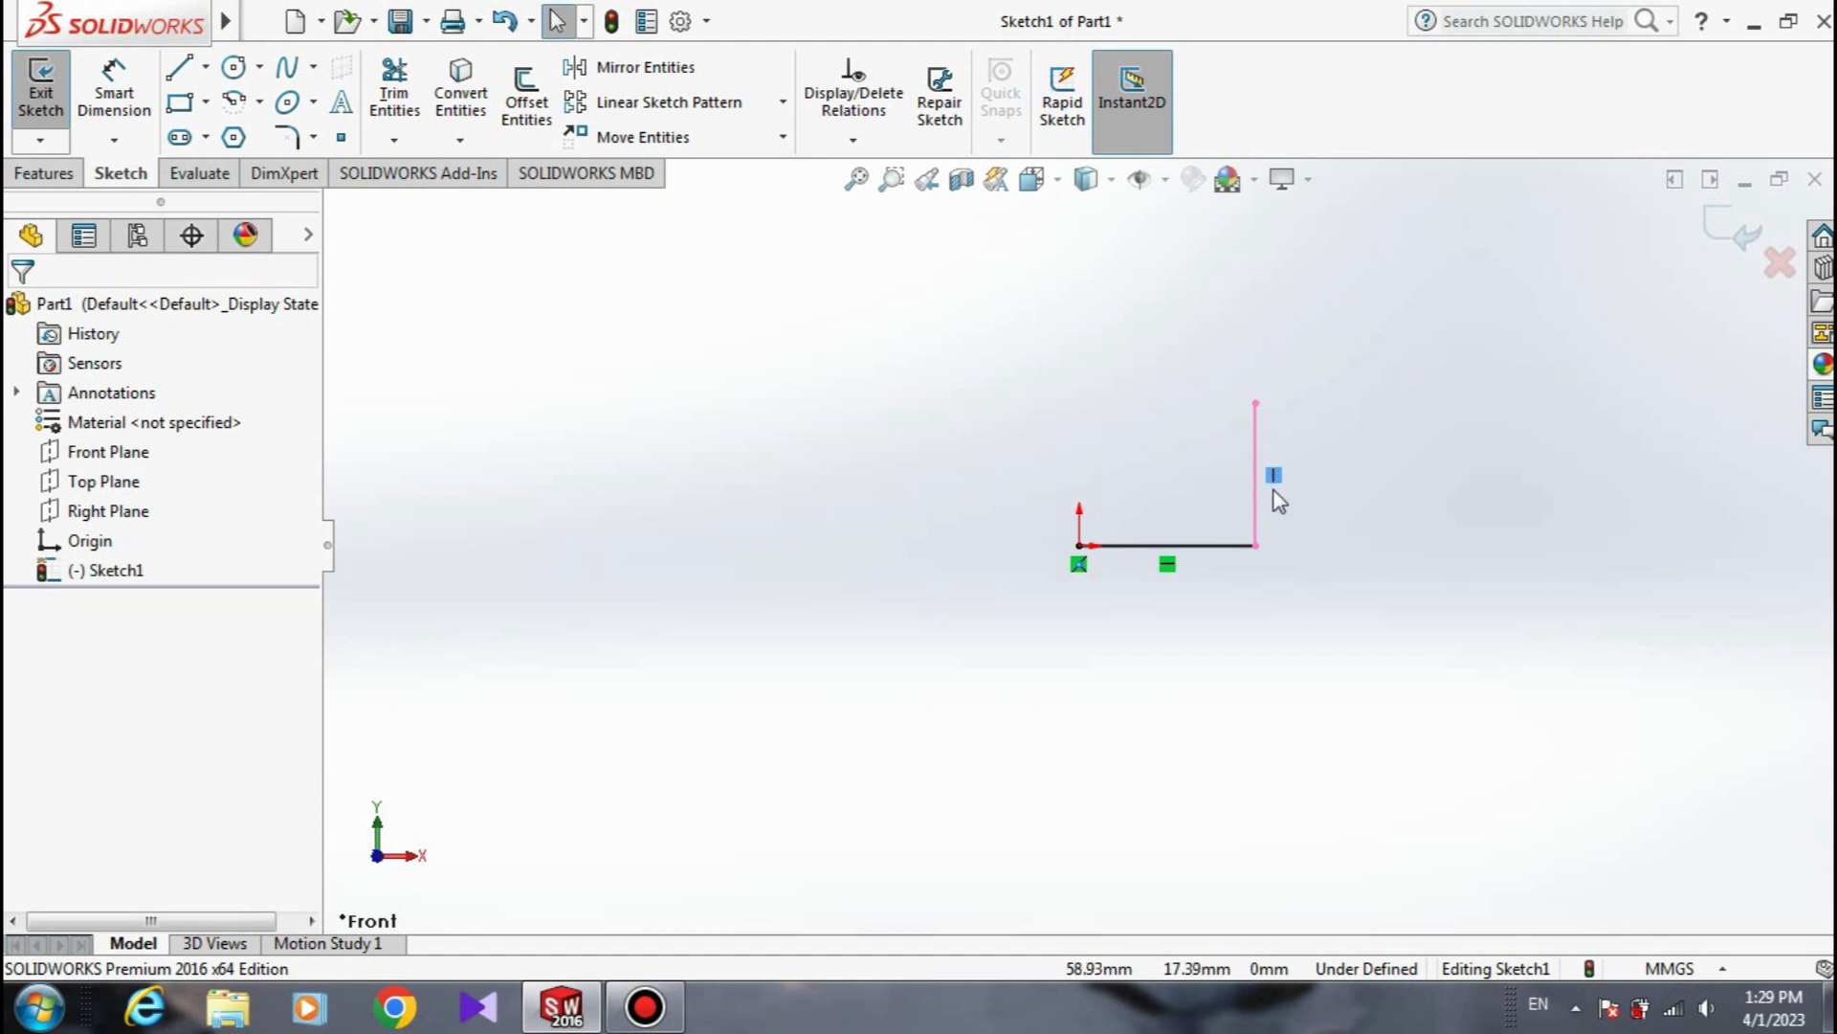
# Inspect the relation applied to the vertical line, leaving it in place.
pyautogui.click(1259, 499)
pyautogui.click(1325, 526)
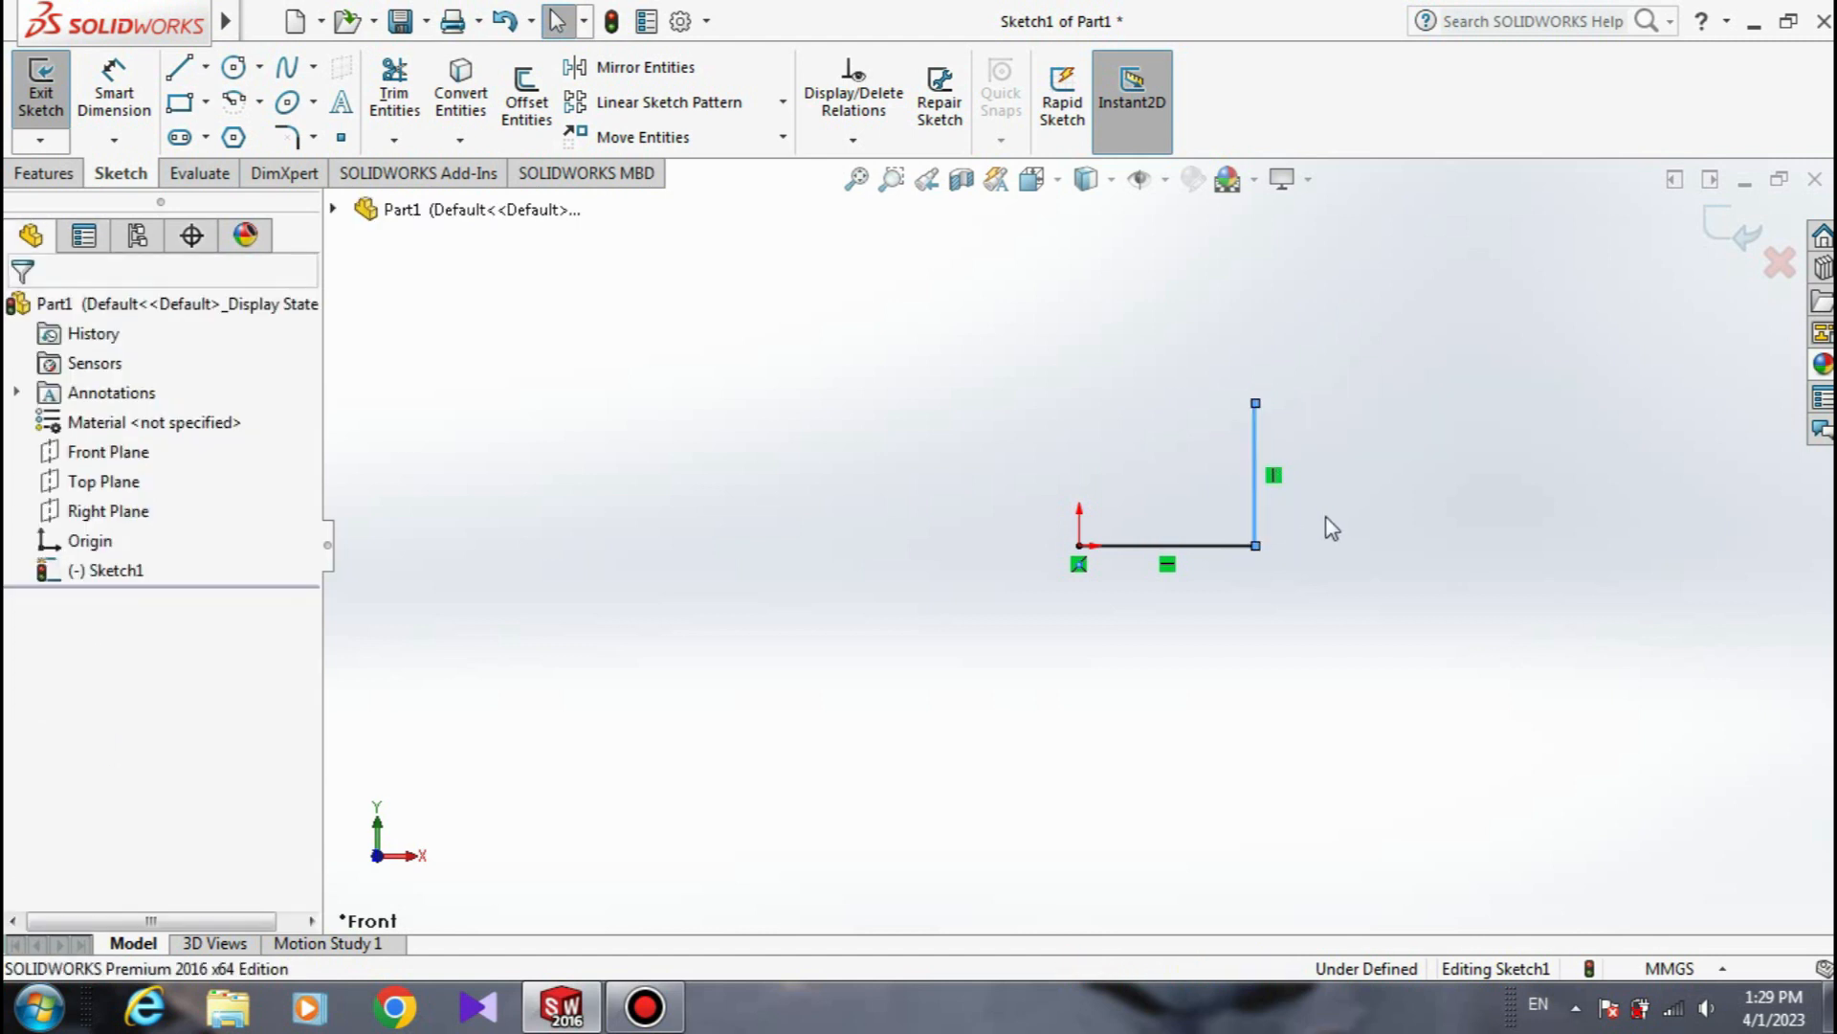
pyautogui.click(1274, 478)
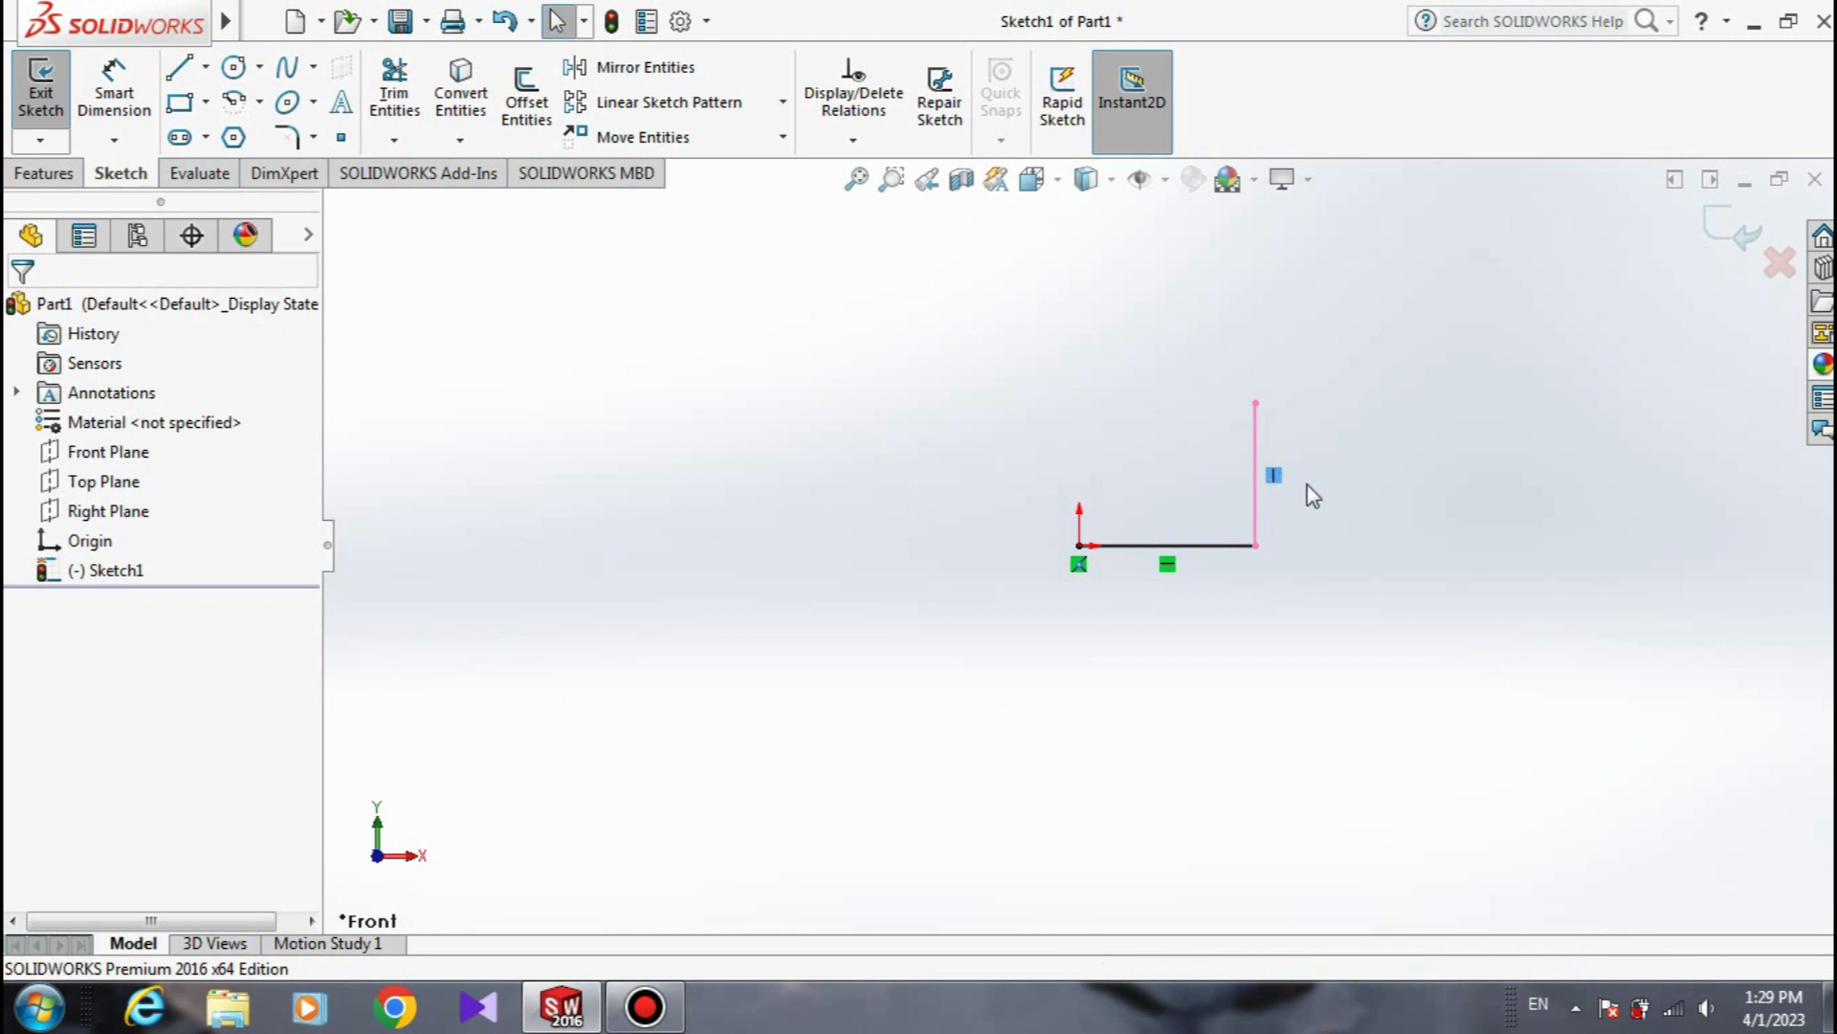
pyautogui.doubleClick(1274, 474)
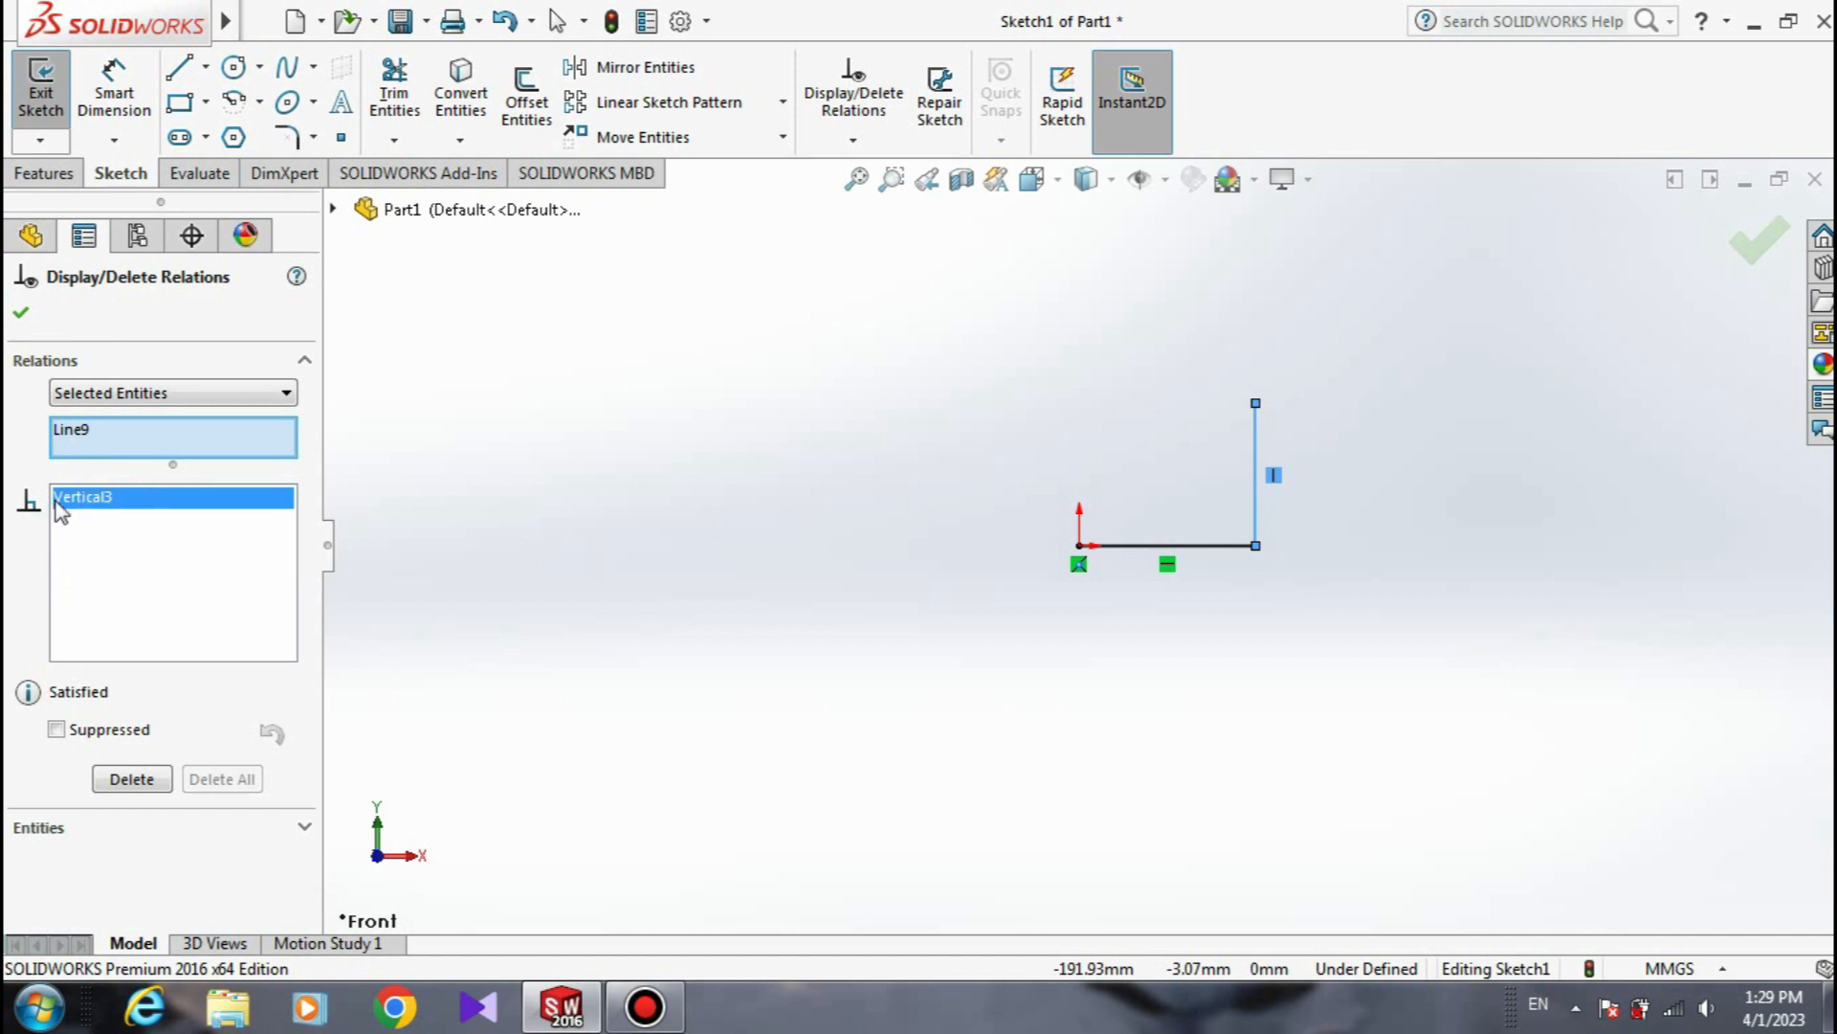
pyautogui.click(20, 312)
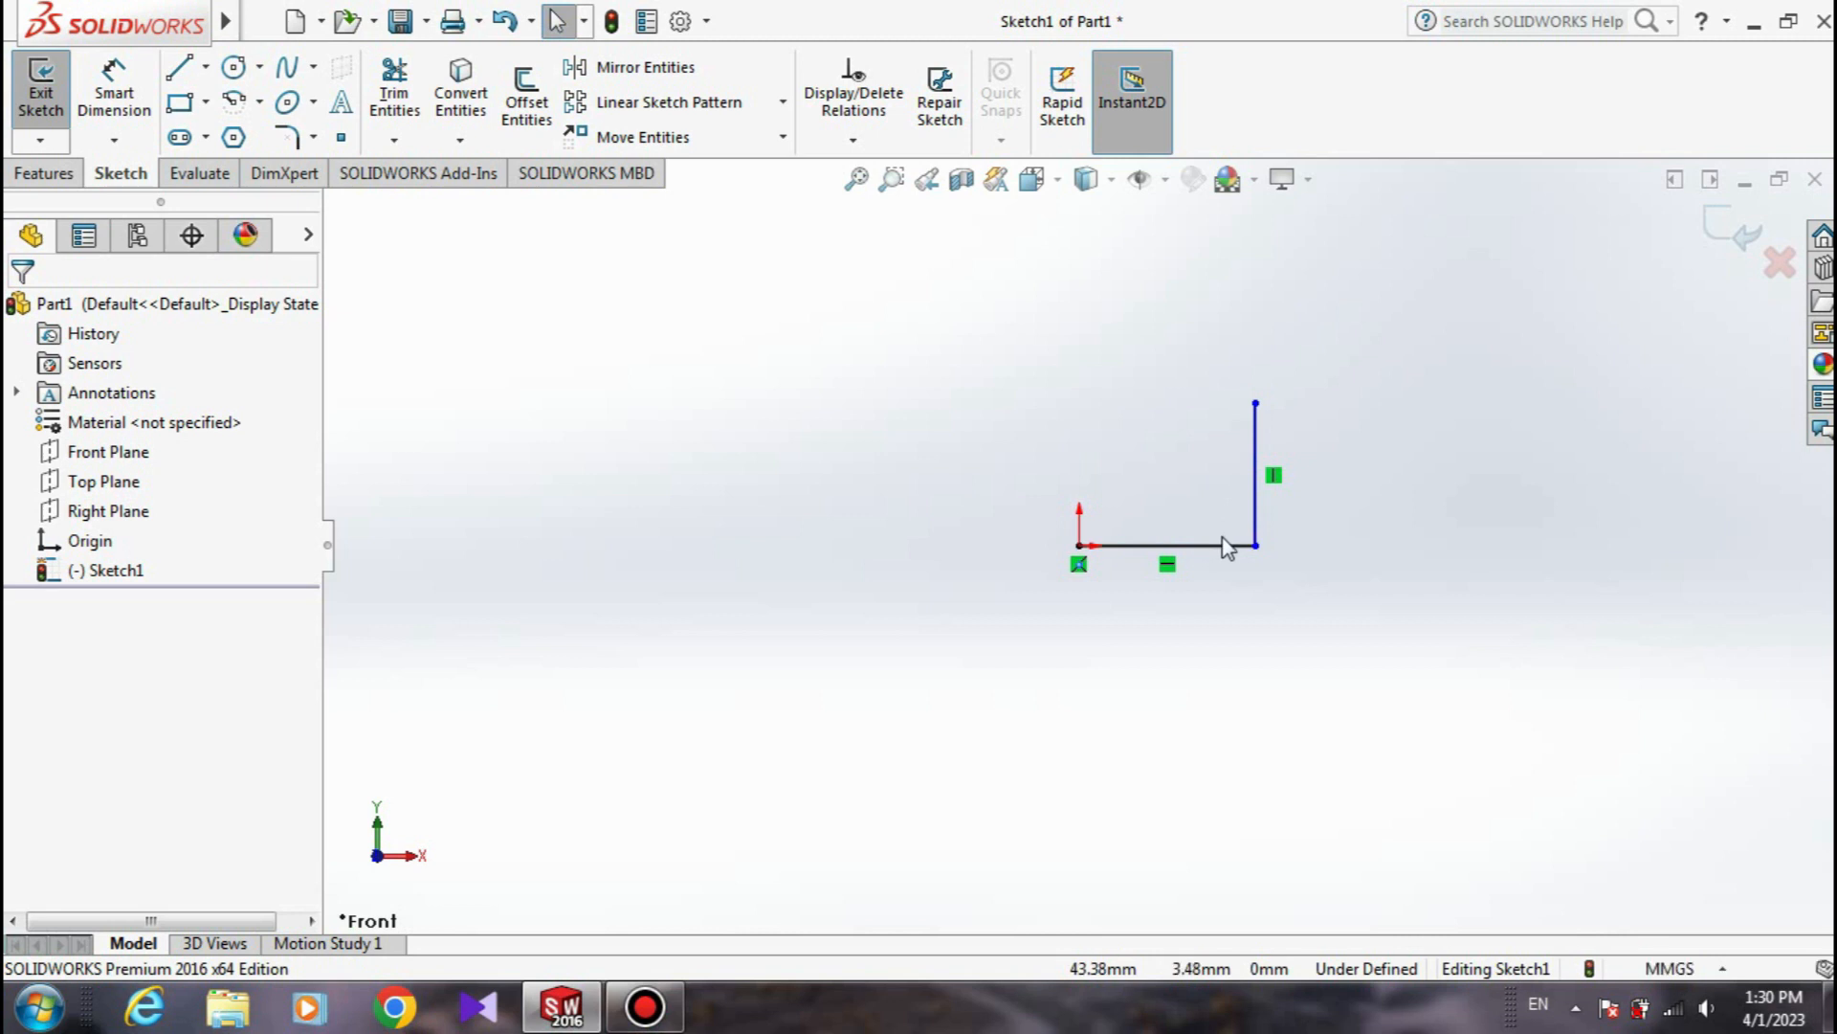
# Check the angle between the horizontal and vertical lines with Smart Dimension, then cancel without placing the dimension.
pyautogui.click(1274, 477)
pyautogui.press('Escape')
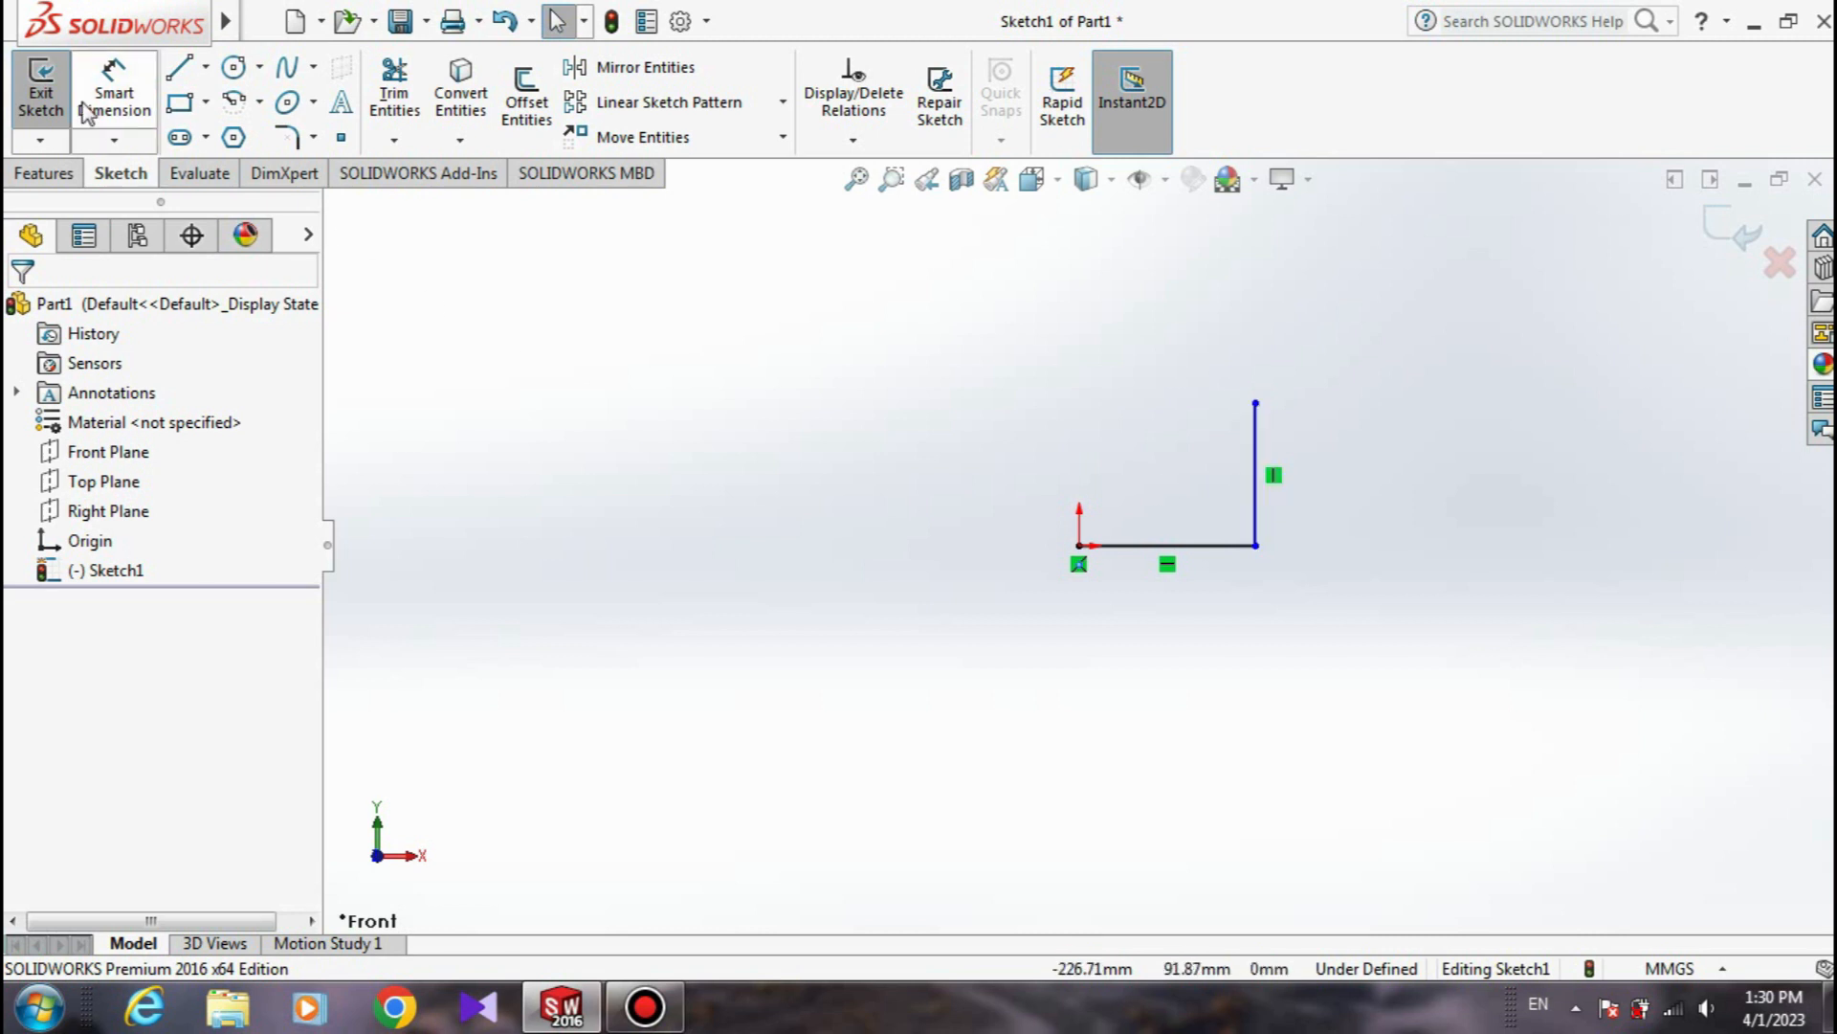
pyautogui.click(113, 96)
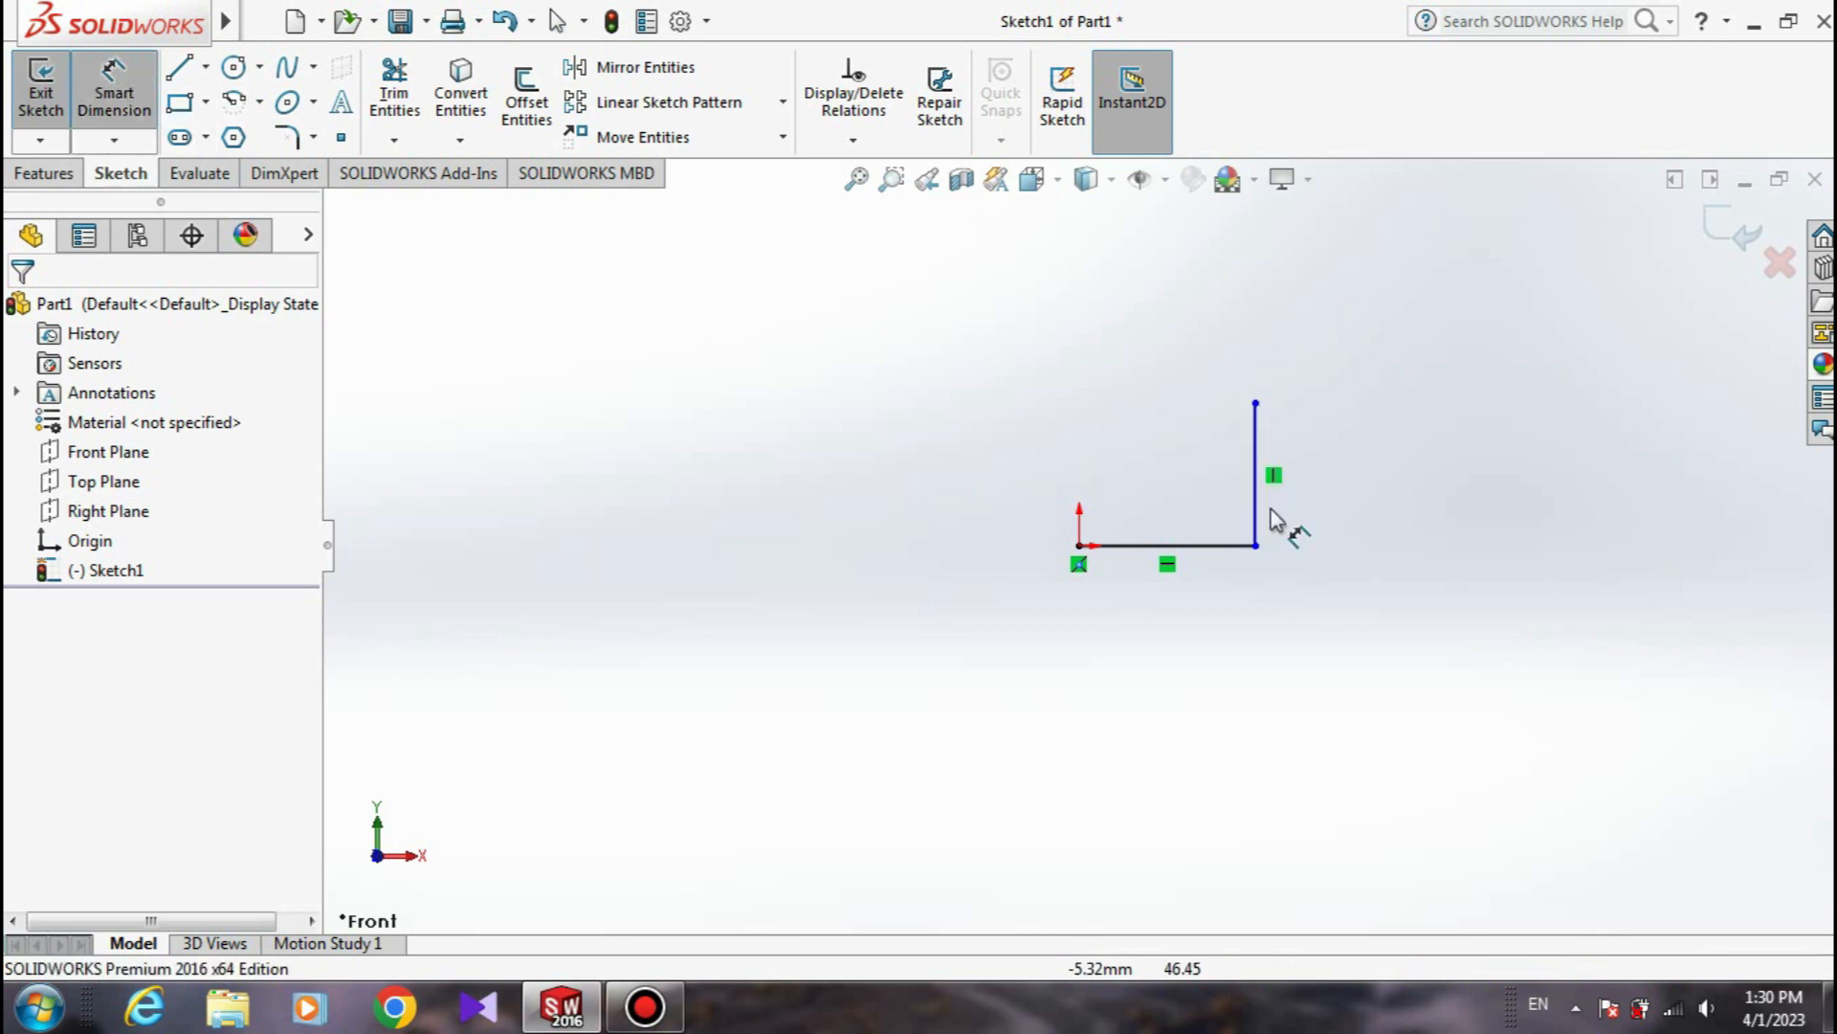
pyautogui.click(1240, 546)
pyautogui.click(1254, 525)
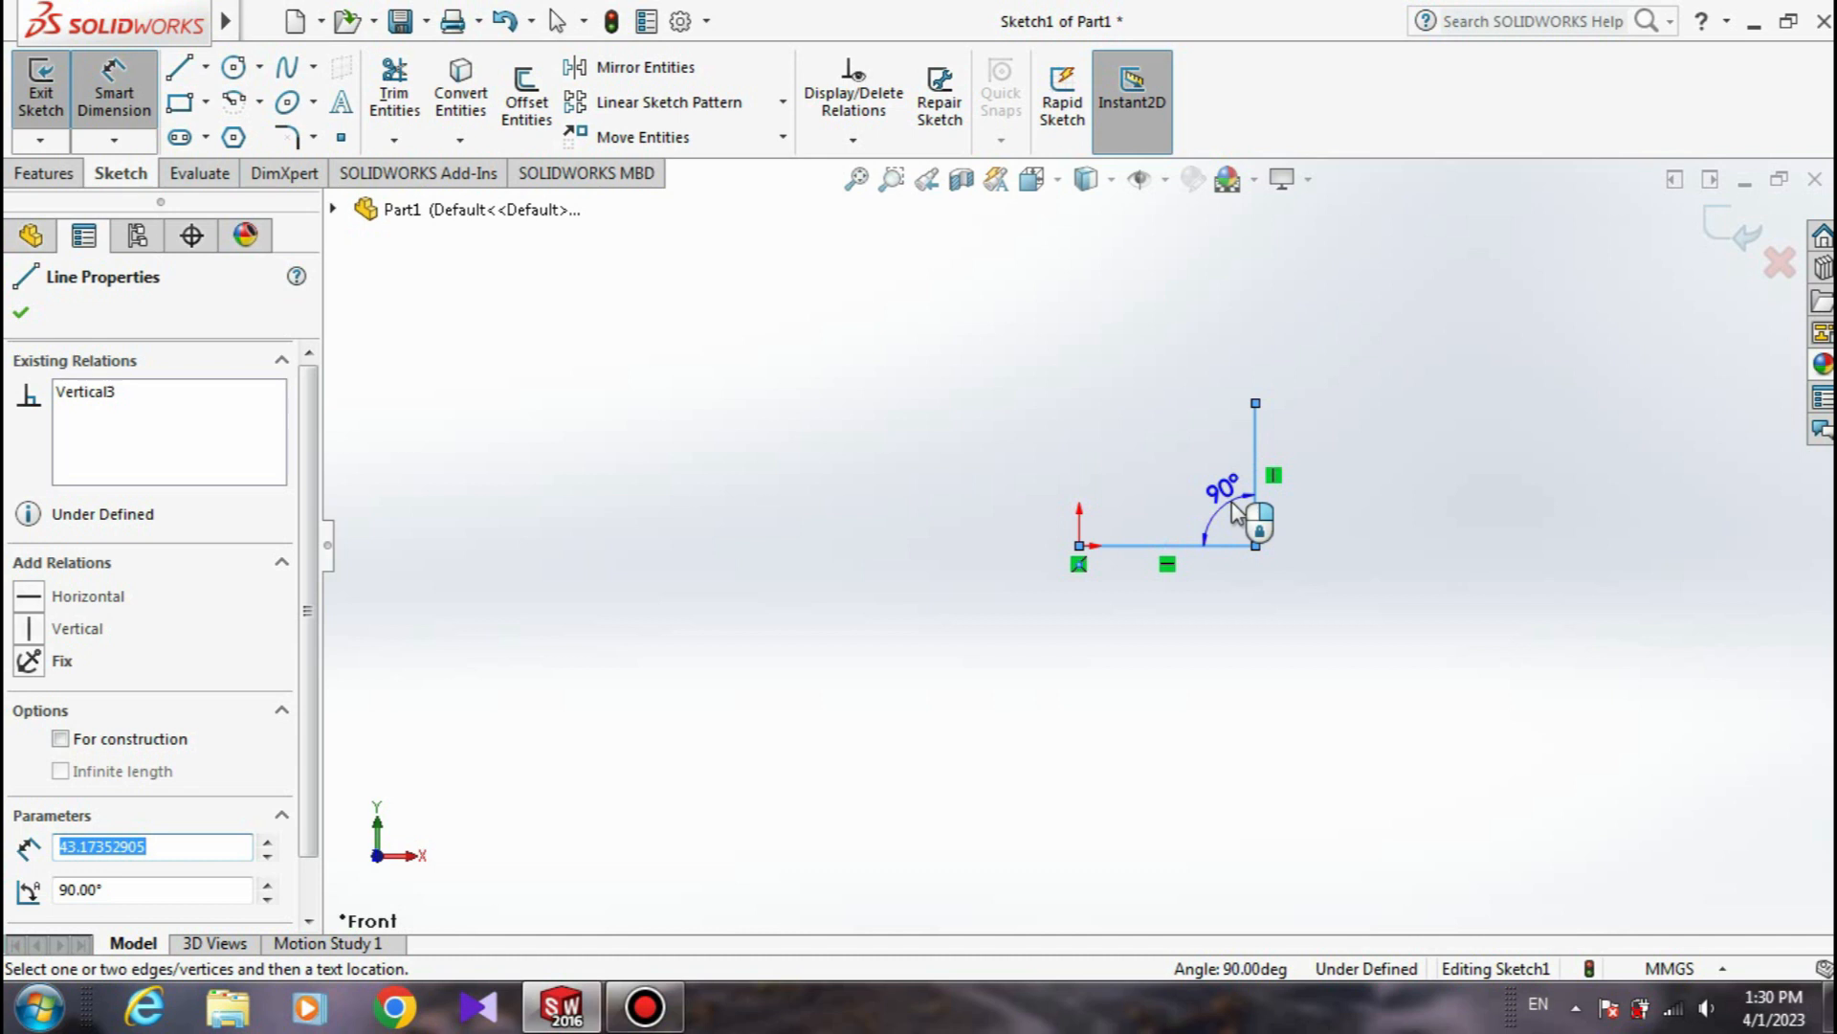
pyautogui.press('Escape')
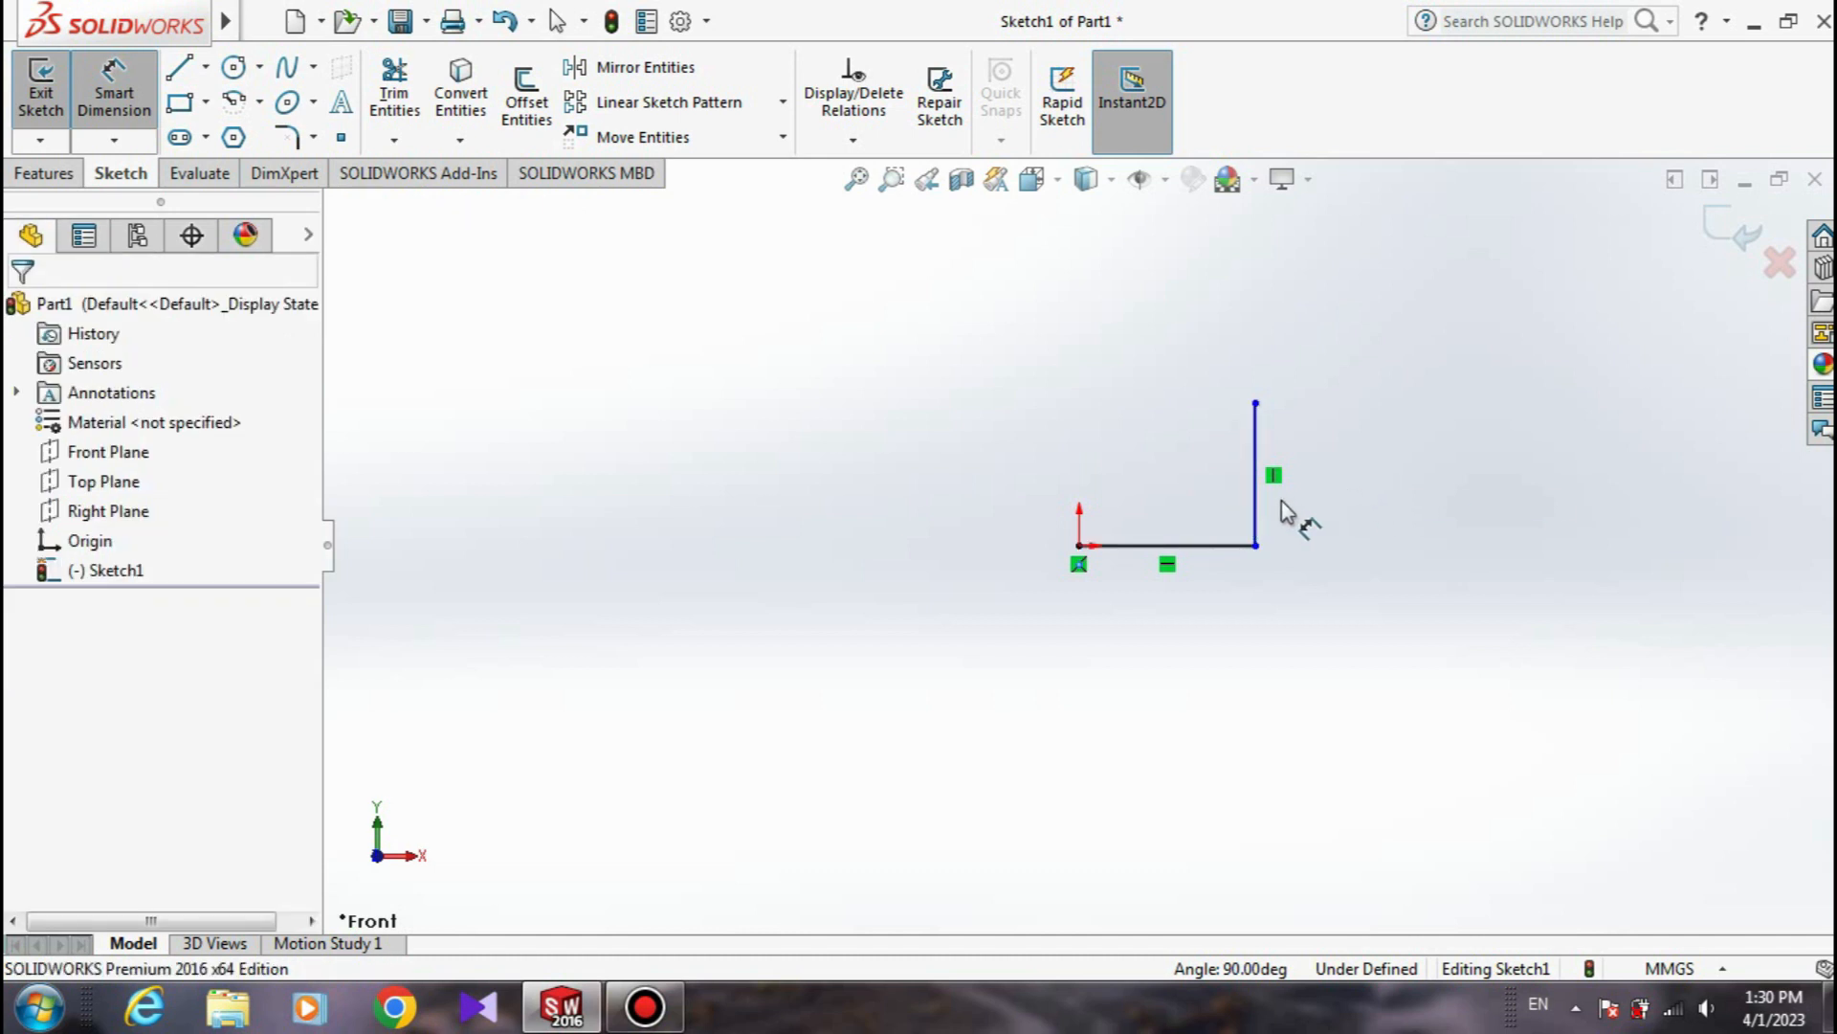
pyautogui.click(114, 92)
pyautogui.click(1255, 507)
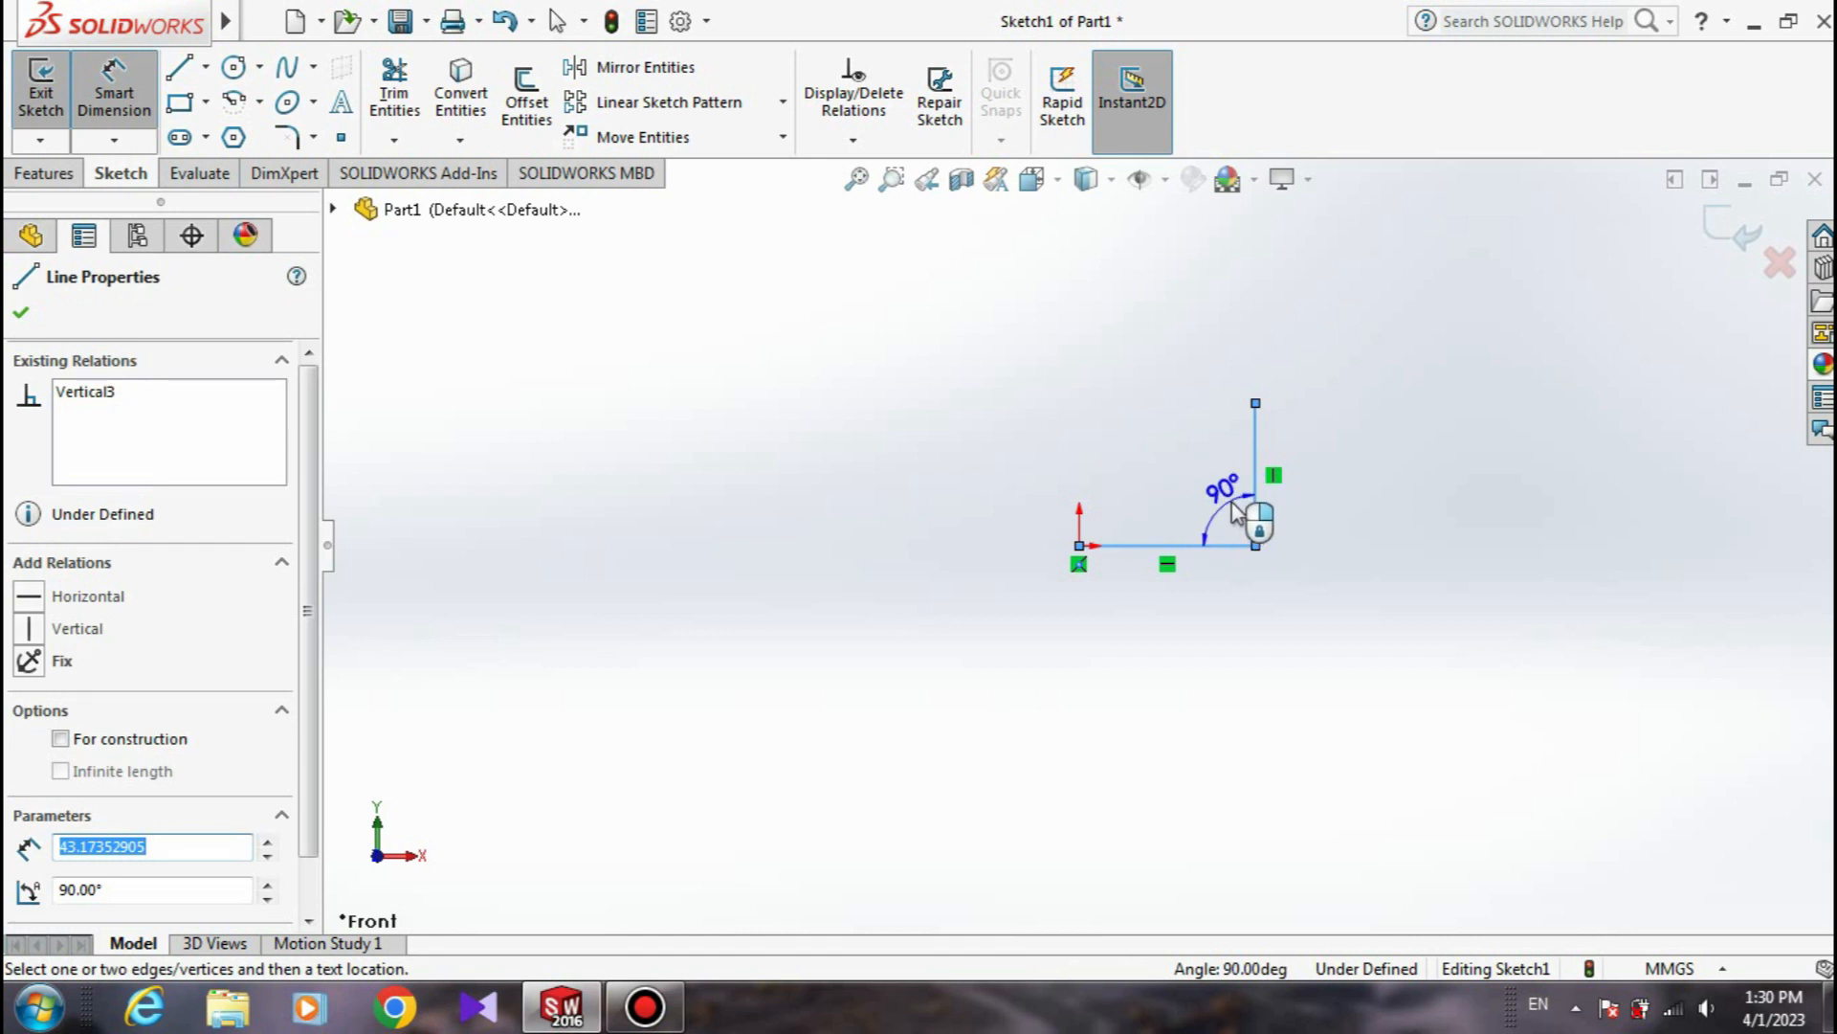
pyautogui.press('Escape')
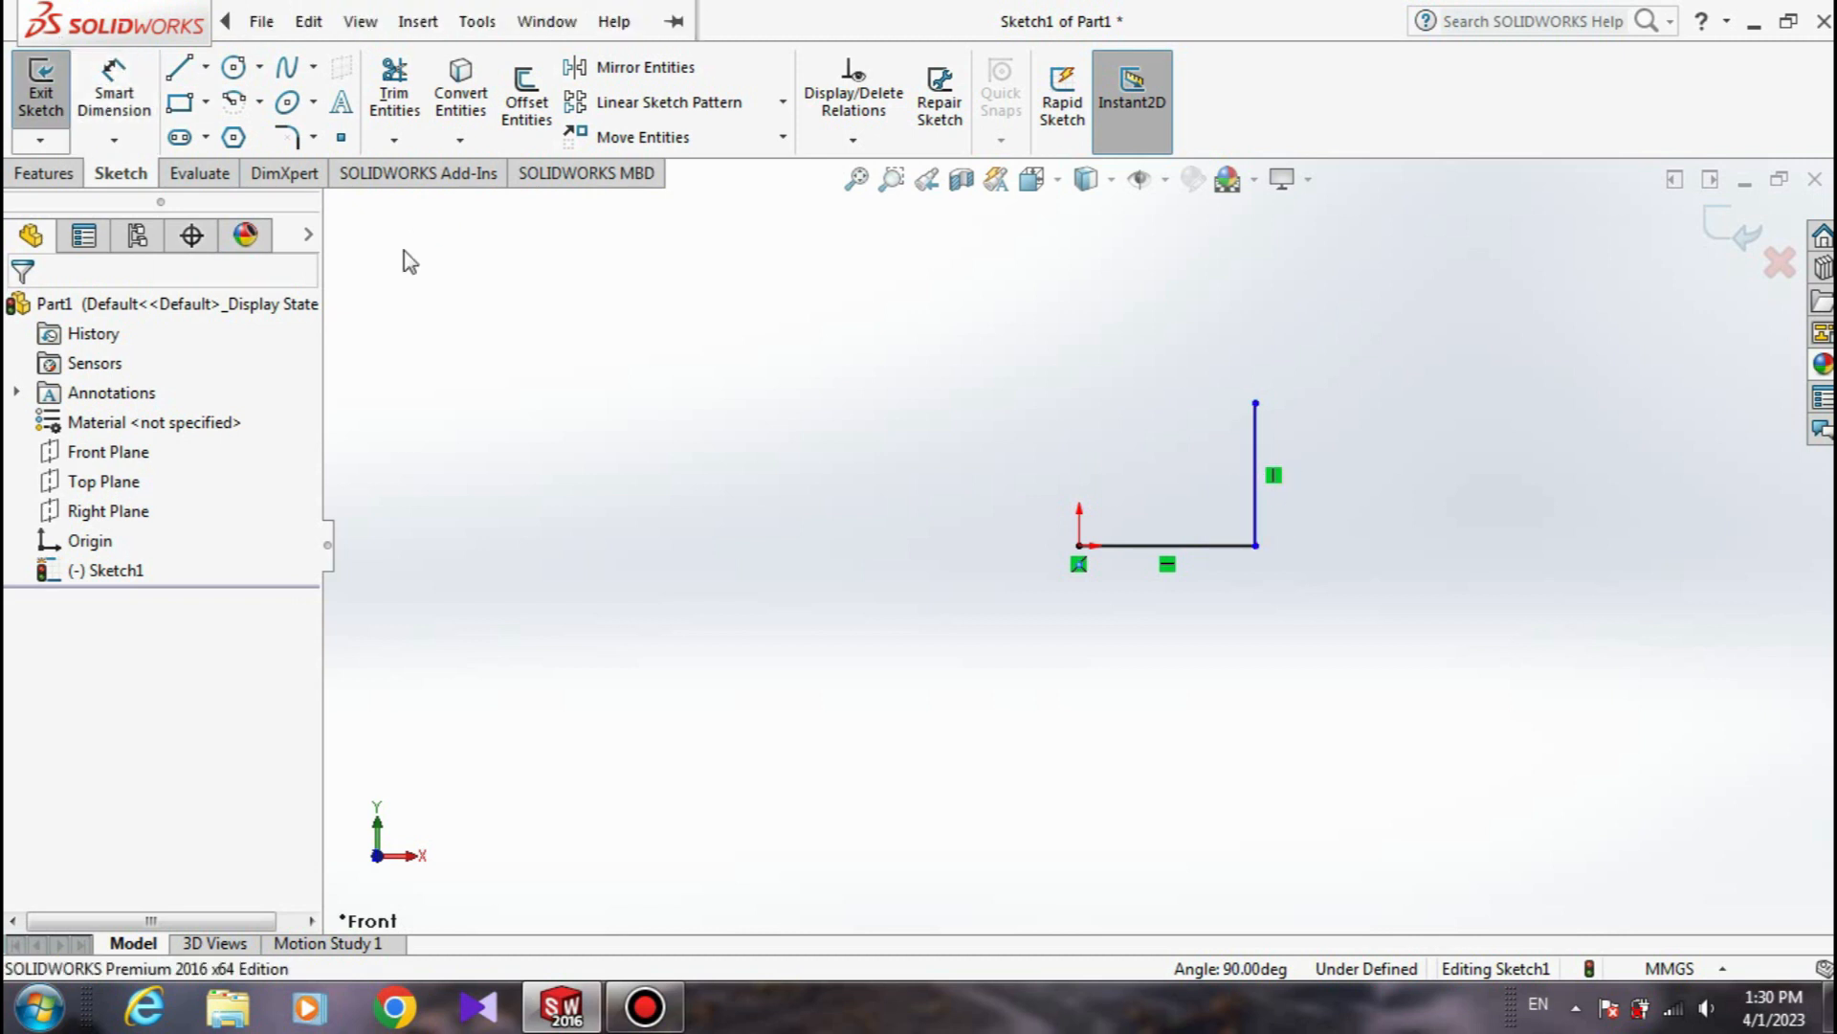
pyautogui.click(261, 21)
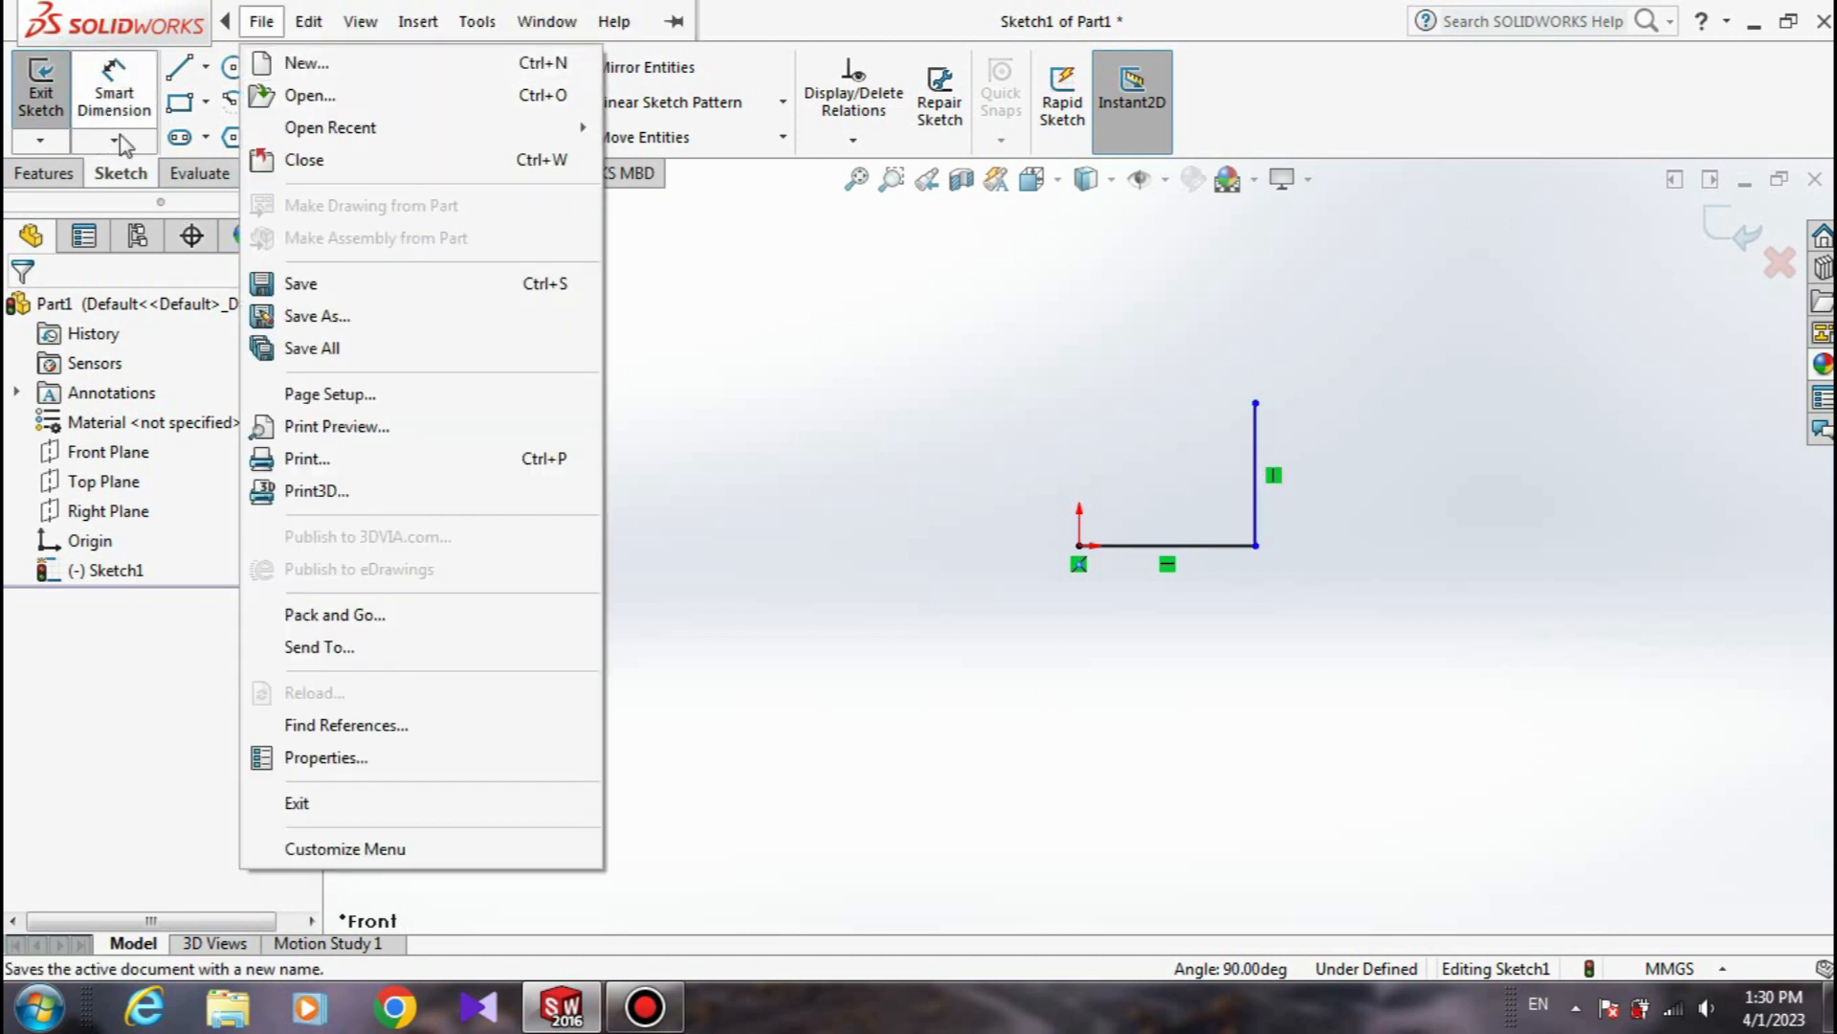
pyautogui.click(1282, 388)
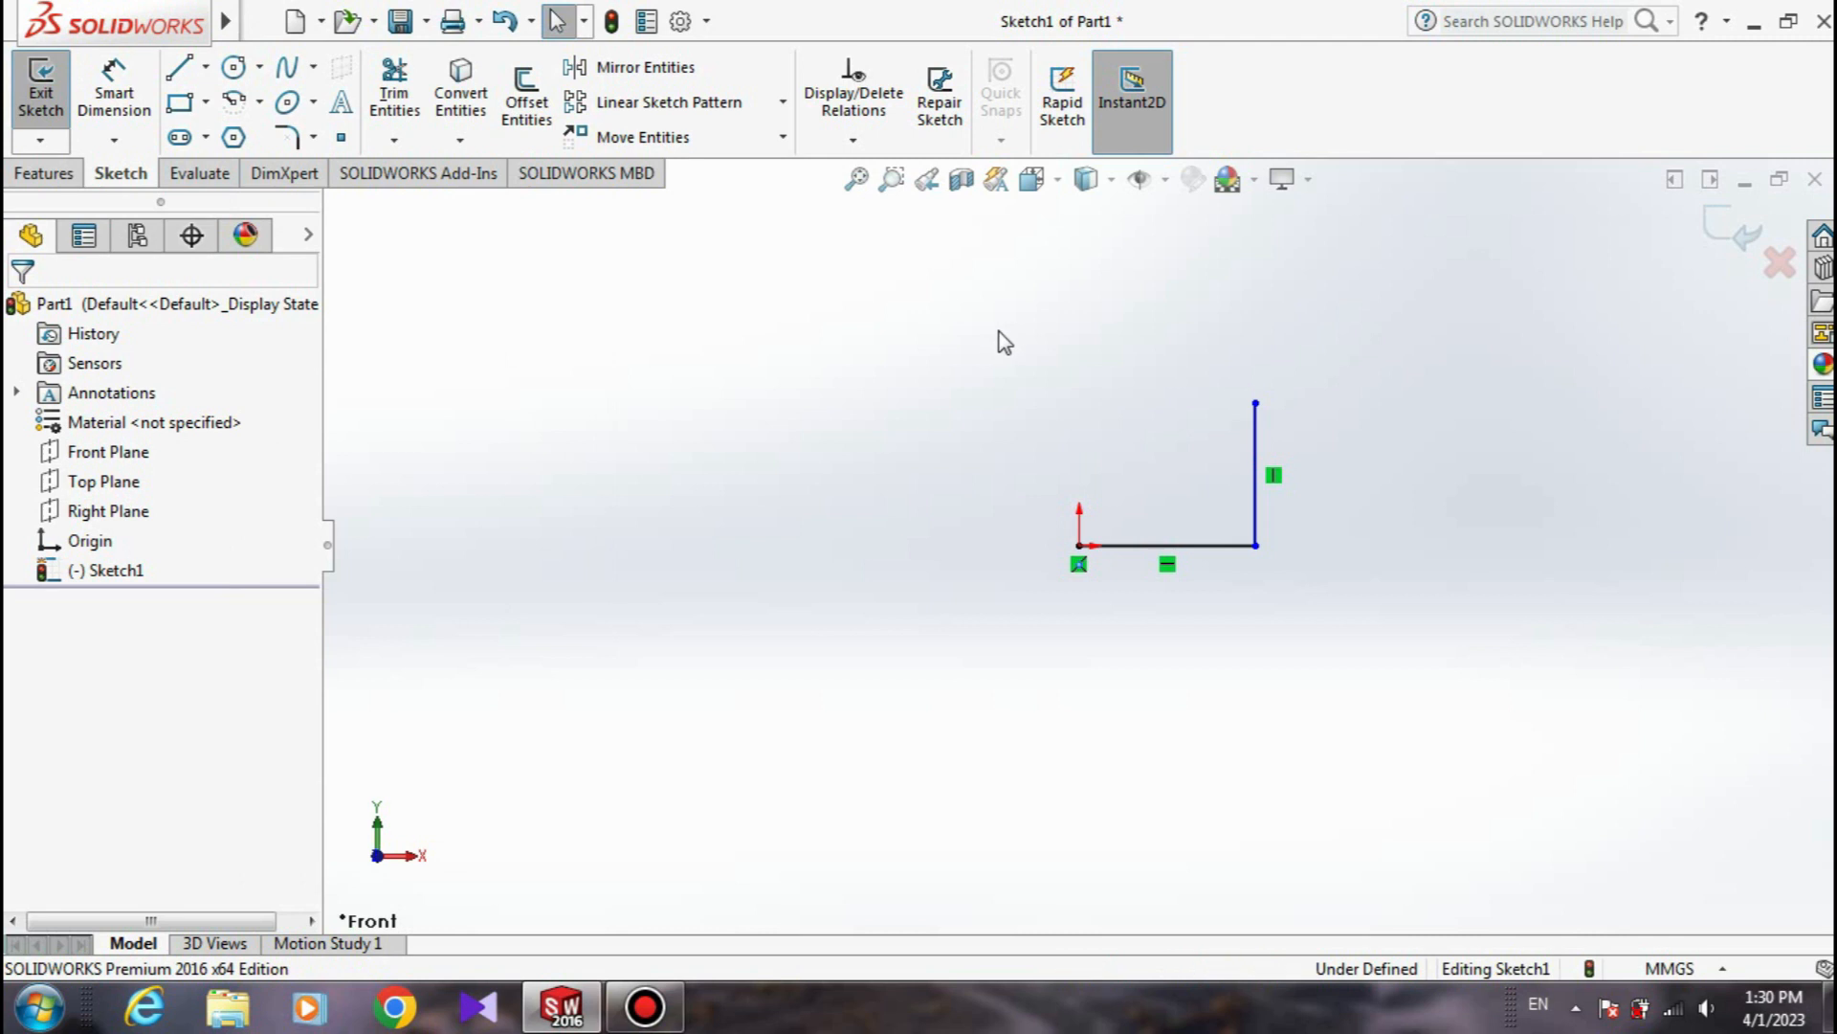
# Close the rectangle with a horizontal line from the vertical line's upper end and a vertical line down to the origin, then end the Line tool.
pyautogui.click(179, 68)
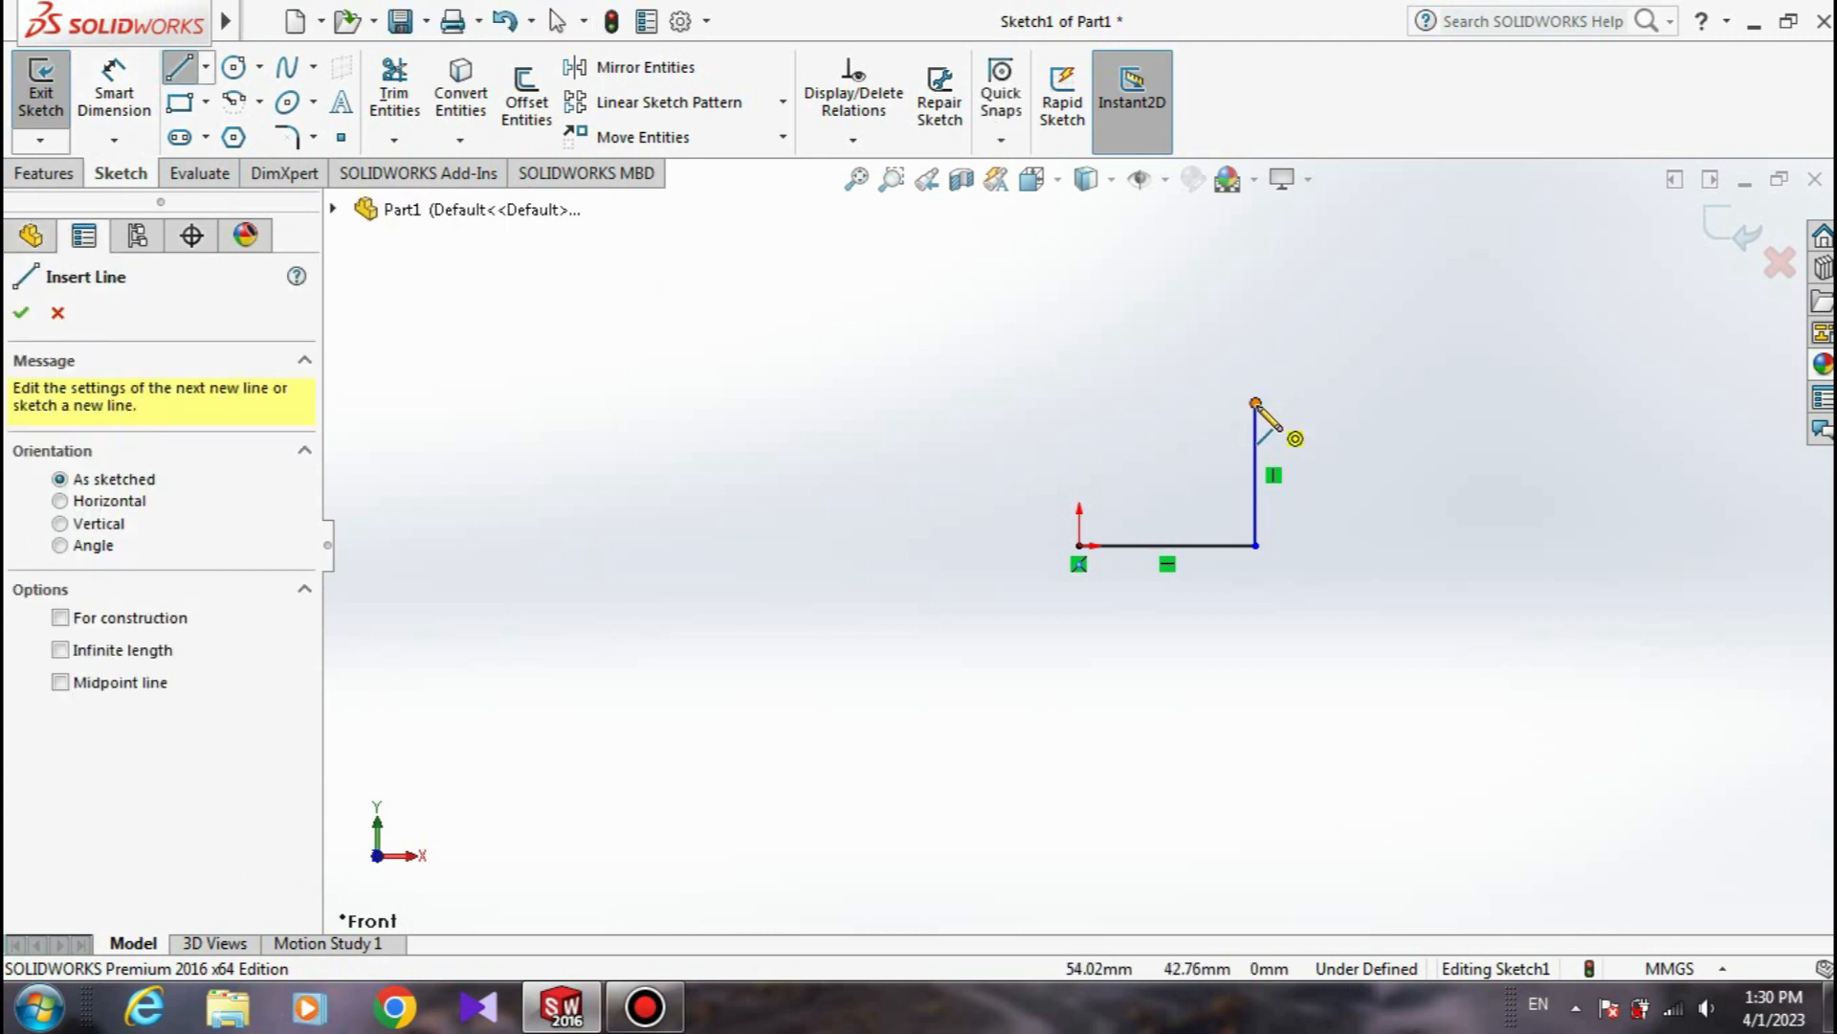
pyautogui.click(1255, 402)
pyautogui.click(1080, 403)
pyautogui.click(1079, 545)
pyautogui.rightClick(1568, 435)
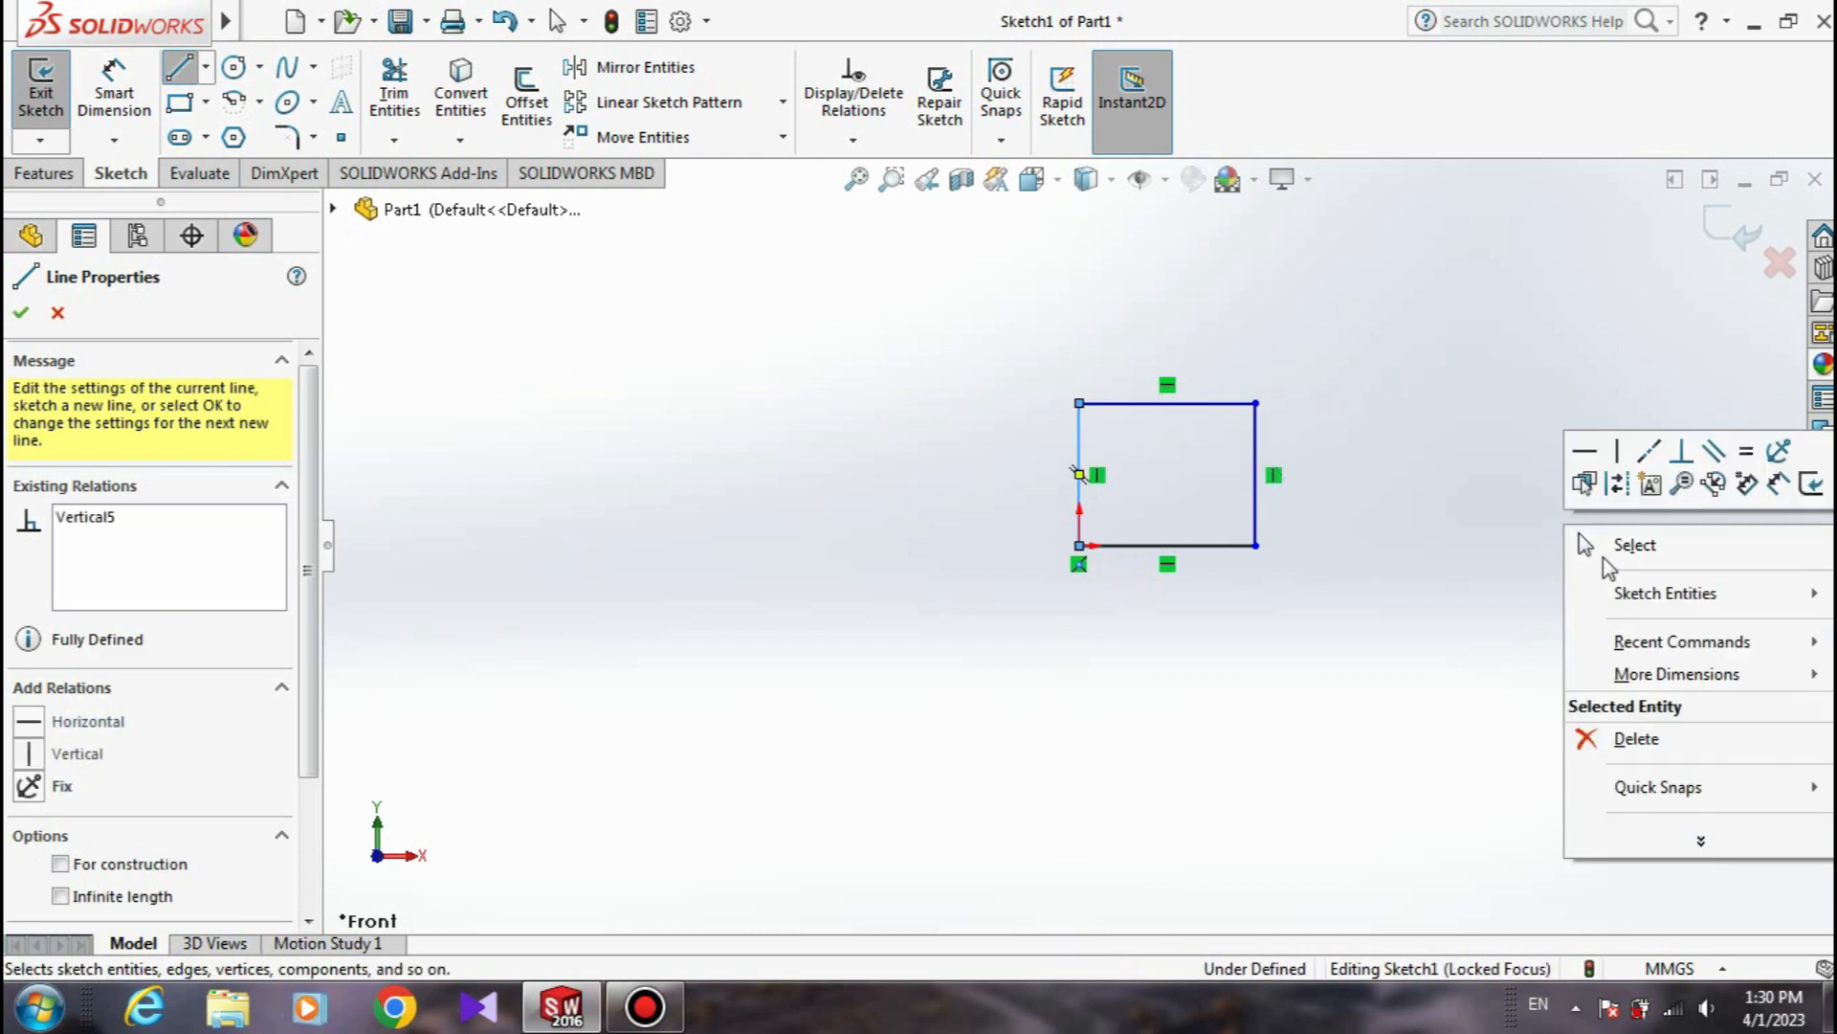
pyautogui.click(1618, 541)
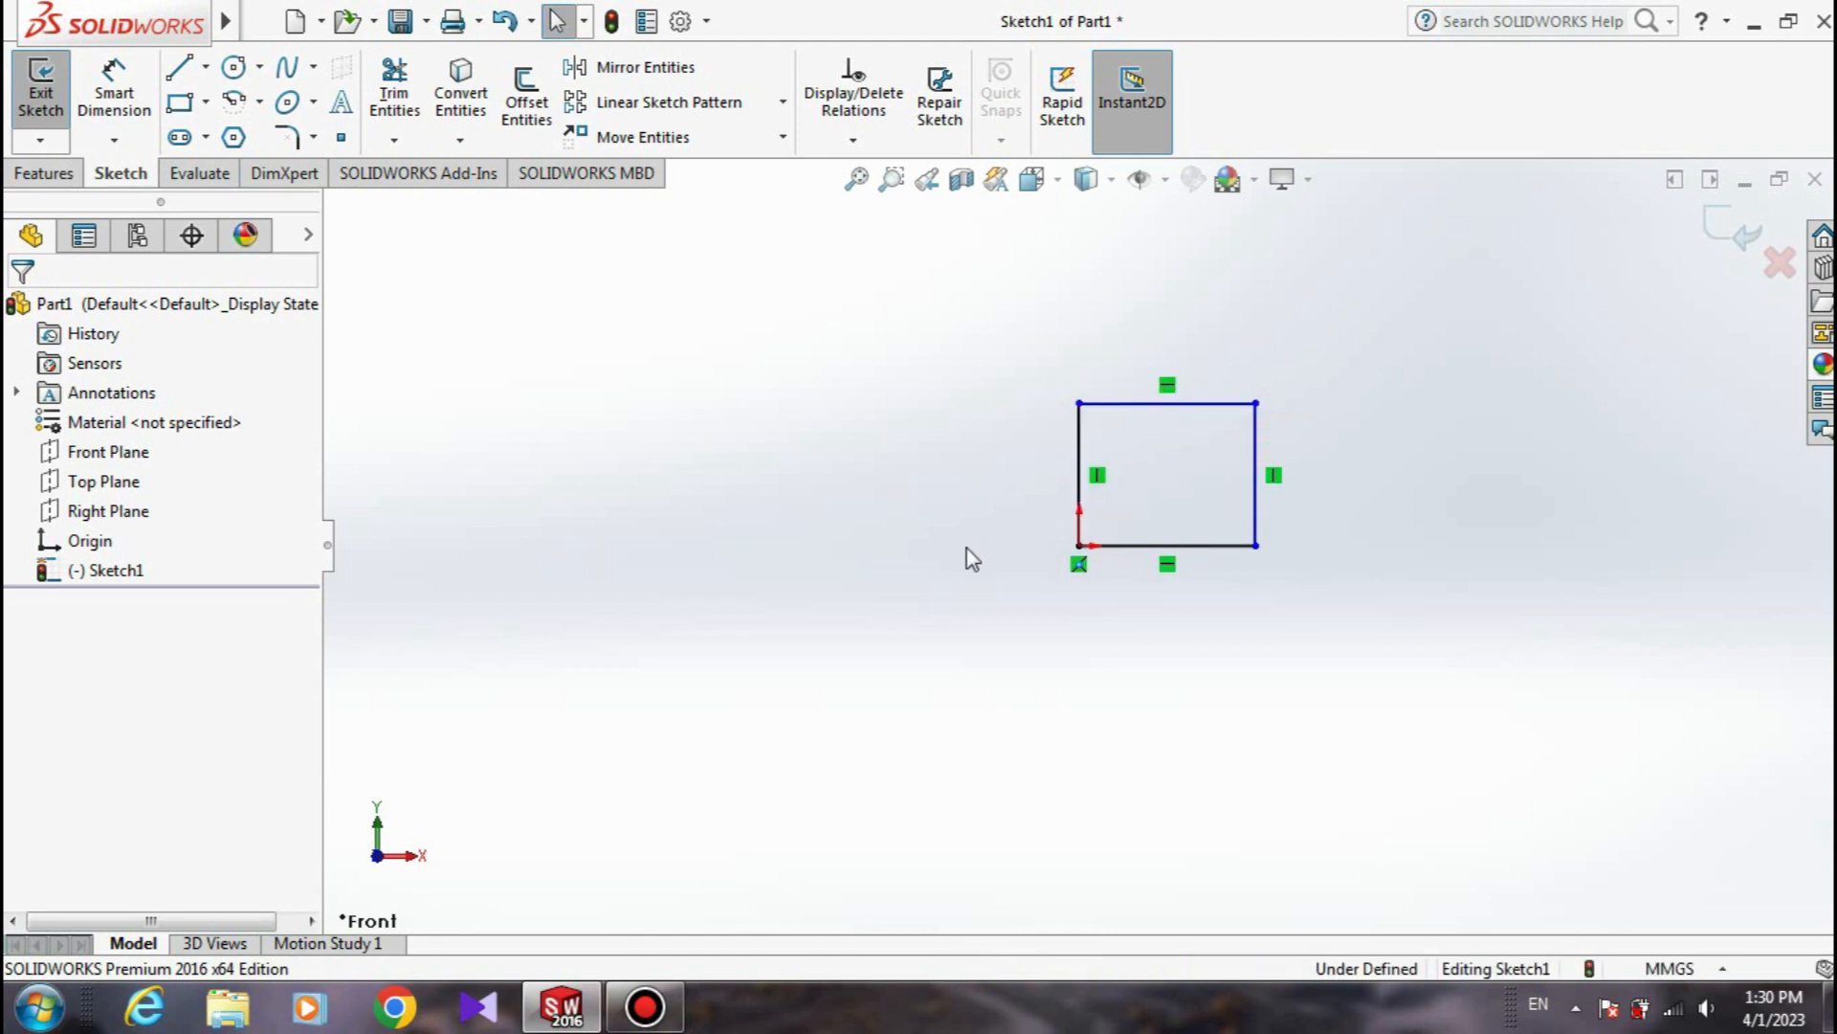
# Sketch an open chain of two sloped lines, about 57 mm and 35 mm long, left of the rectangle, then end the Line tool.
pyautogui.click(178, 67)
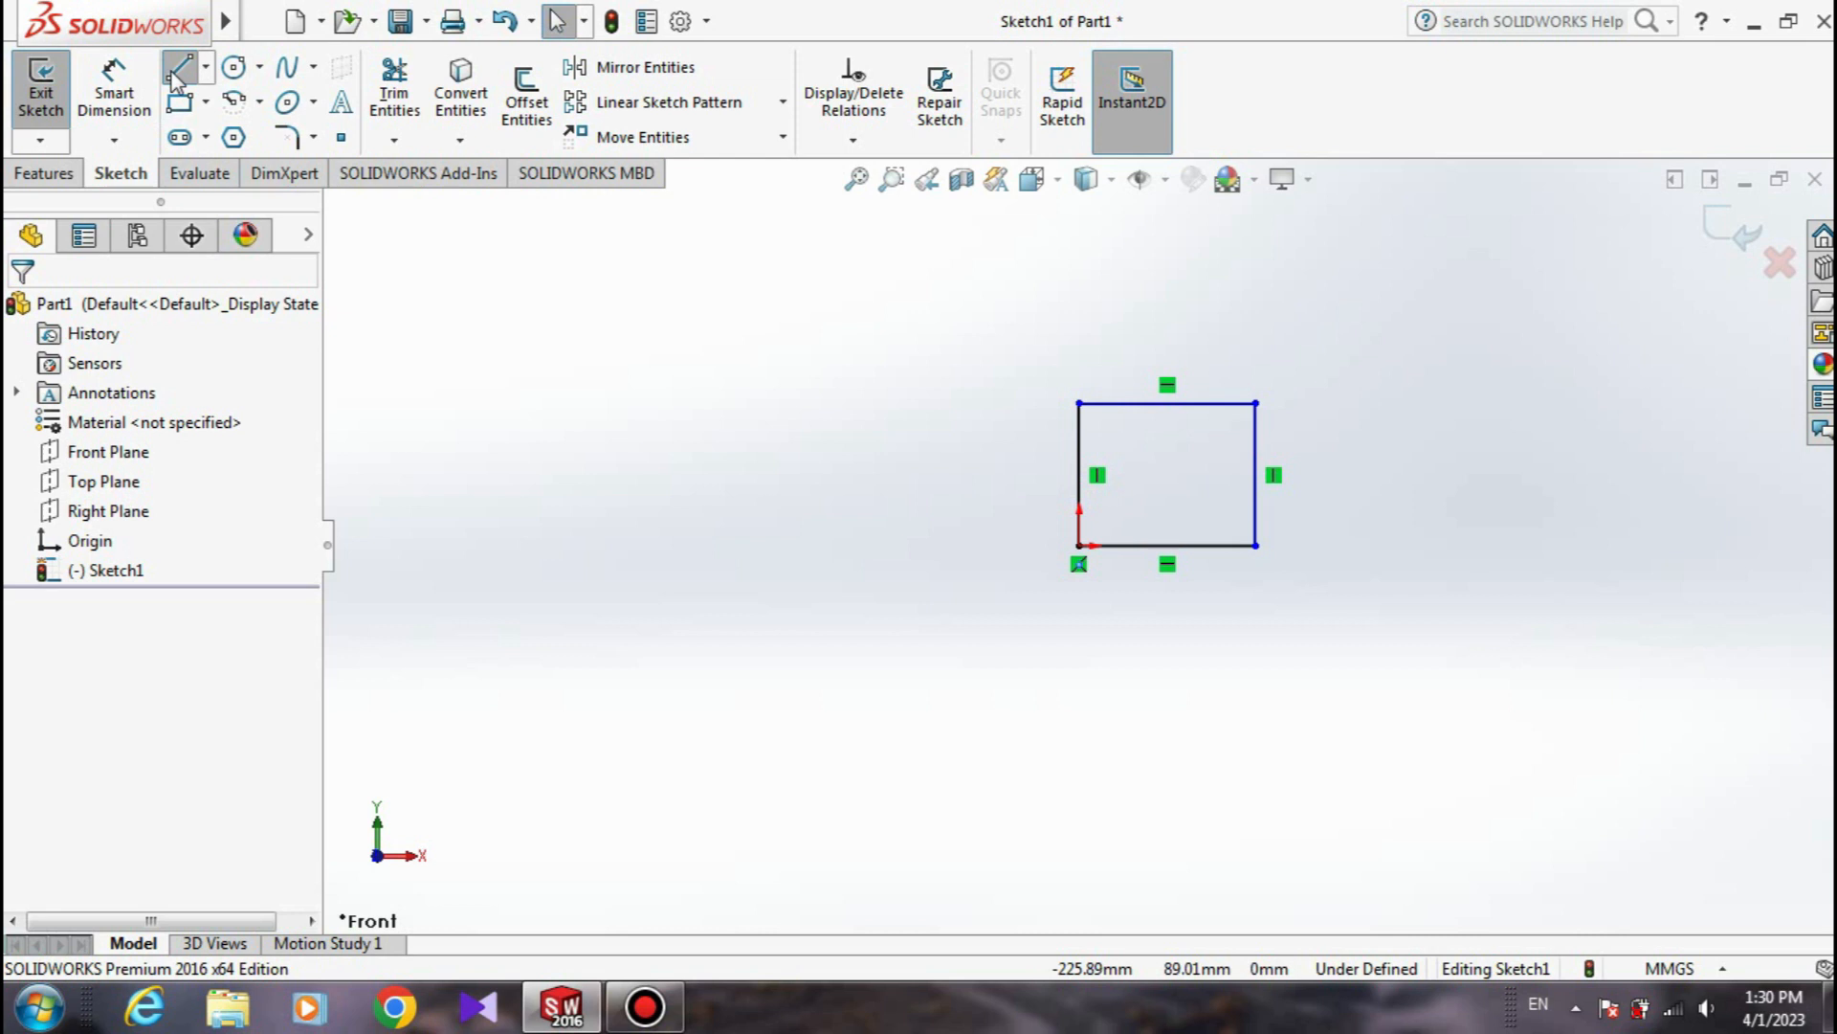
pyautogui.click(592, 492)
pyautogui.click(743, 382)
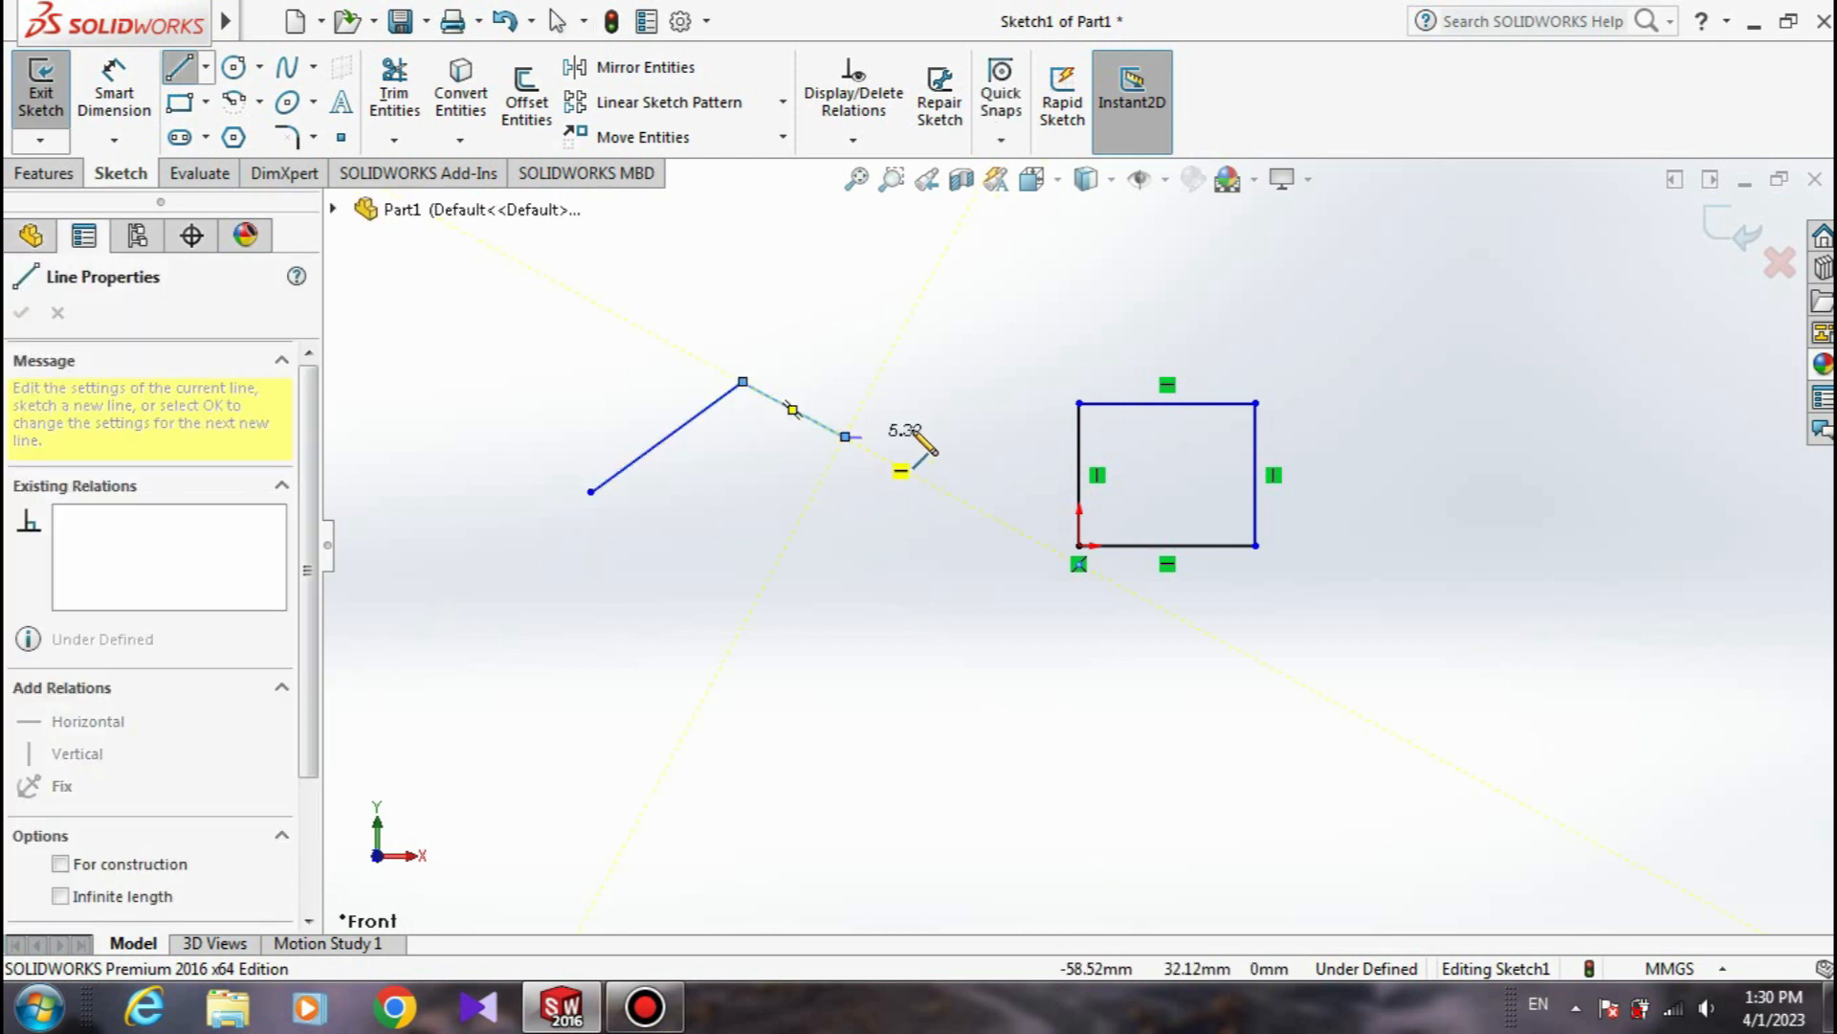
pyautogui.rightClick(904, 440)
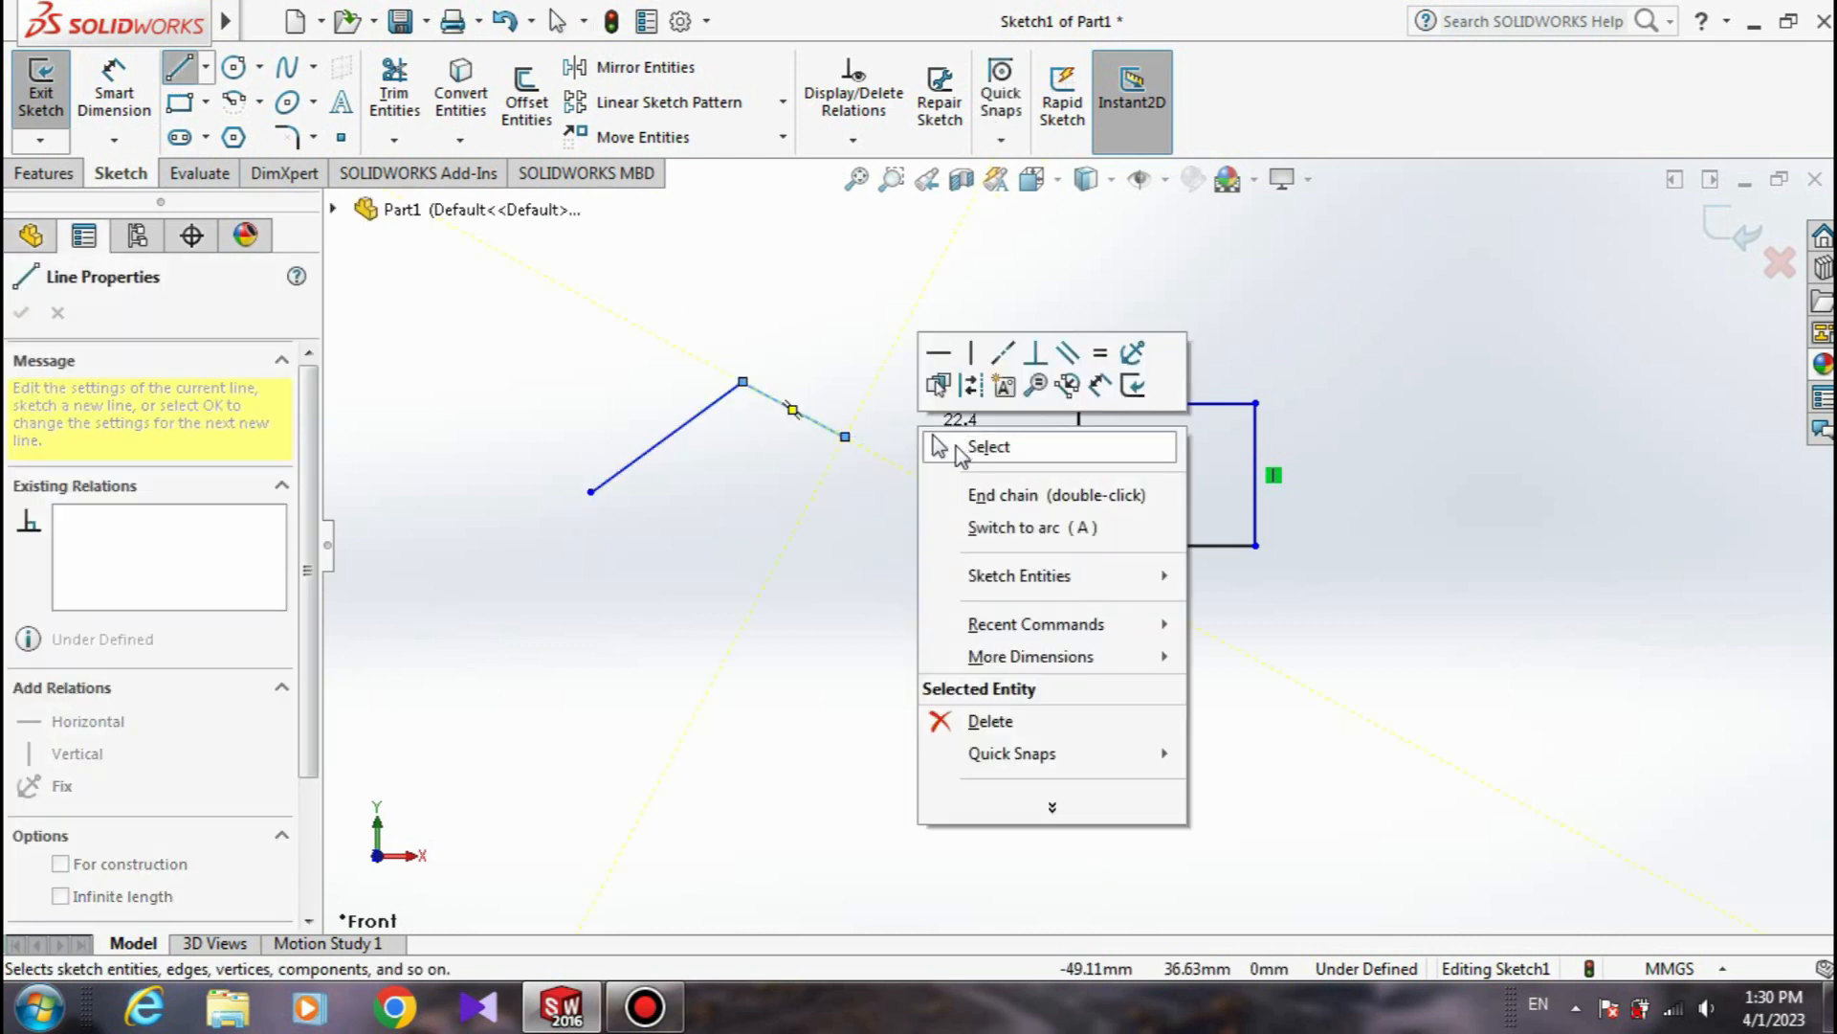
pyautogui.click(957, 447)
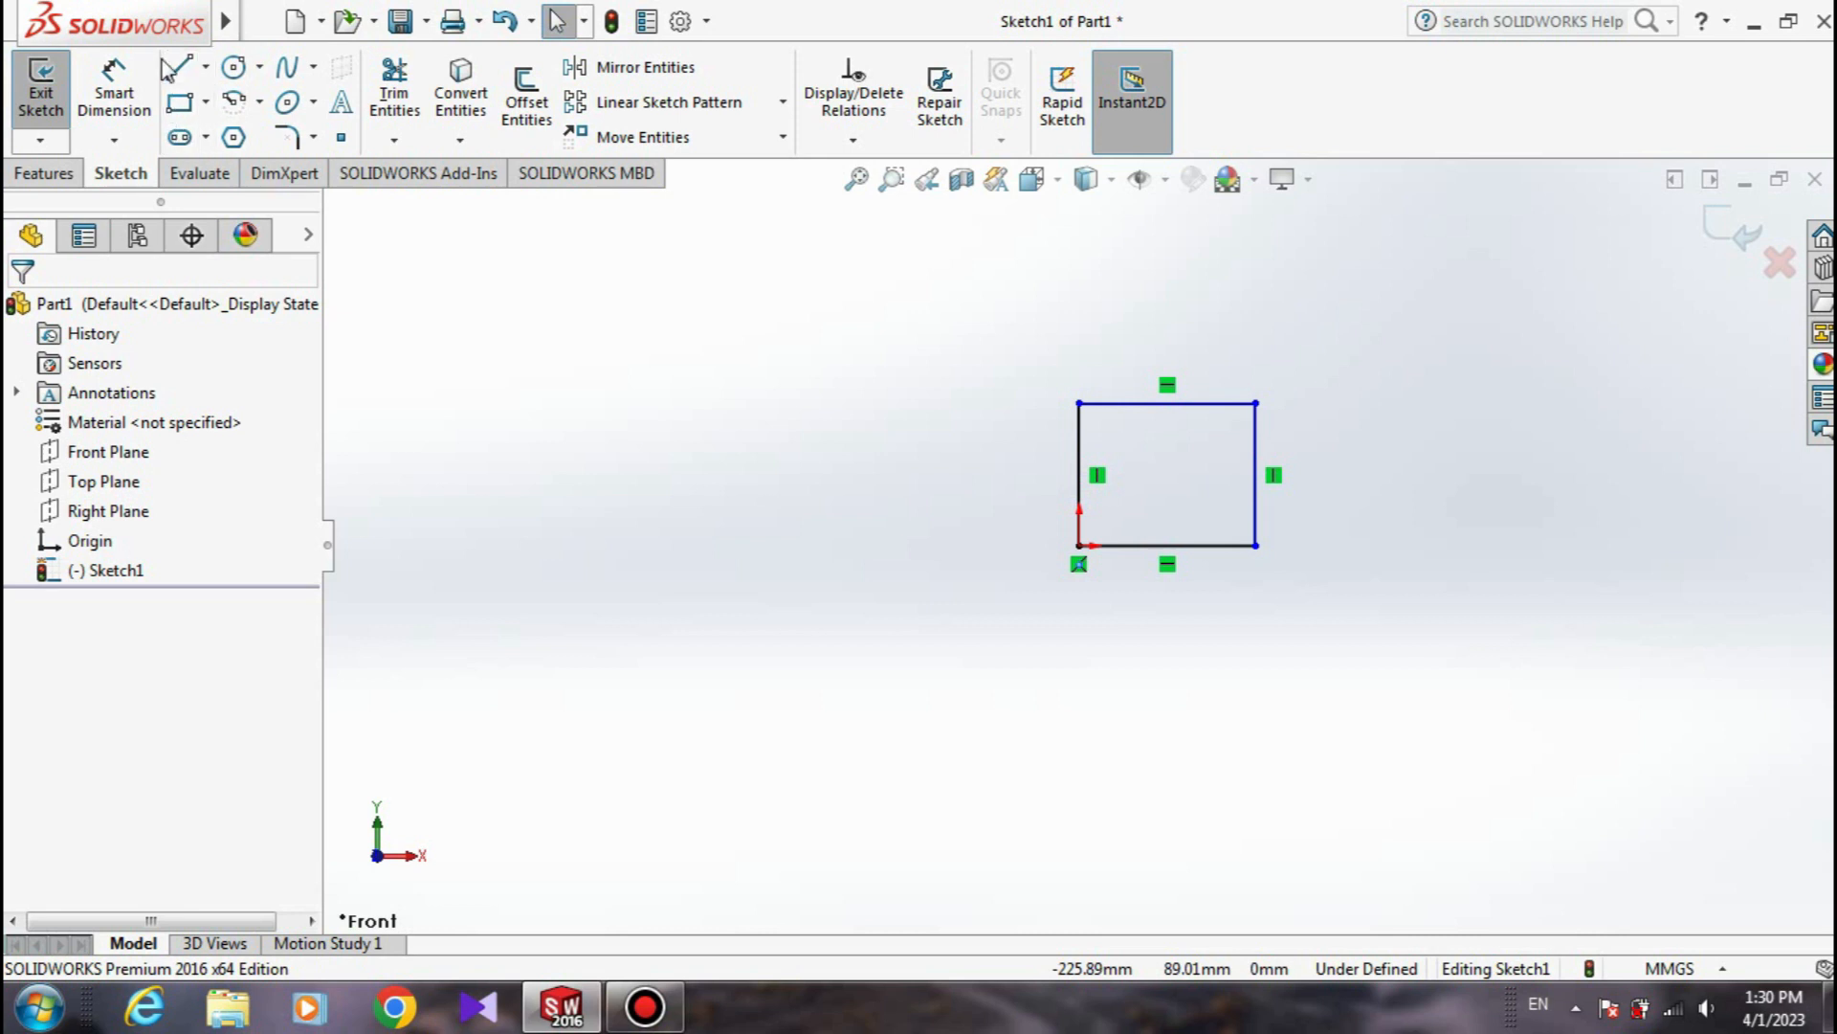
pyautogui.click(178, 69)
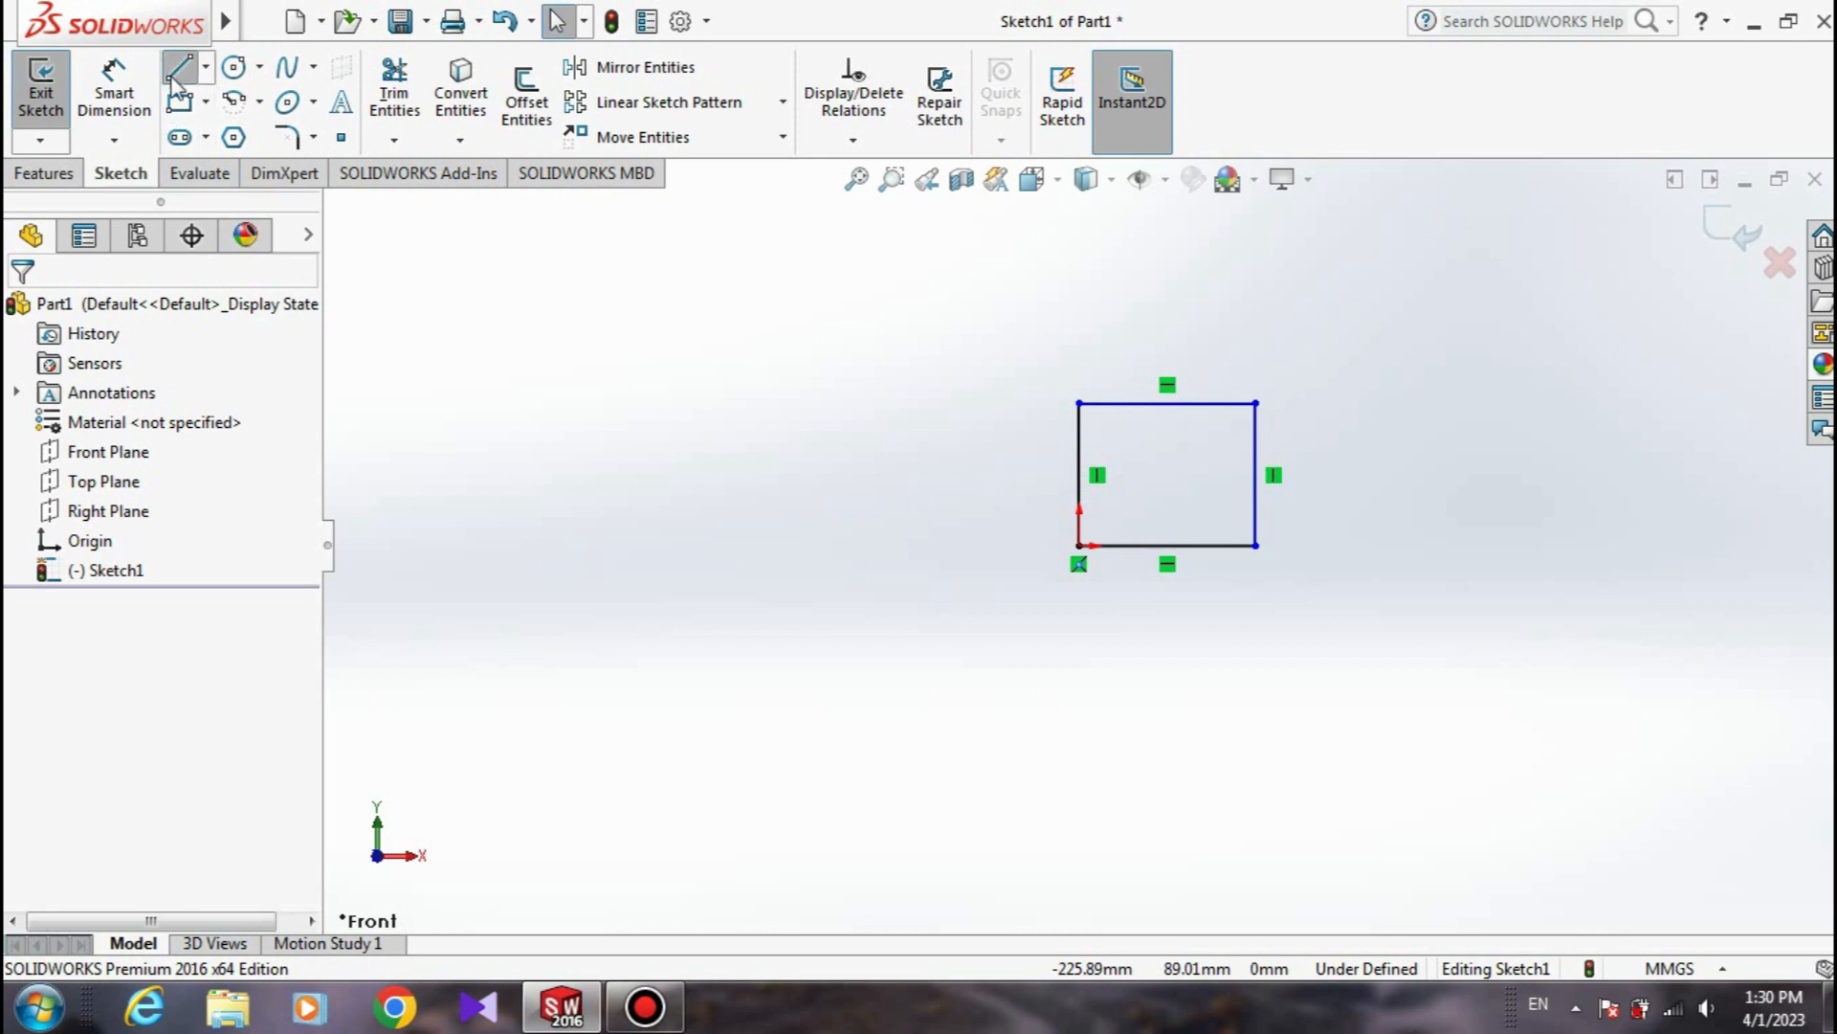
pyautogui.click(591, 492)
pyautogui.click(742, 381)
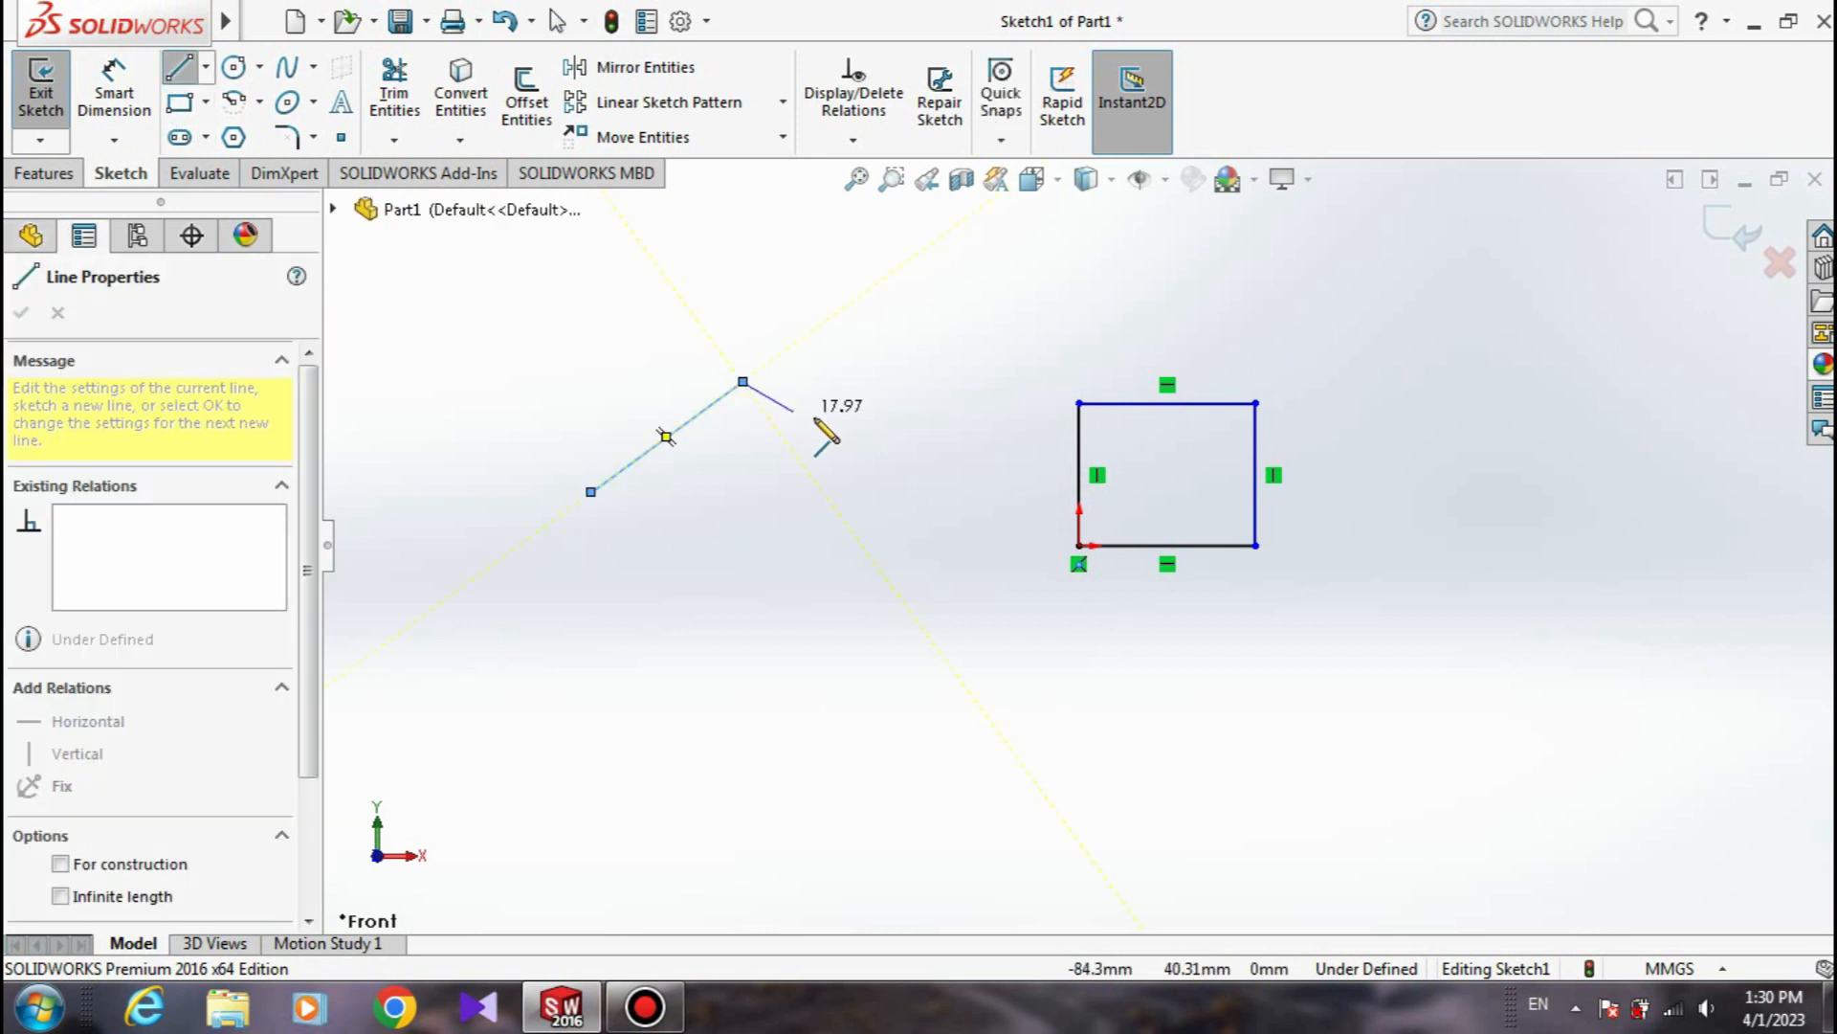
pyautogui.rightClick(919, 428)
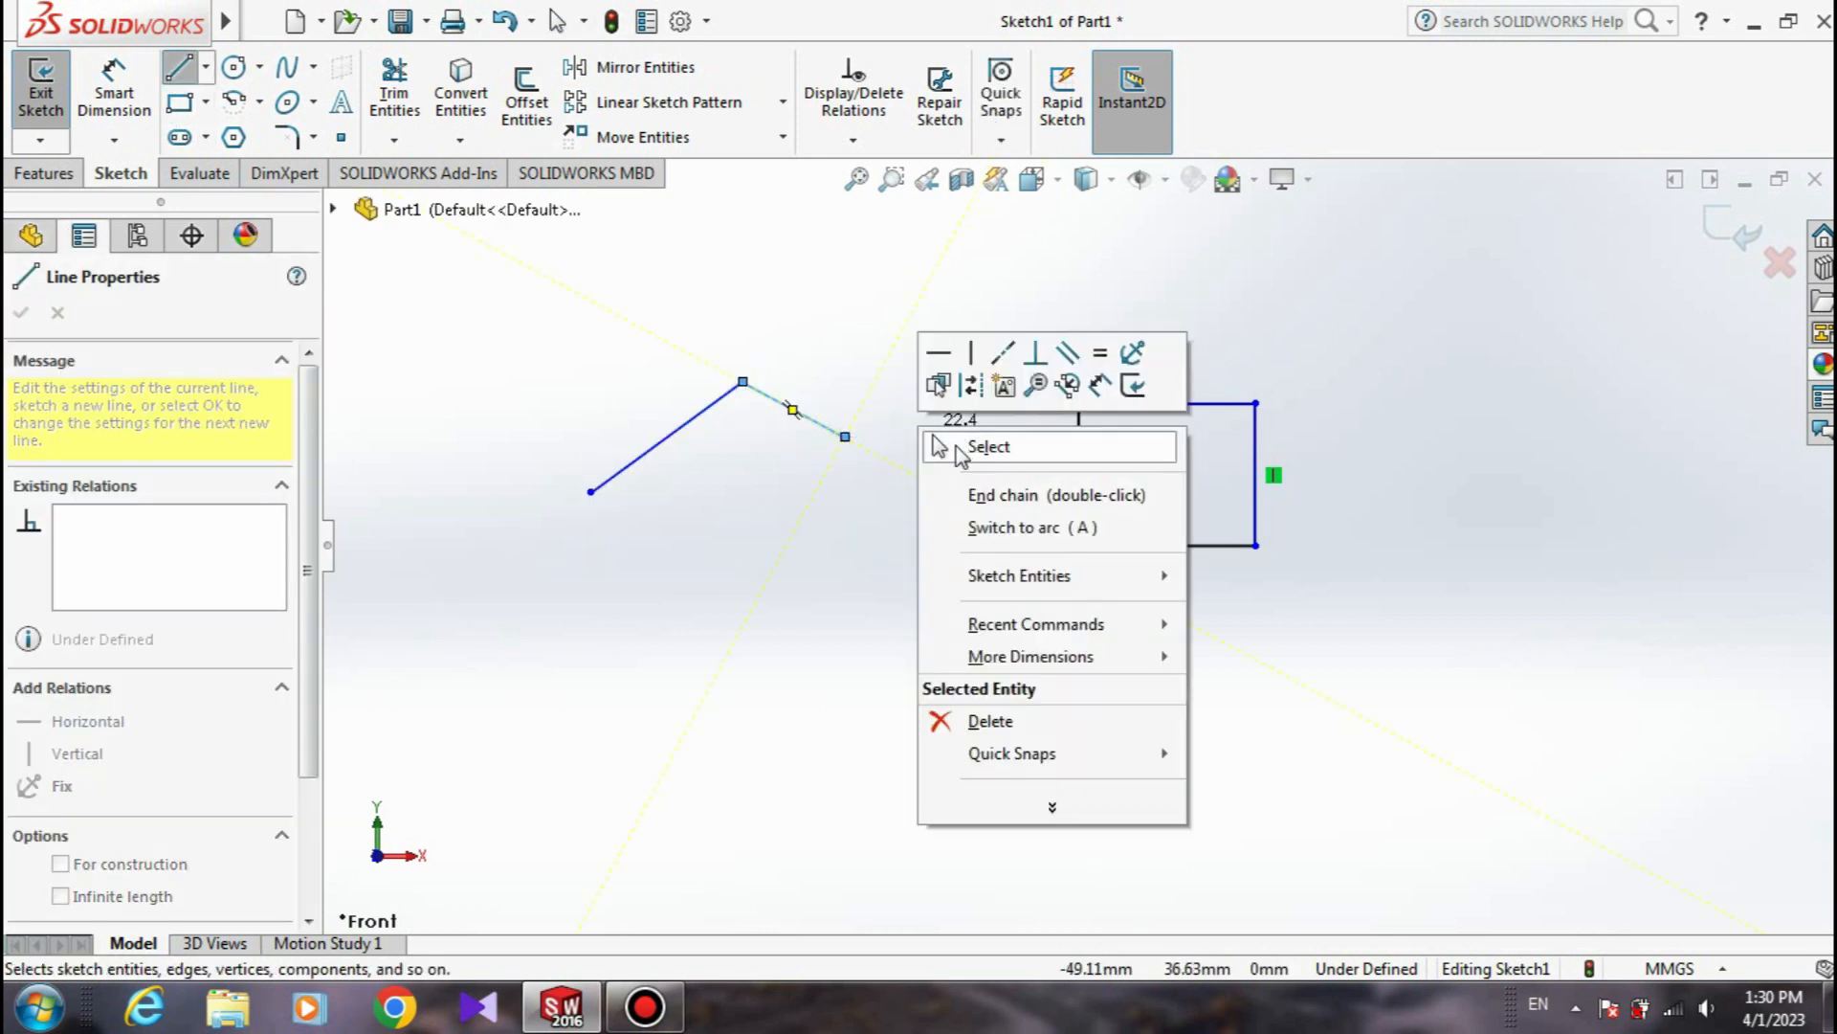
pyautogui.click(958, 448)
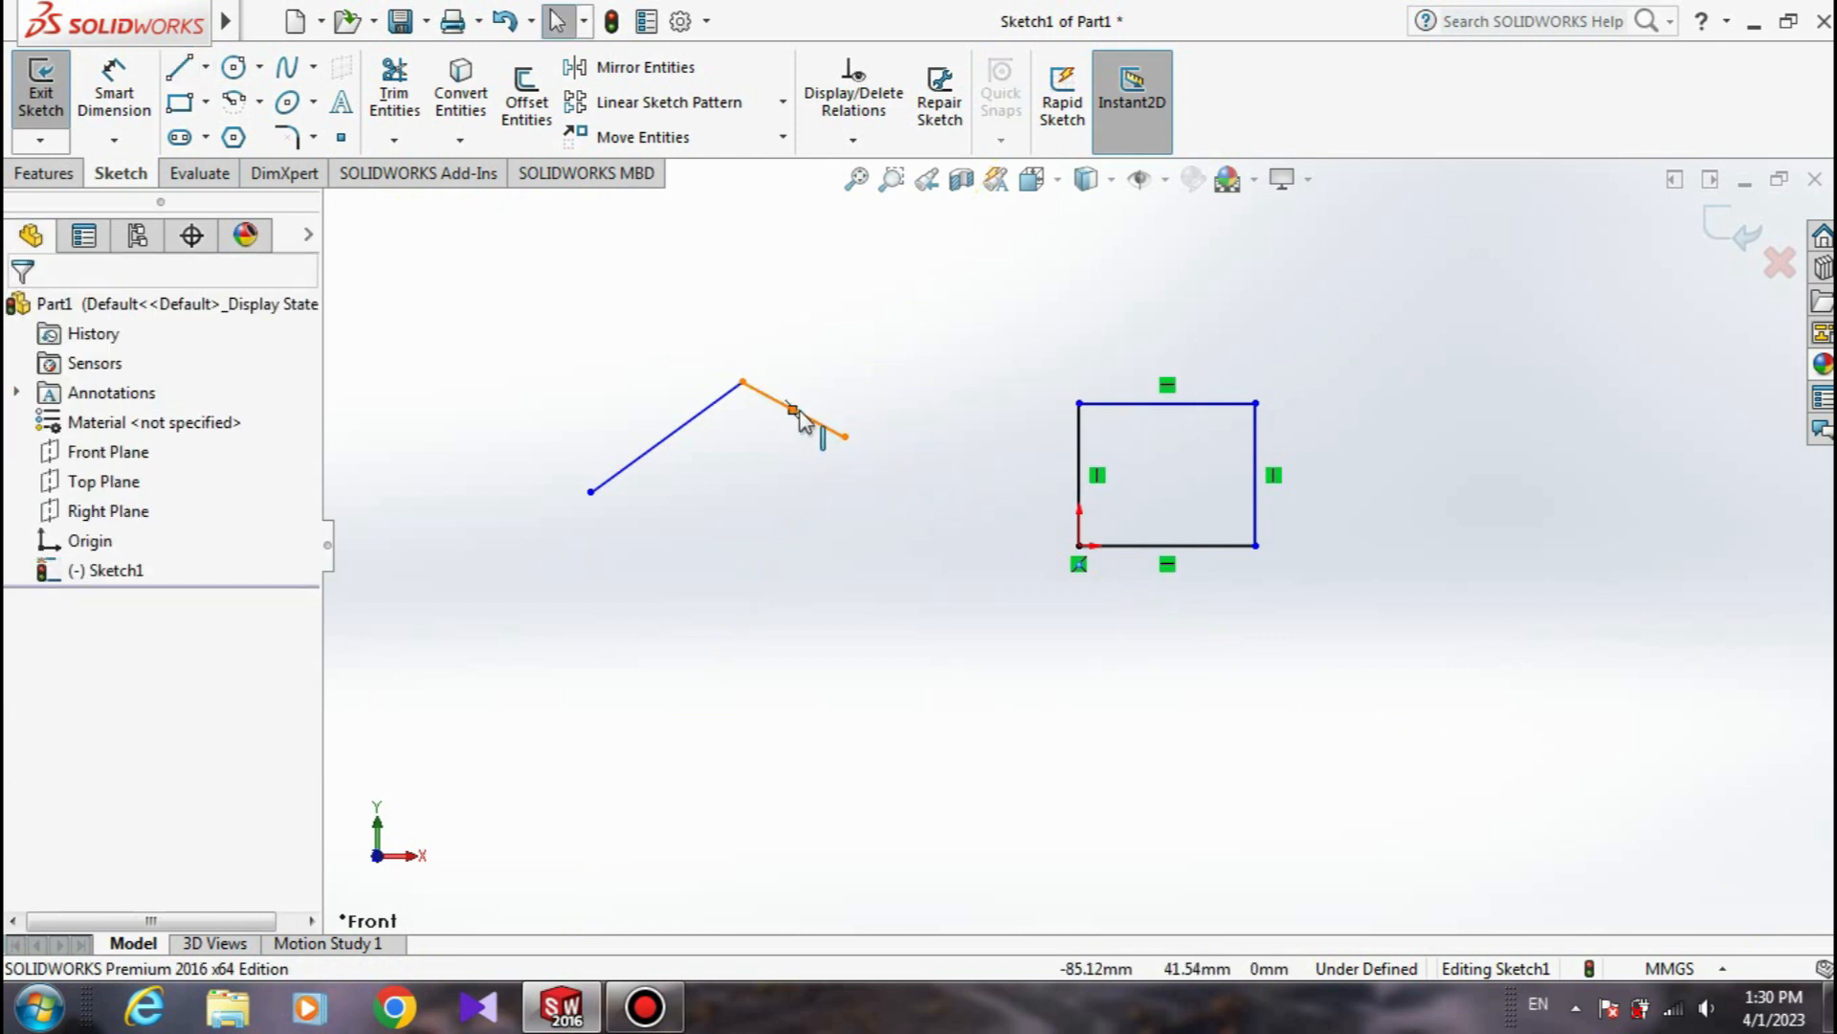
# Select both sloped lines and review the relations available for the pair, then clear the selection.
pyautogui.click(828, 431)
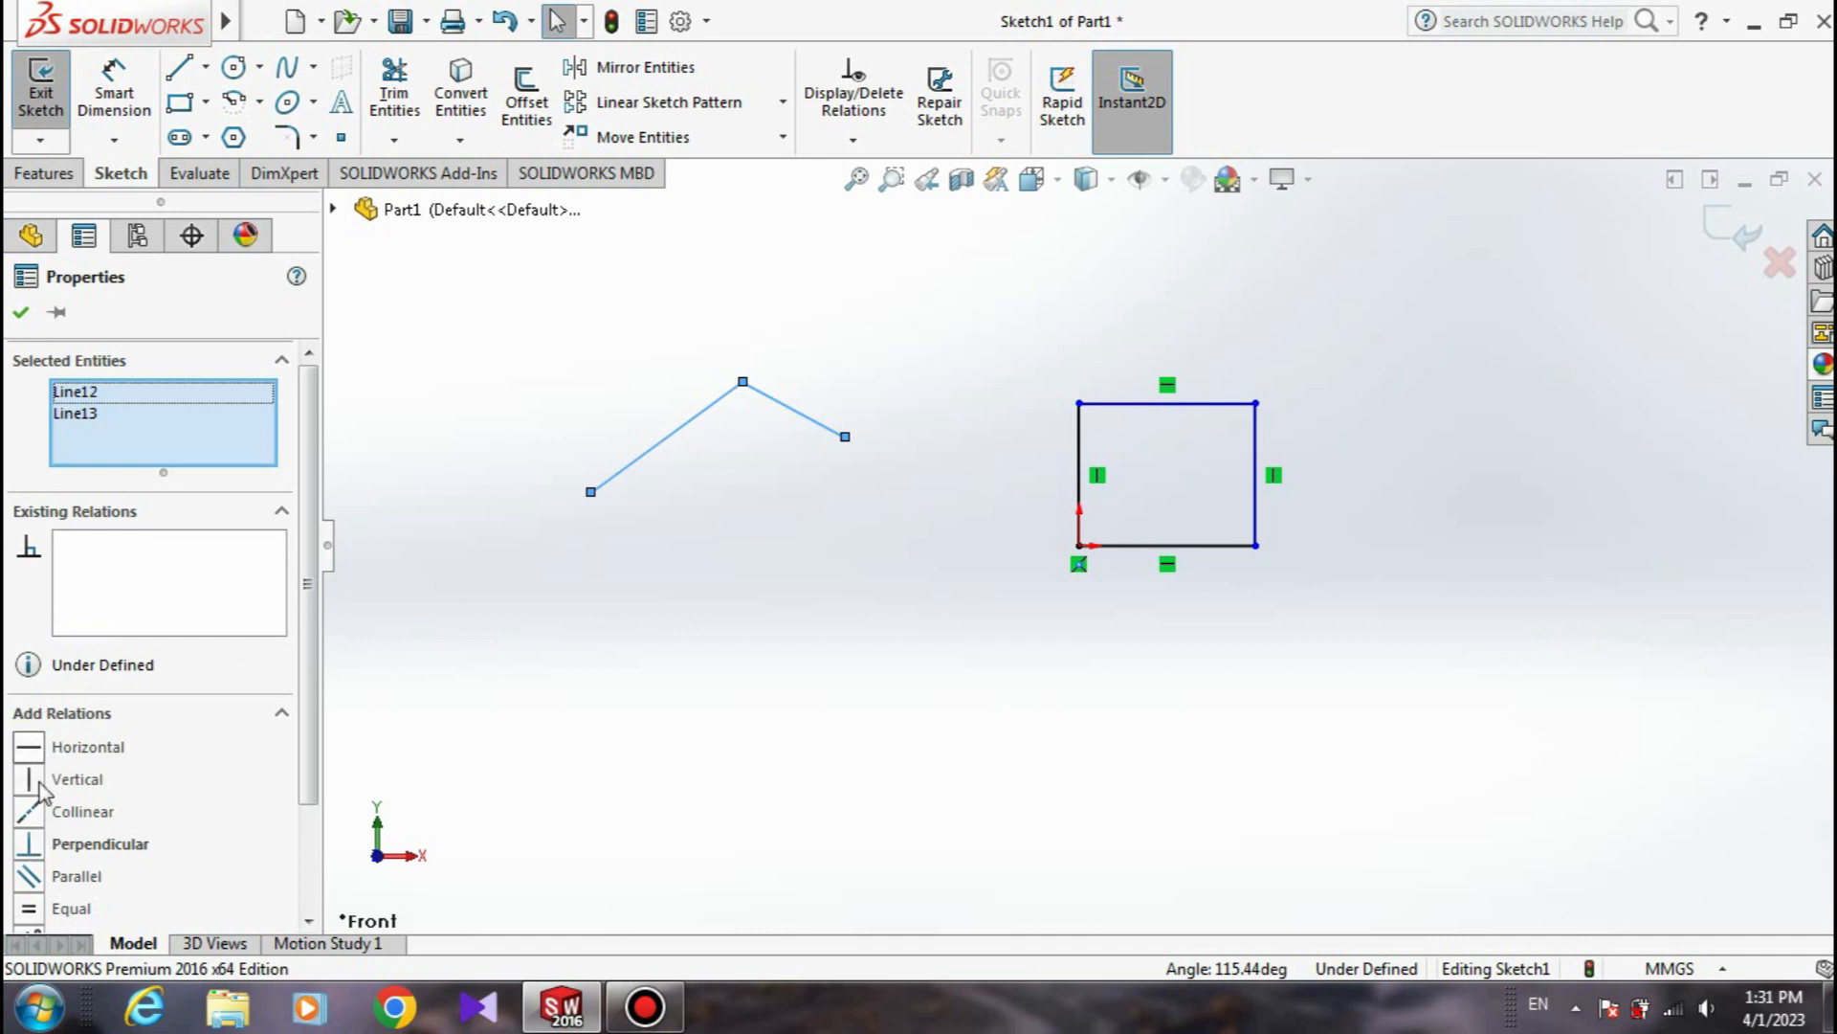
pyautogui.scroll(-2, 48, 756)
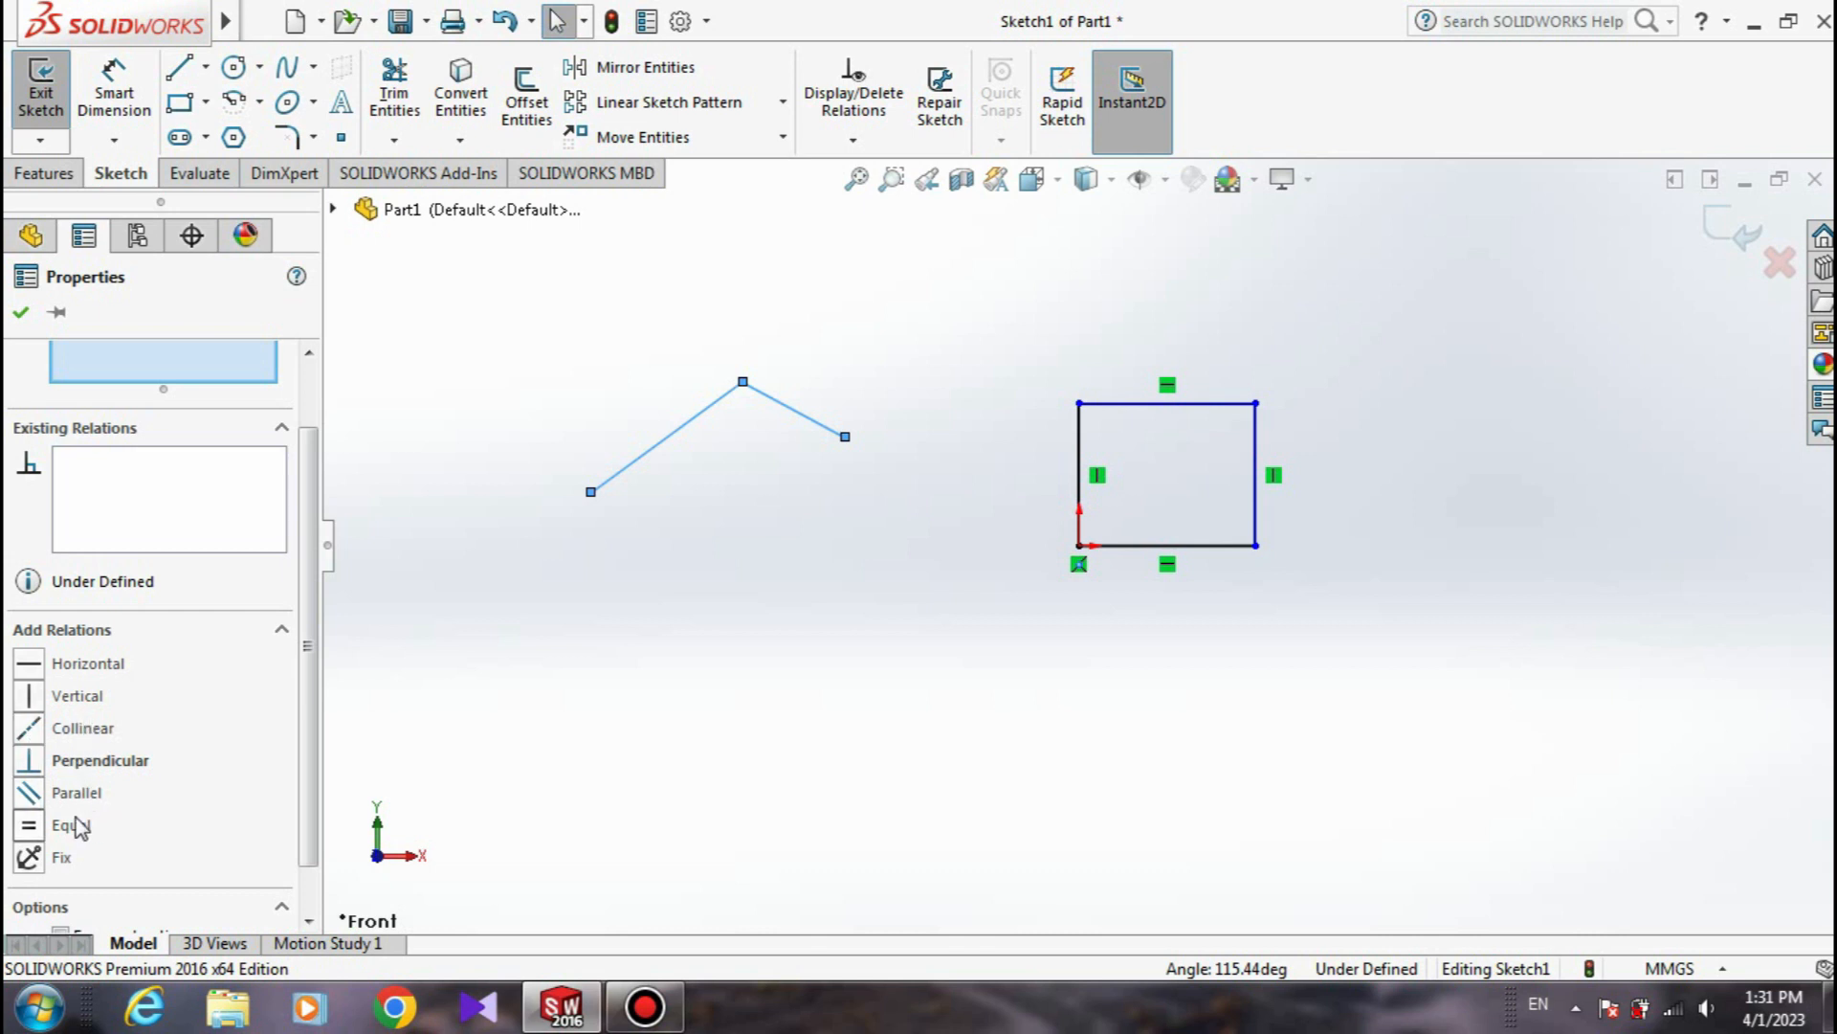
pyautogui.click(467, 676)
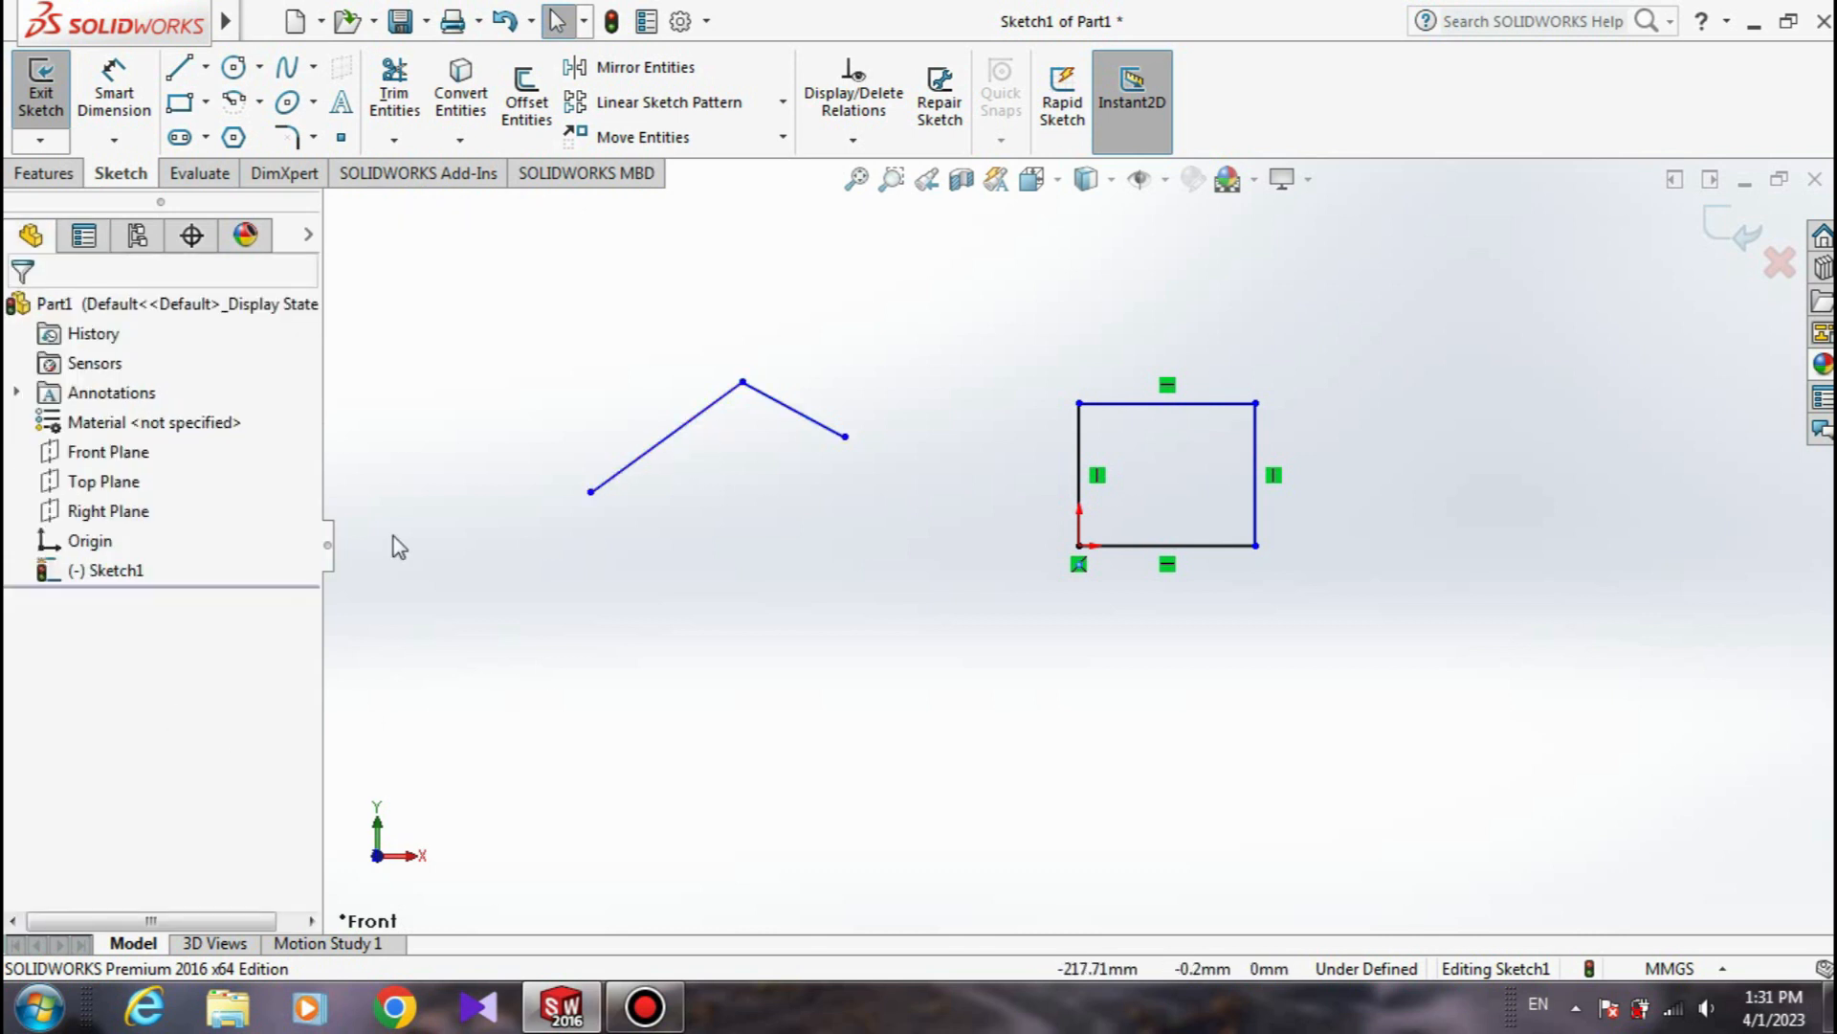
# Apply a Vertical relation to the longer sloped line of the open chain.
pyautogui.click(682, 431)
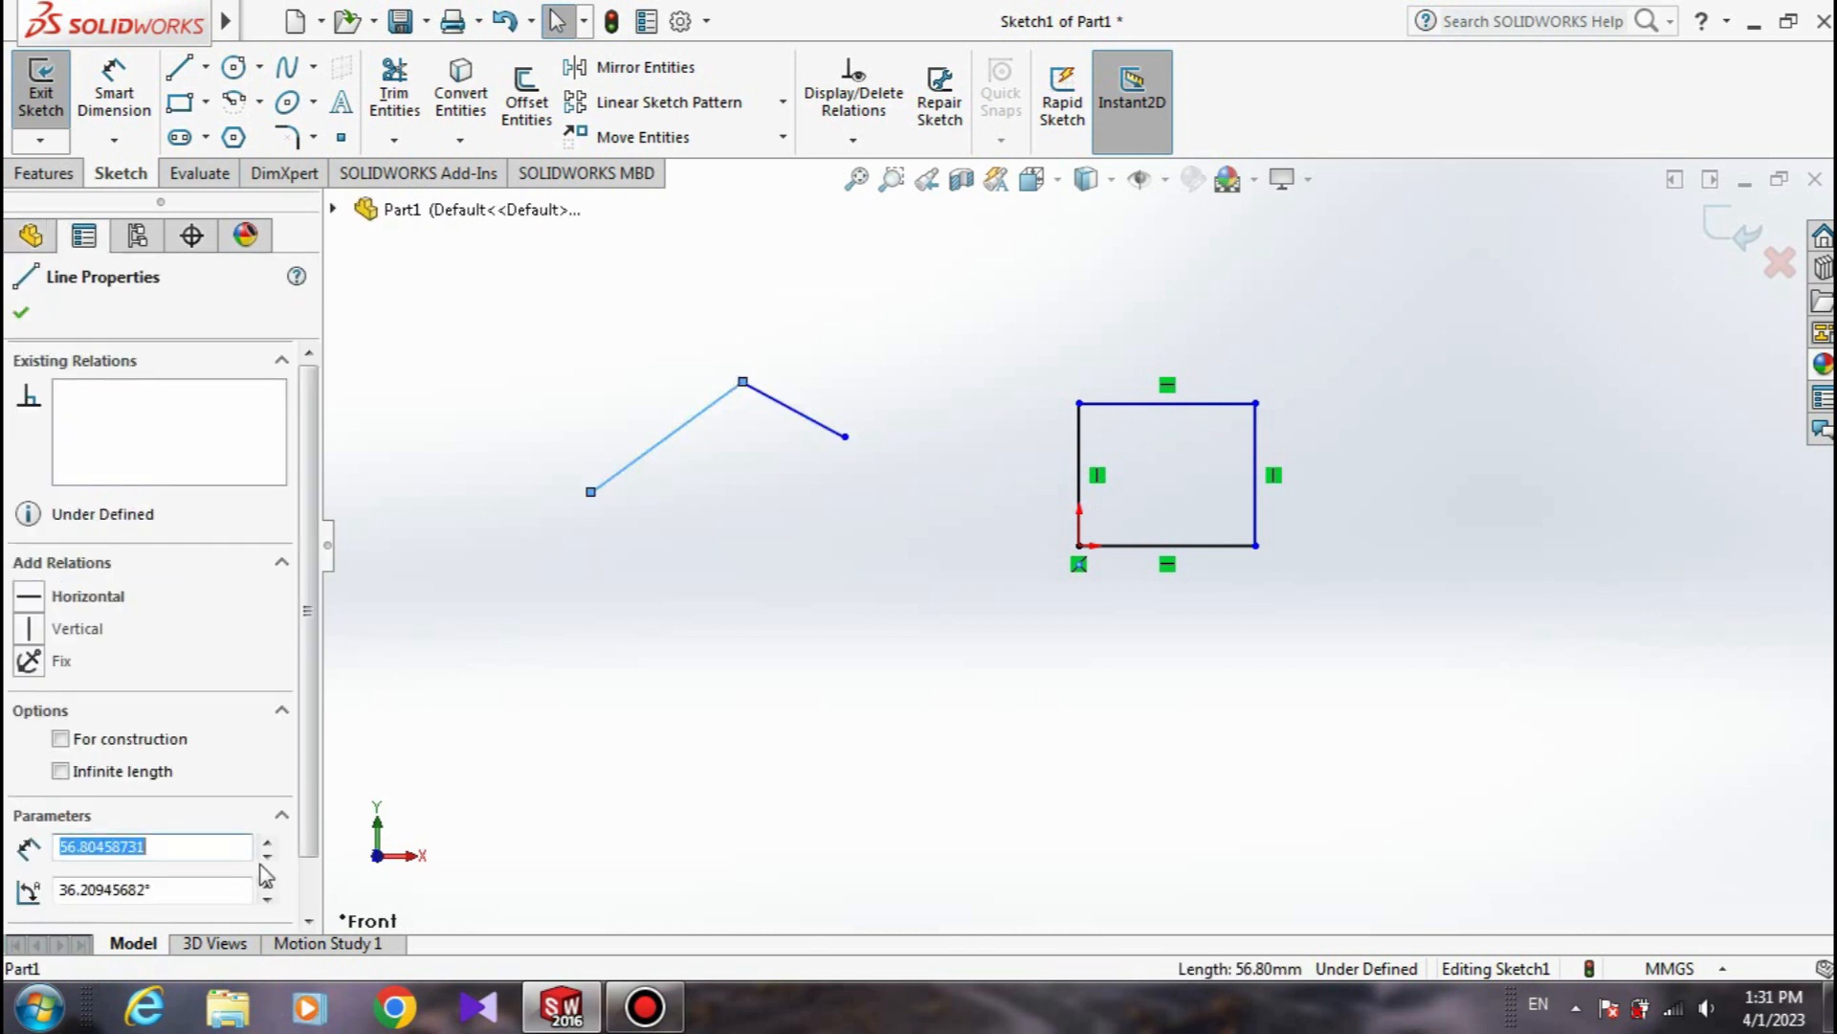
pyautogui.click(30, 630)
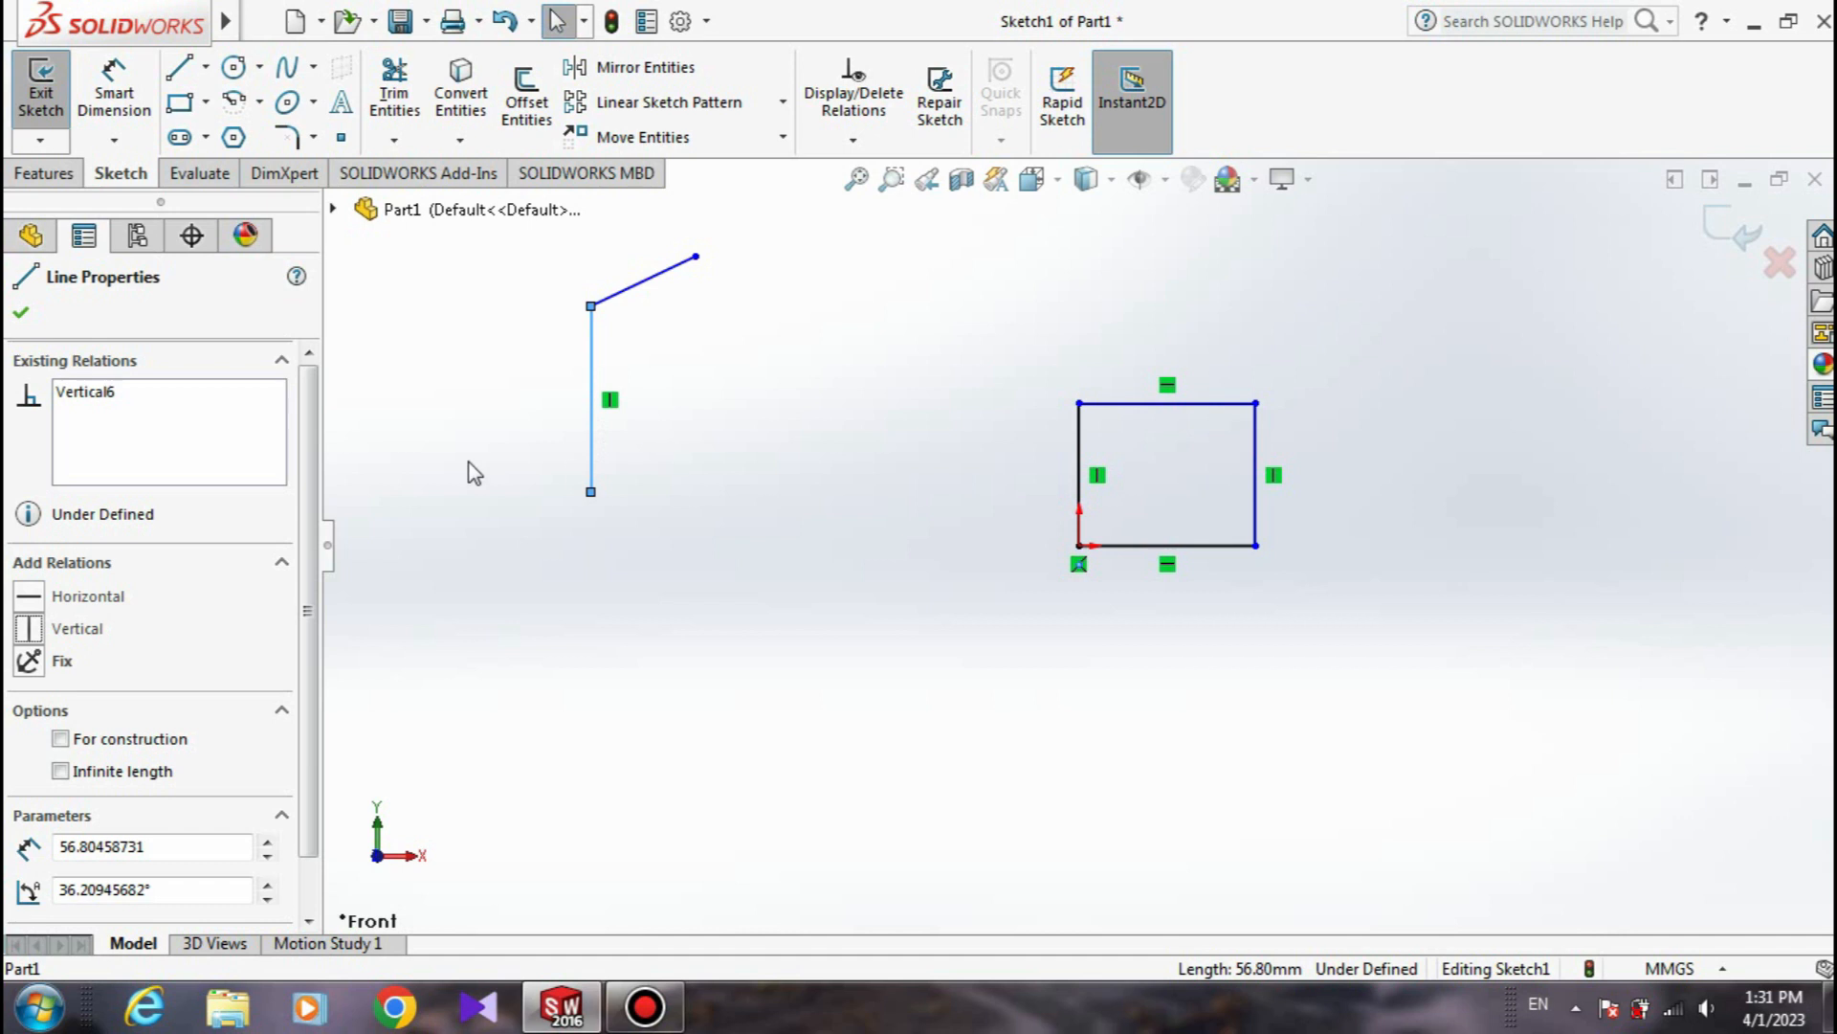
pyautogui.click(685, 357)
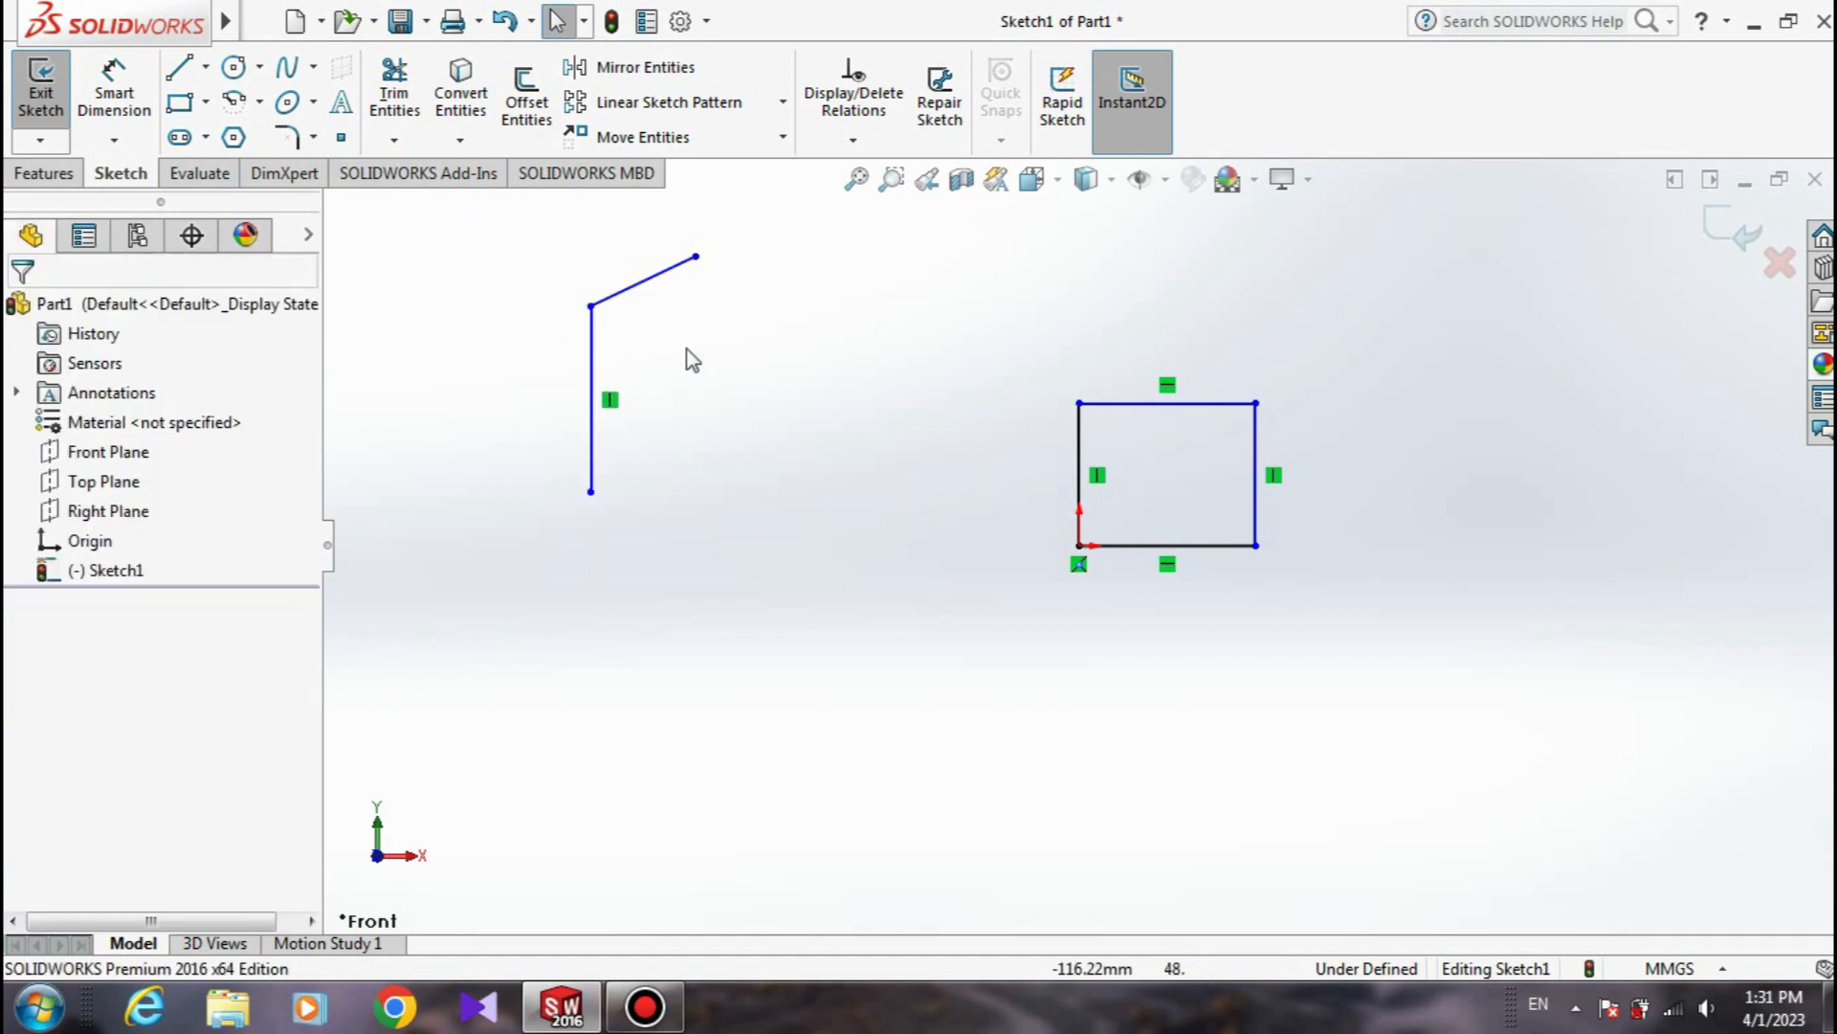
# Apply a Horizontal relation to the shorter sloped line at the top of the open chain.
pyautogui.click(653, 270)
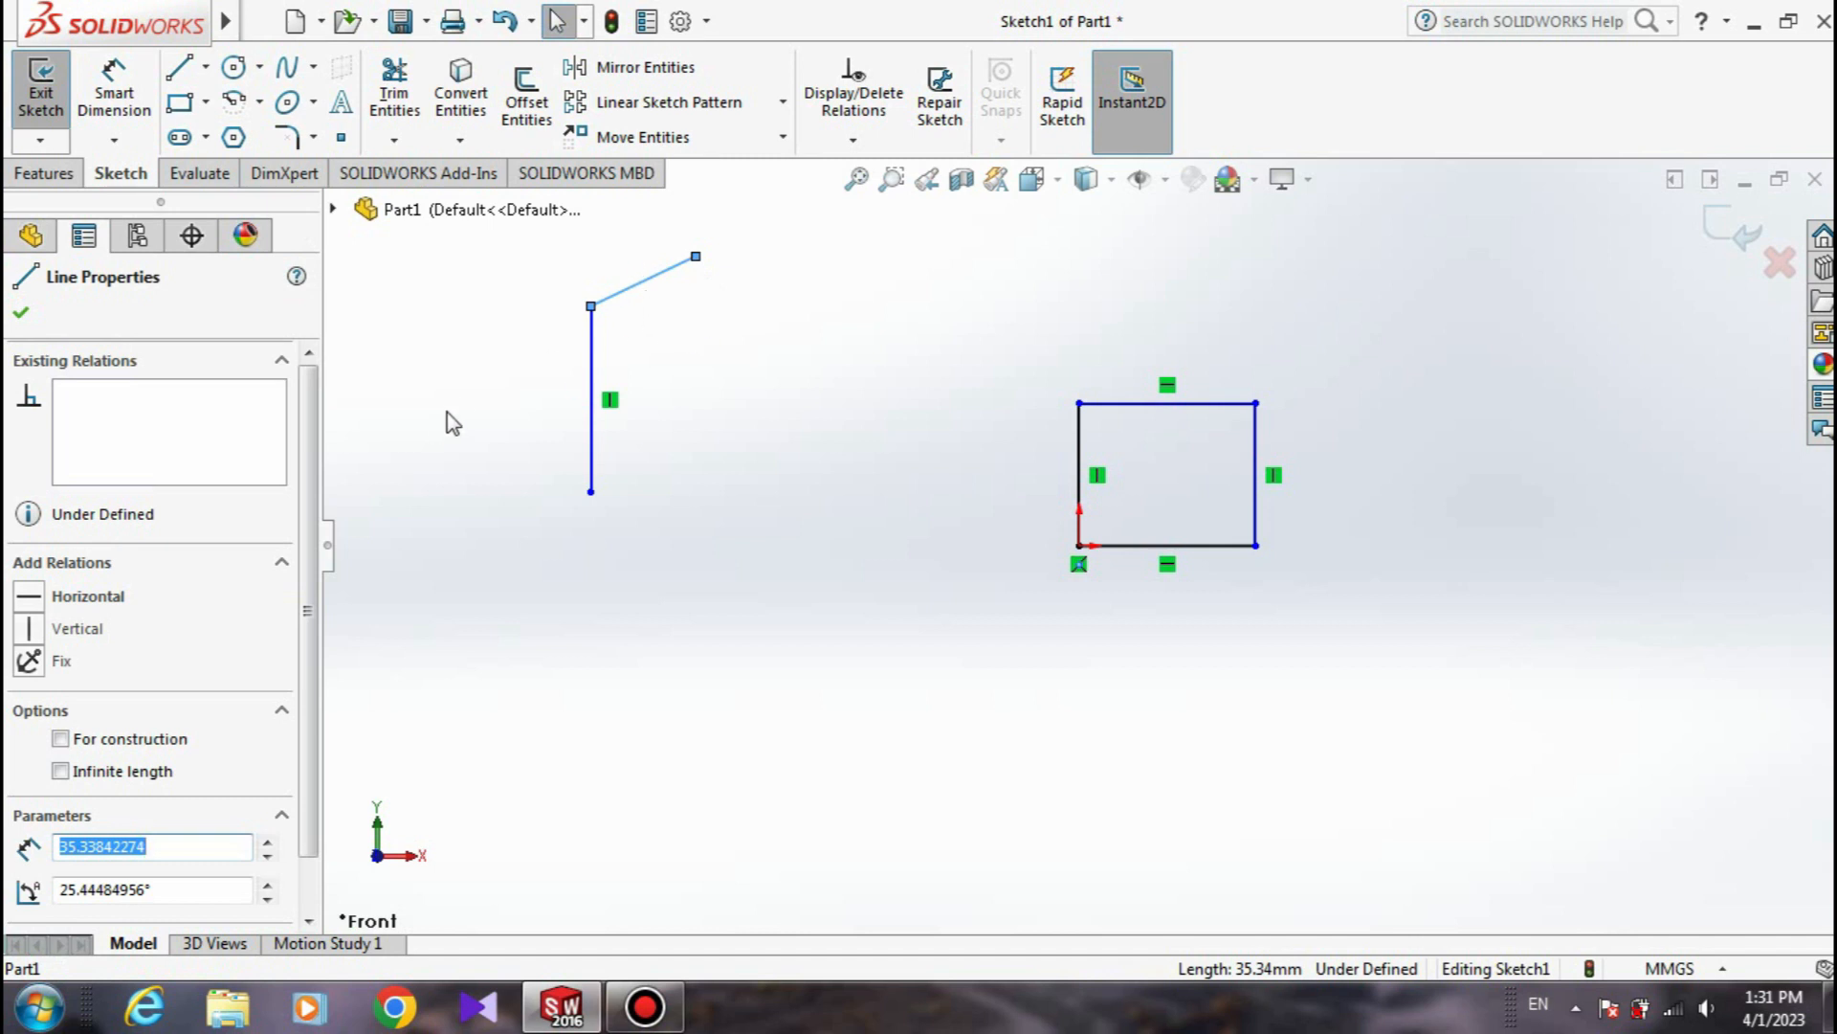
pyautogui.click(592, 422)
pyautogui.click(701, 405)
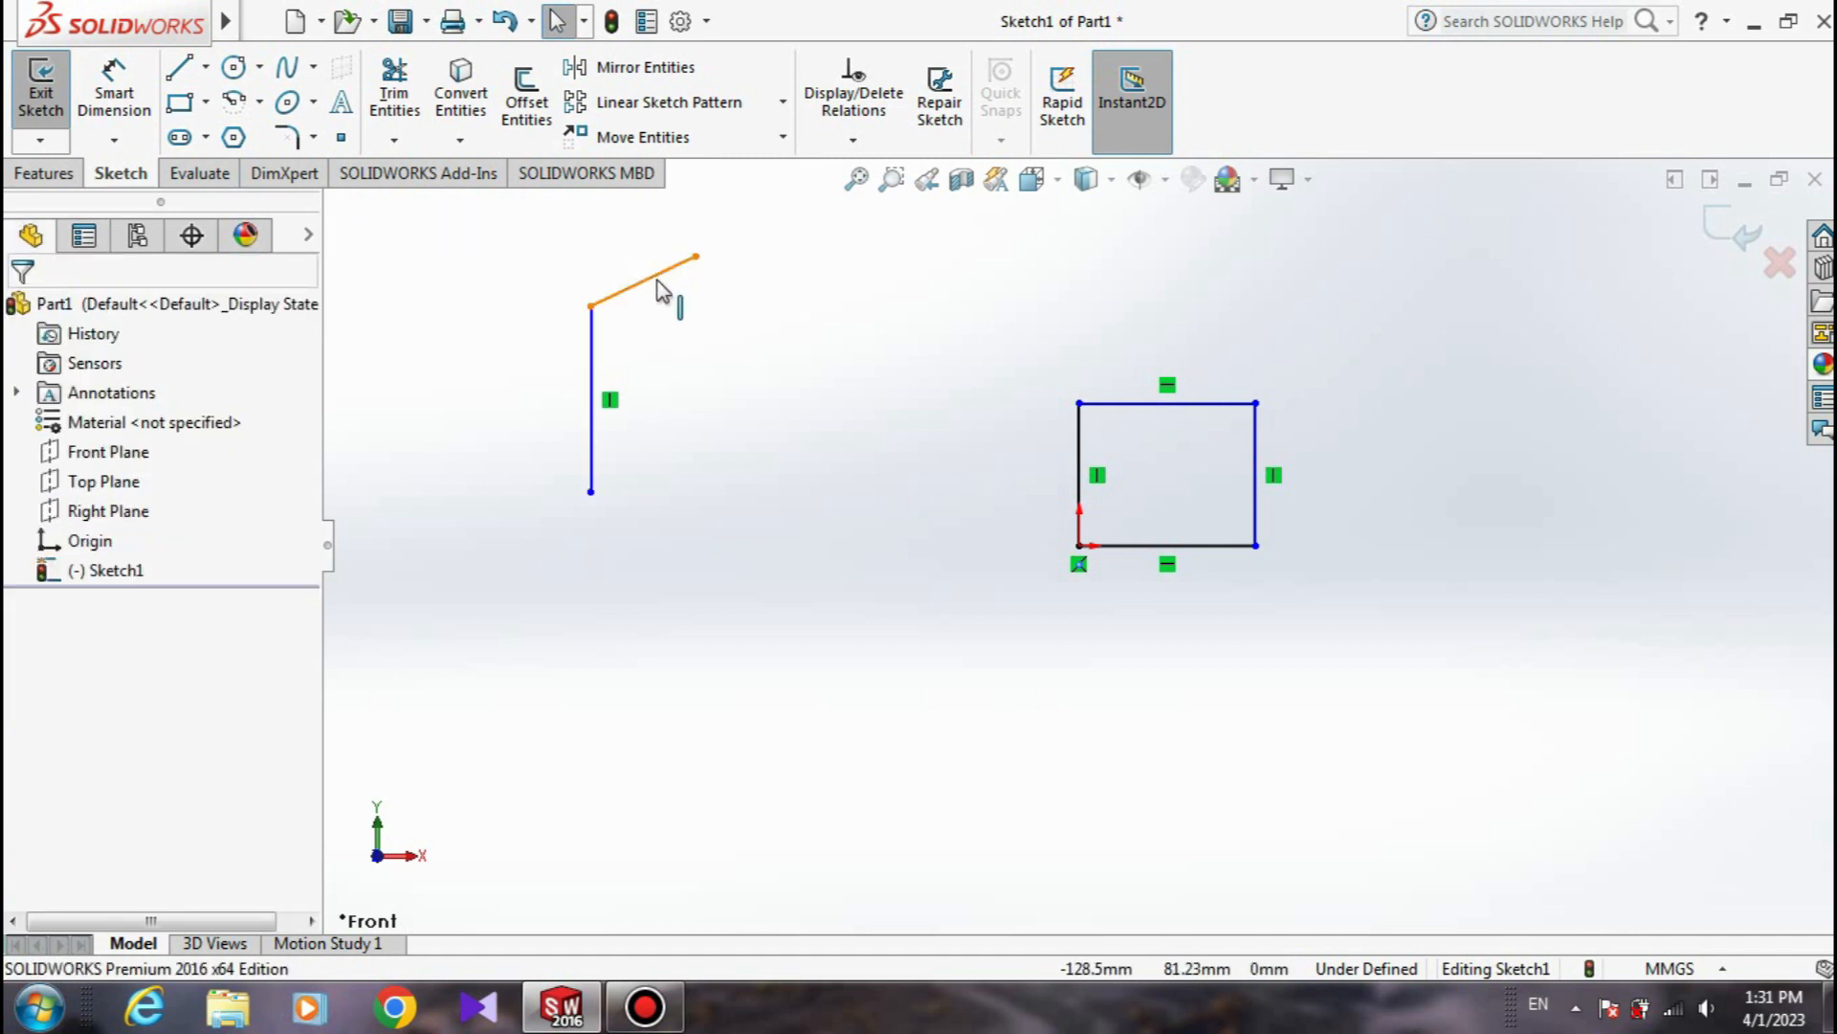
pyautogui.click(659, 291)
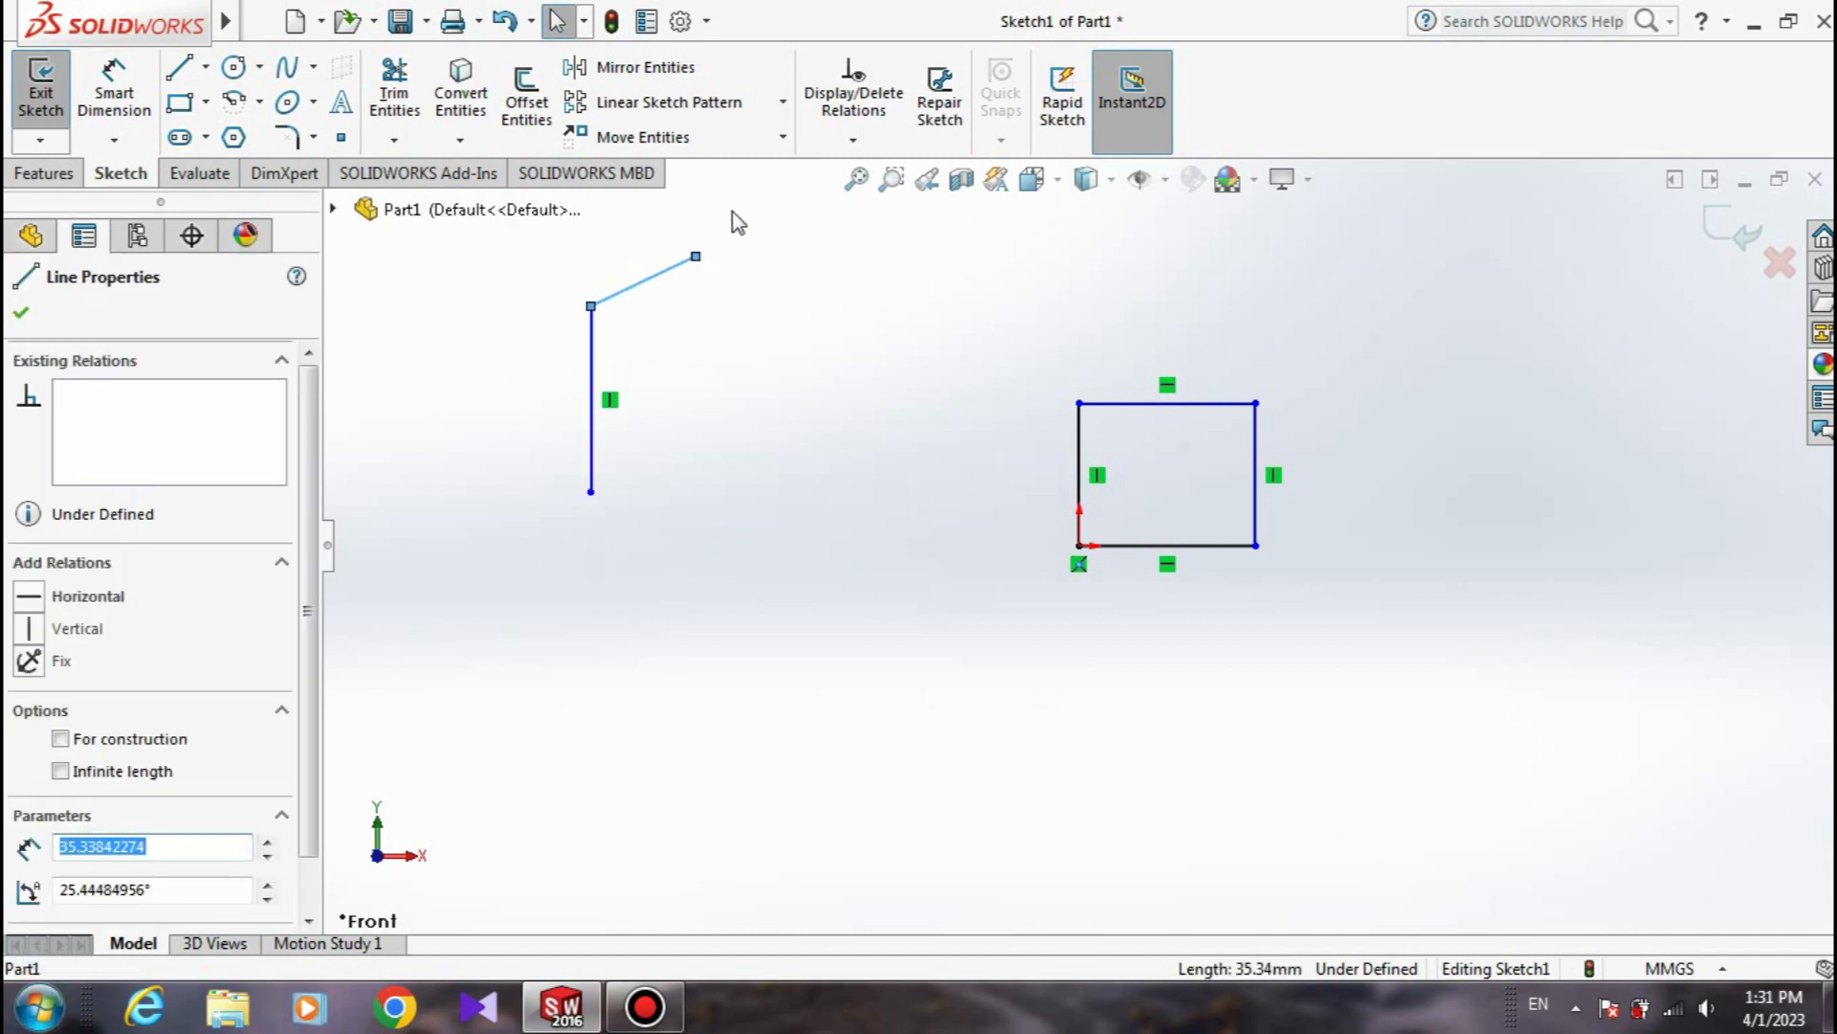
pyautogui.click(46, 603)
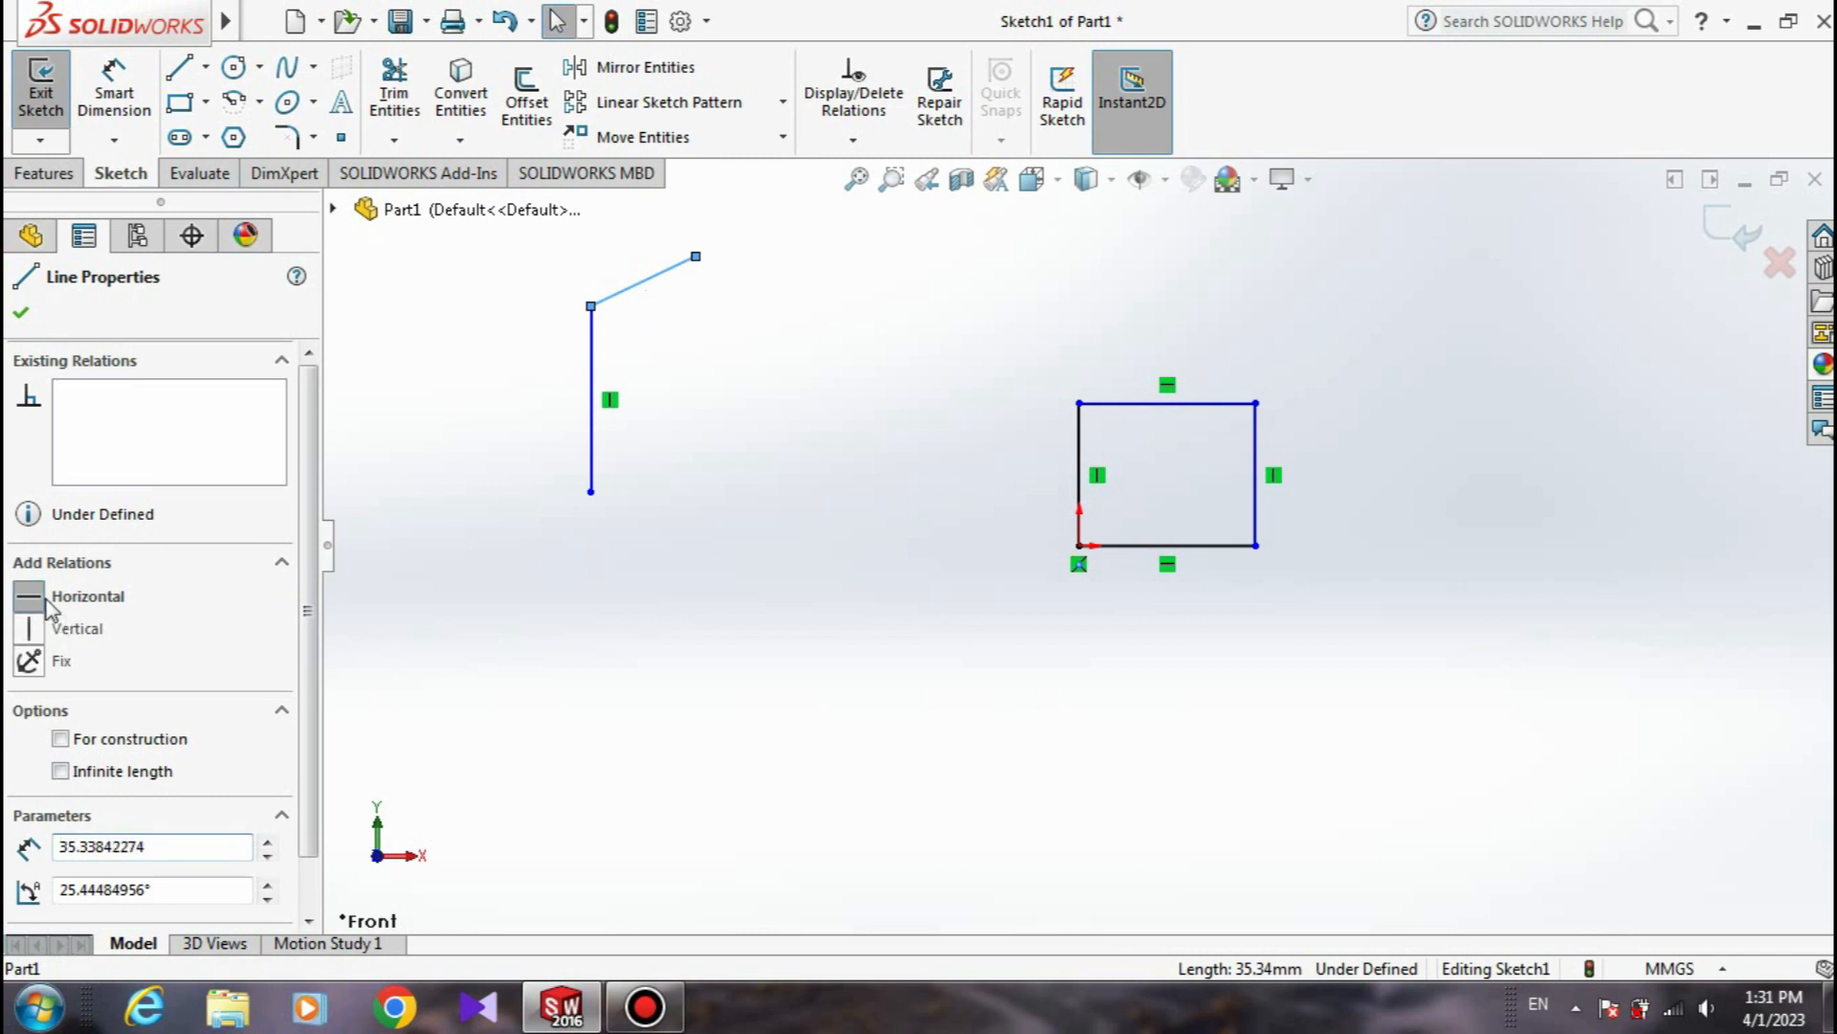
pyautogui.click(749, 518)
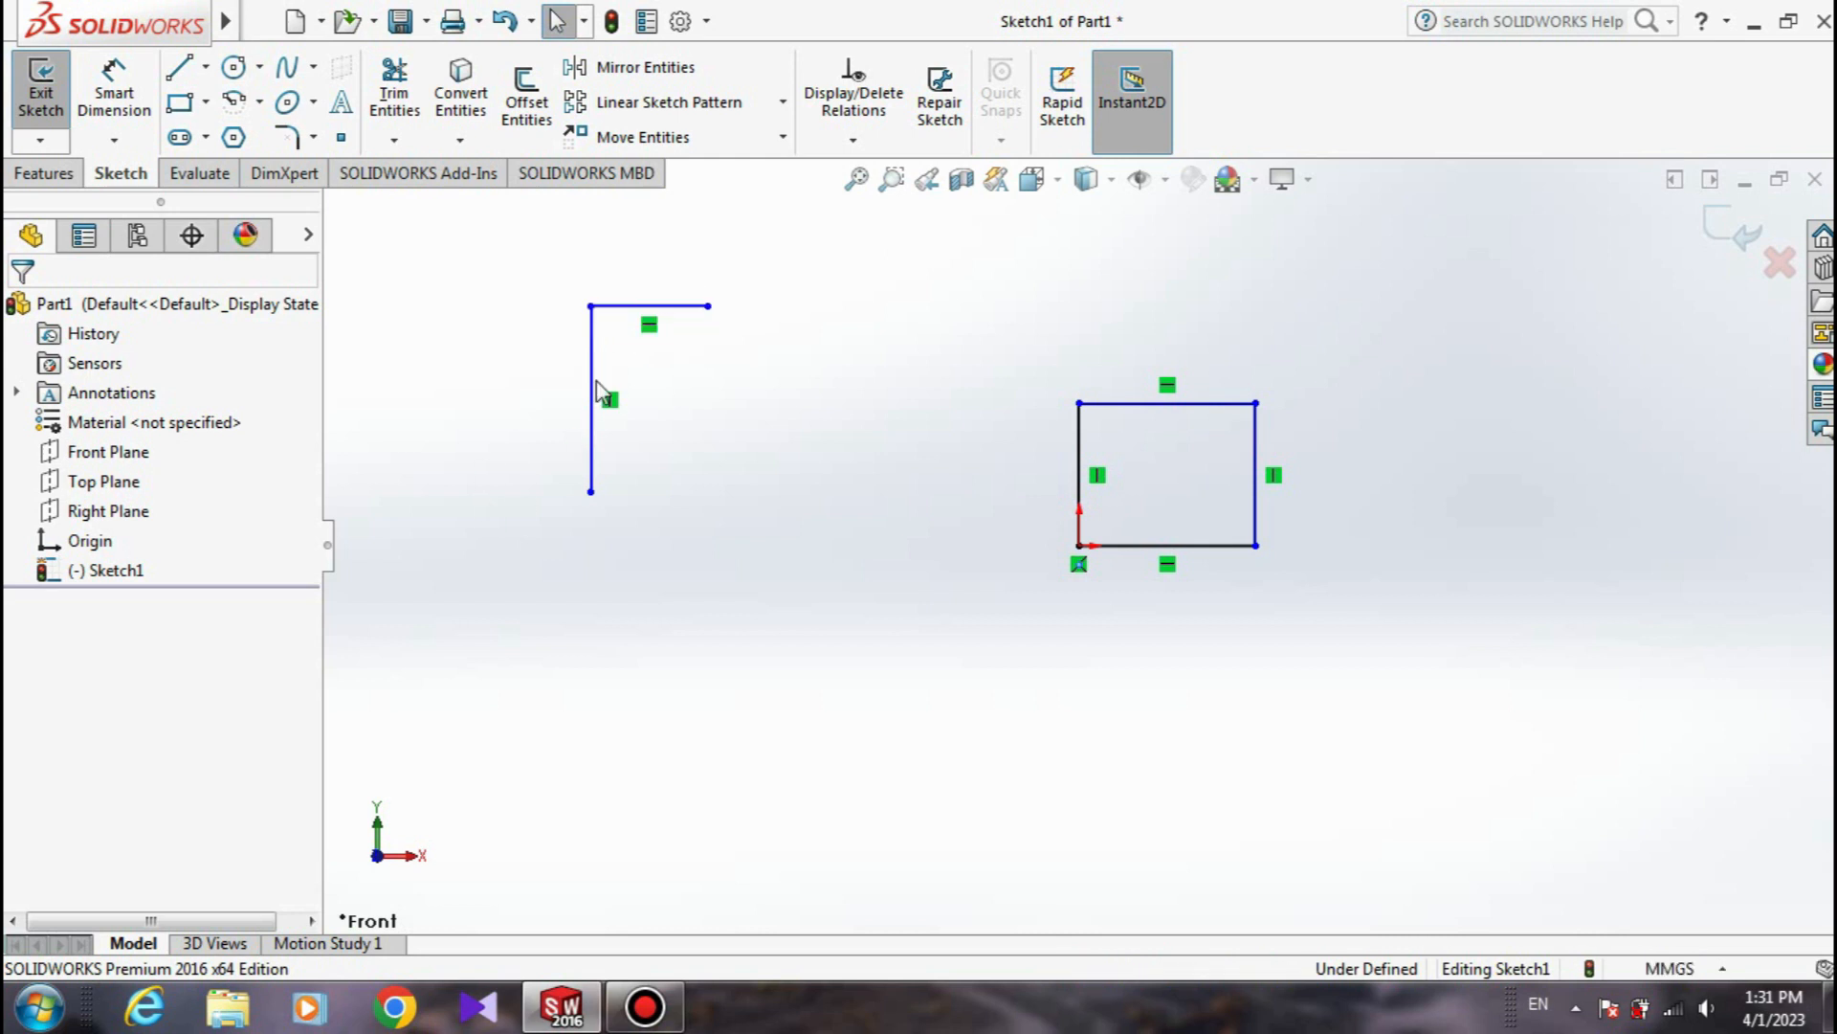
# Delete the open chain's short horizontal line and undo the deletion, leaving nothing selected.
pyautogui.click(680, 308)
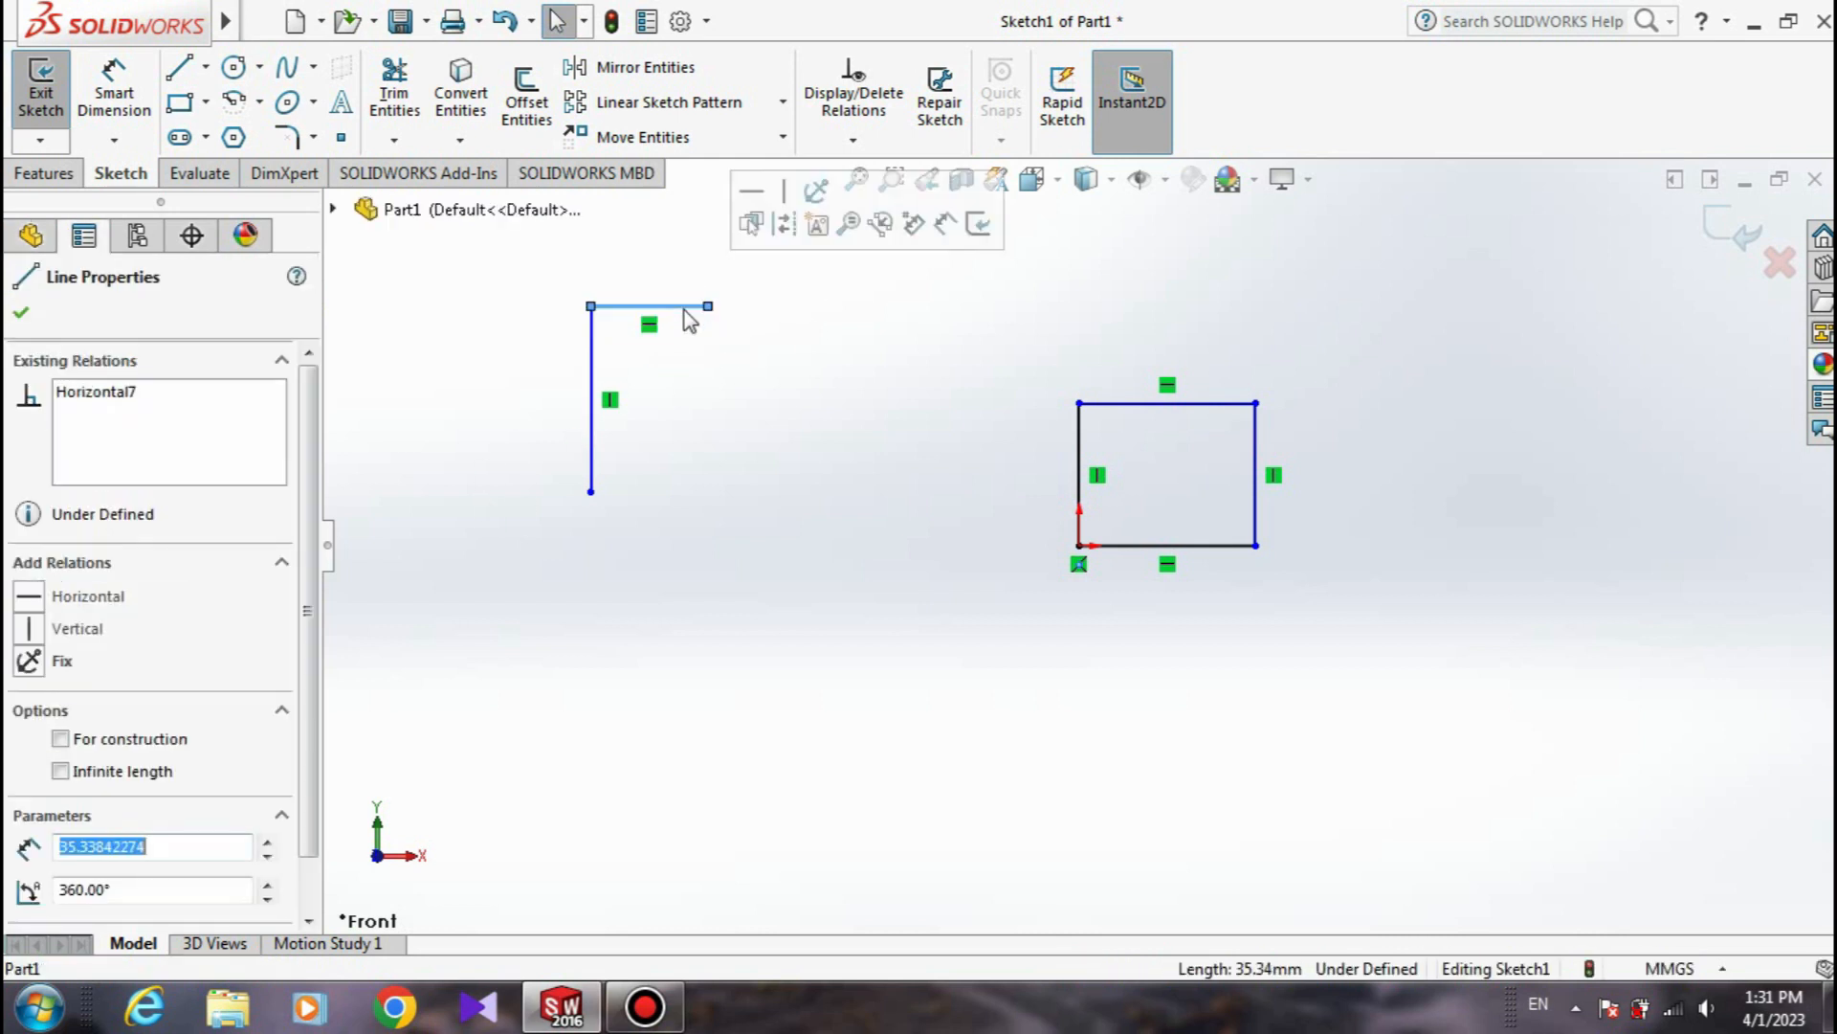
pyautogui.press('Delete')
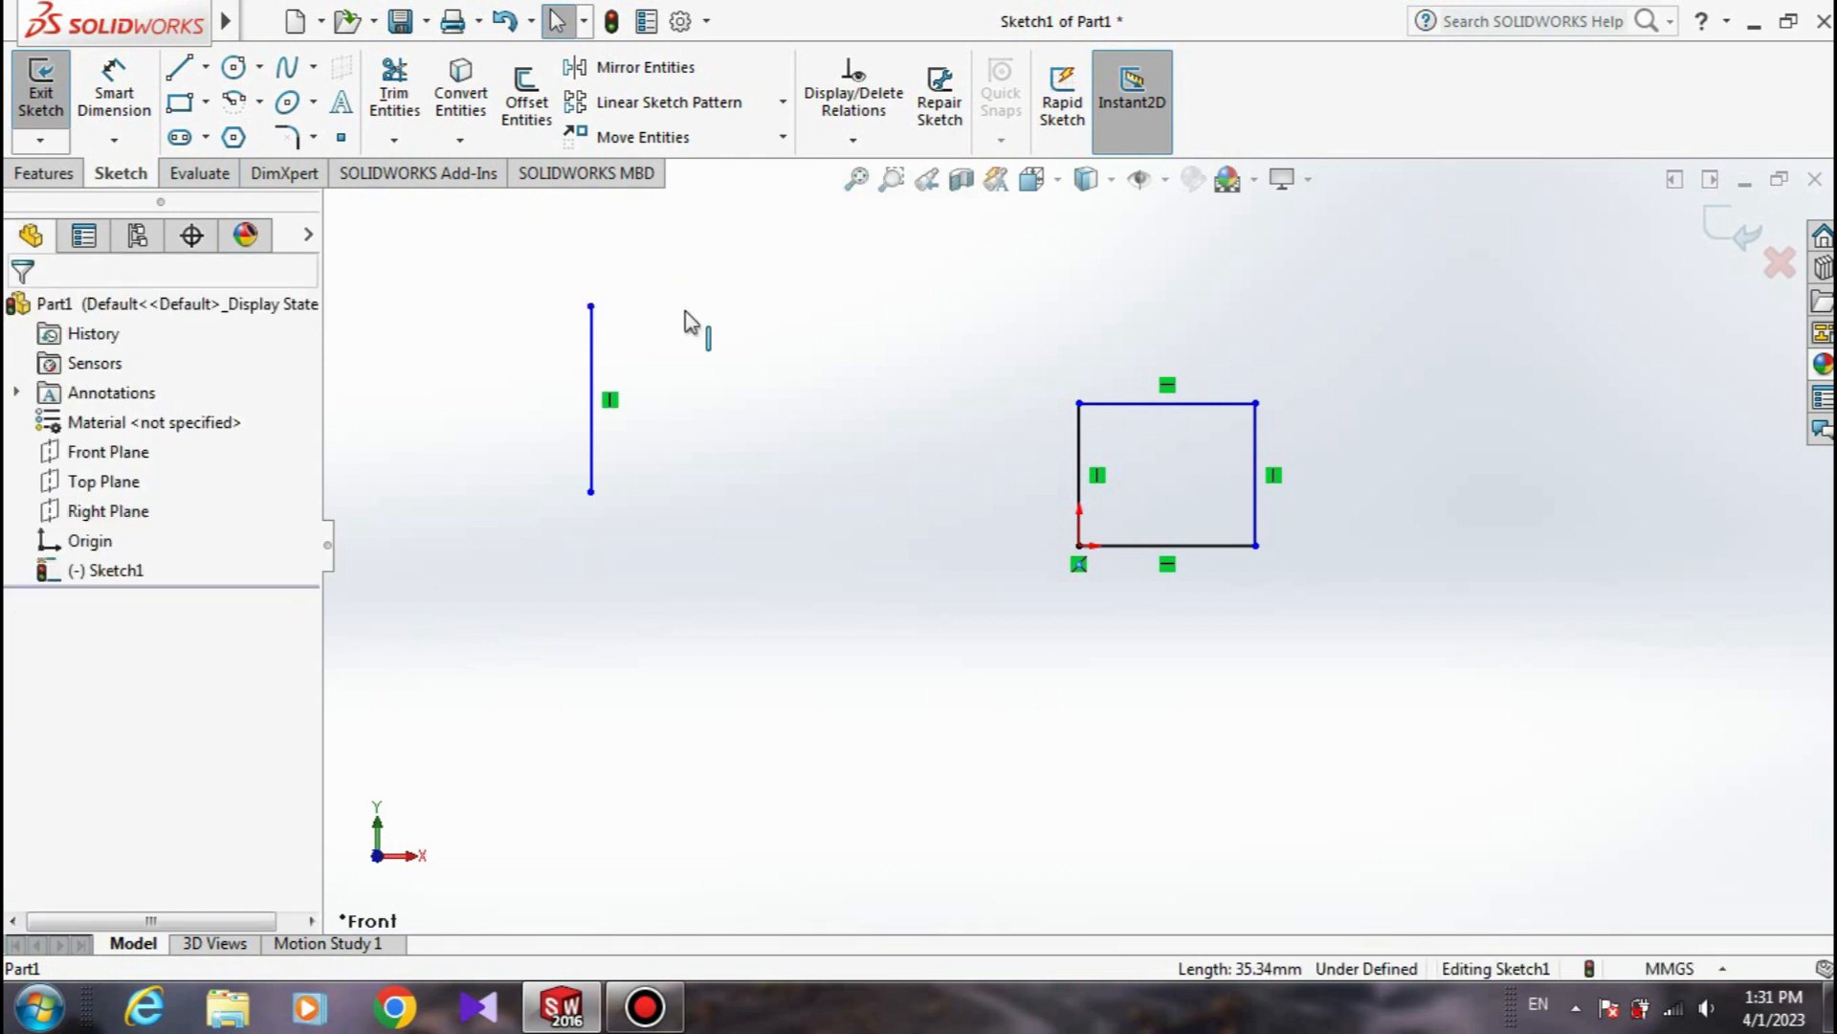
pyautogui.hotkey('ctrl', 'z')
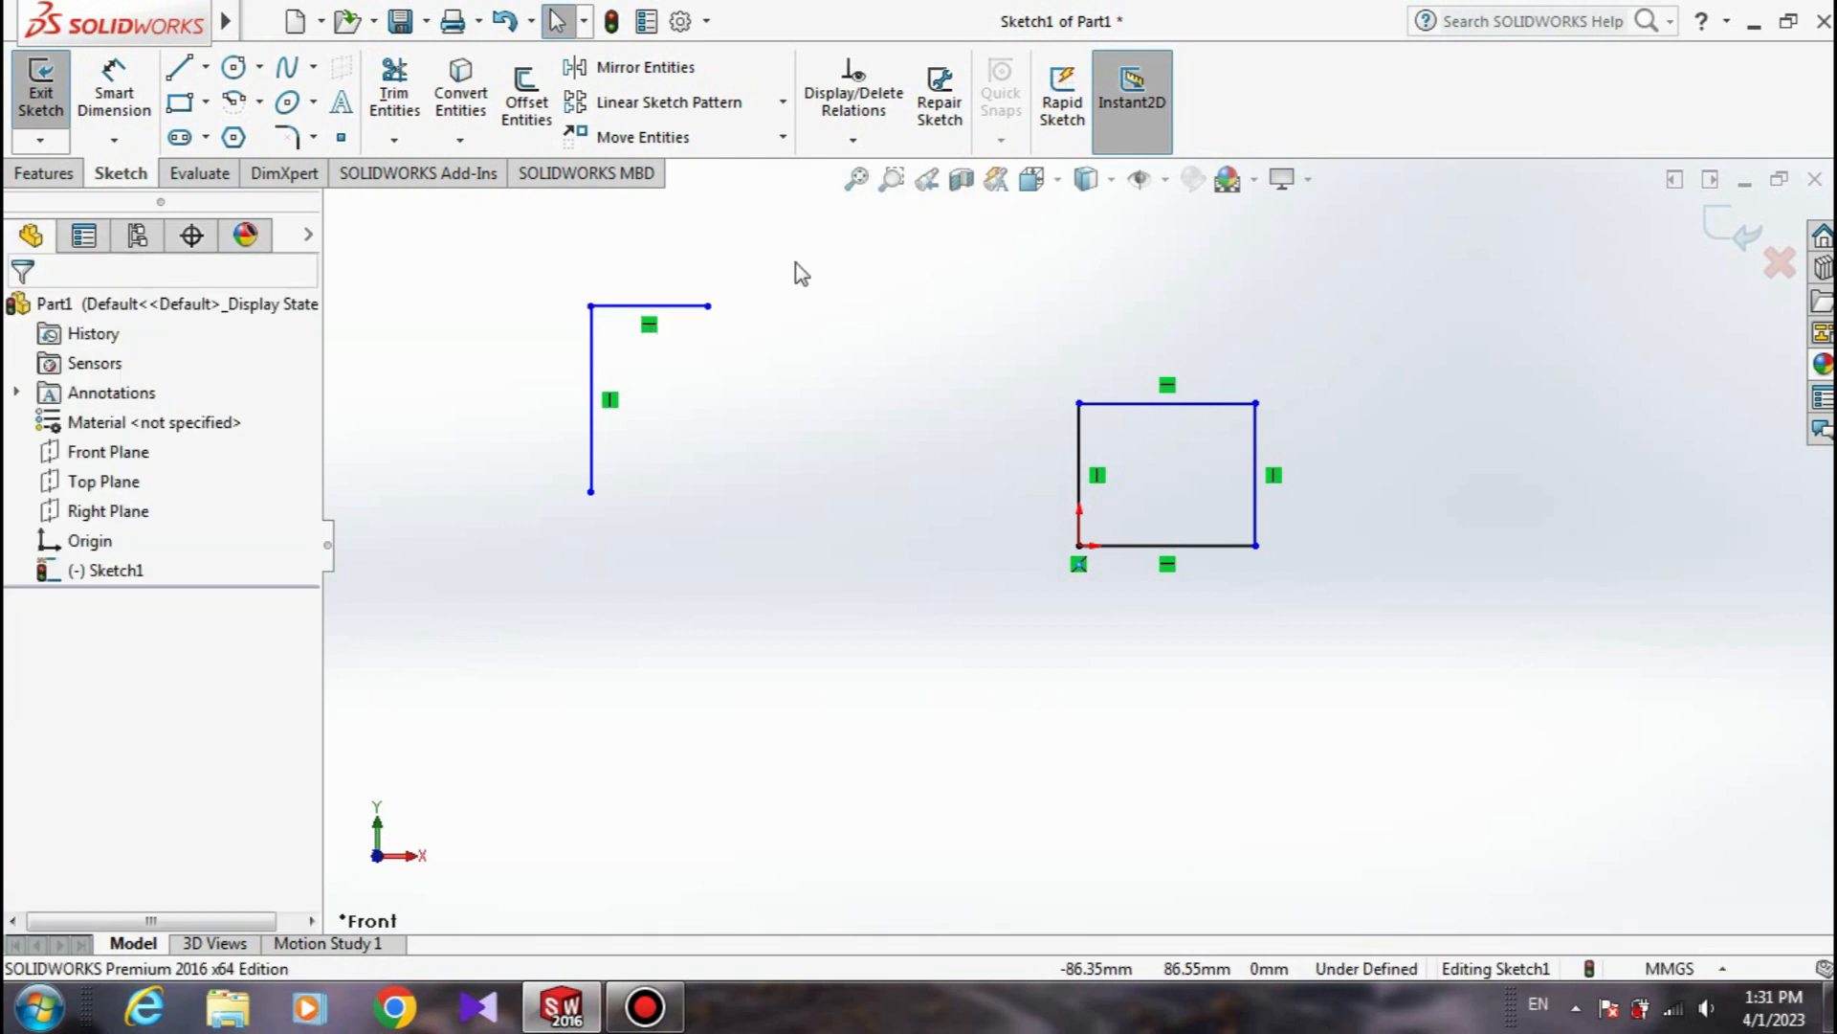
pyautogui.moveTo(818, 238); pyautogui.dragTo(477, 563)
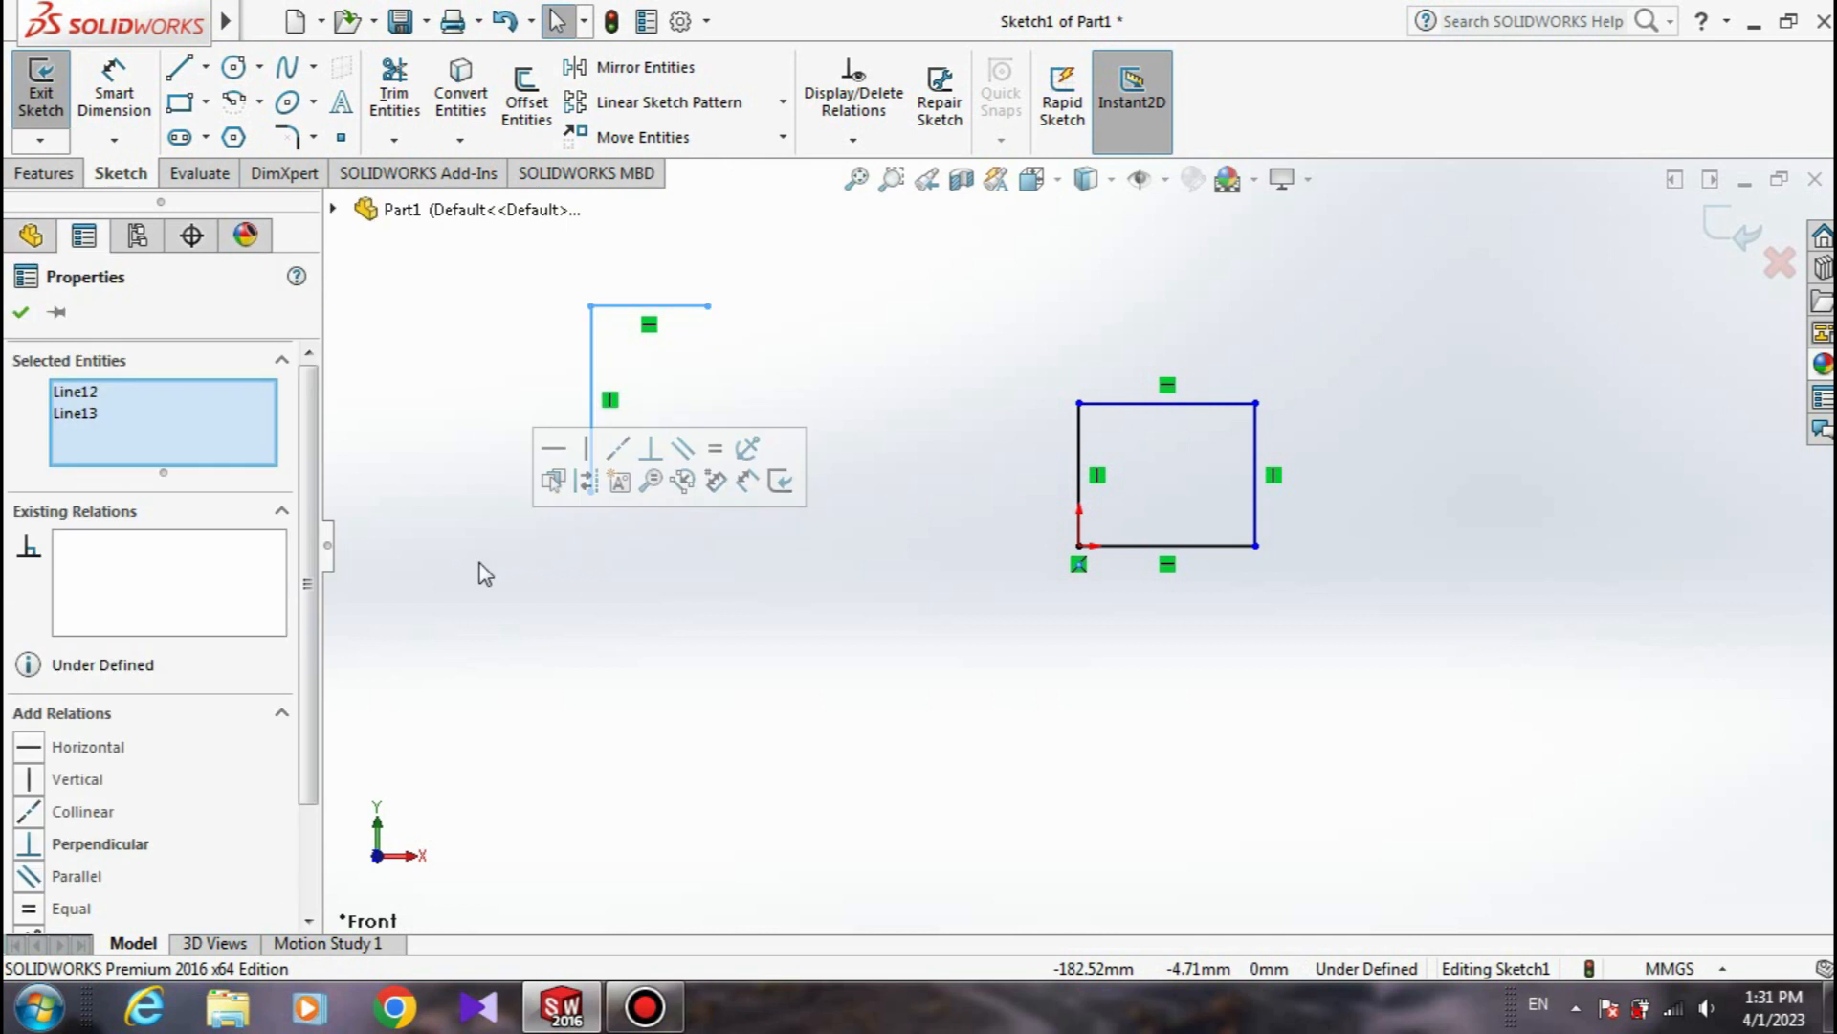
pyautogui.click(790, 335)
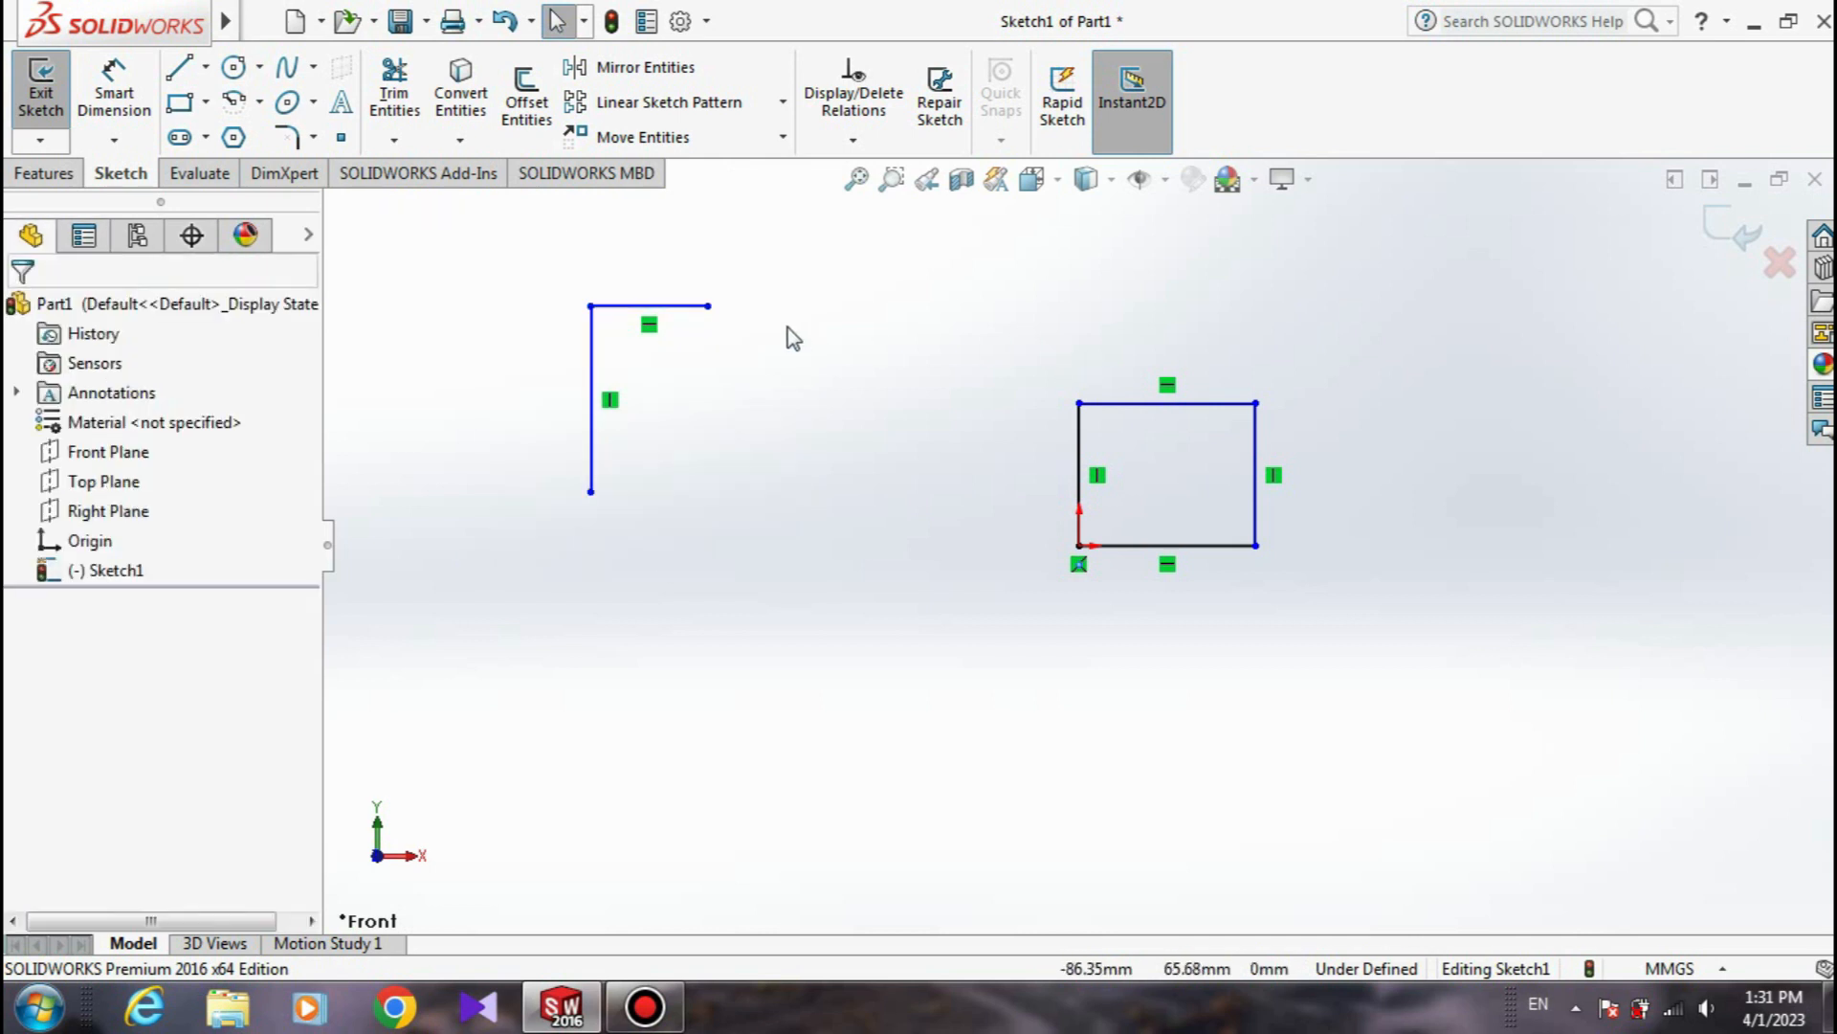
# Delete the open chain's vertical line and short horizontal line together, leaving only the rectangle in the sketch.
pyautogui.click(670, 307)
pyautogui.keyDown('ctrl'); pyautogui.click(601, 360); pyautogui.keyUp('ctrl')
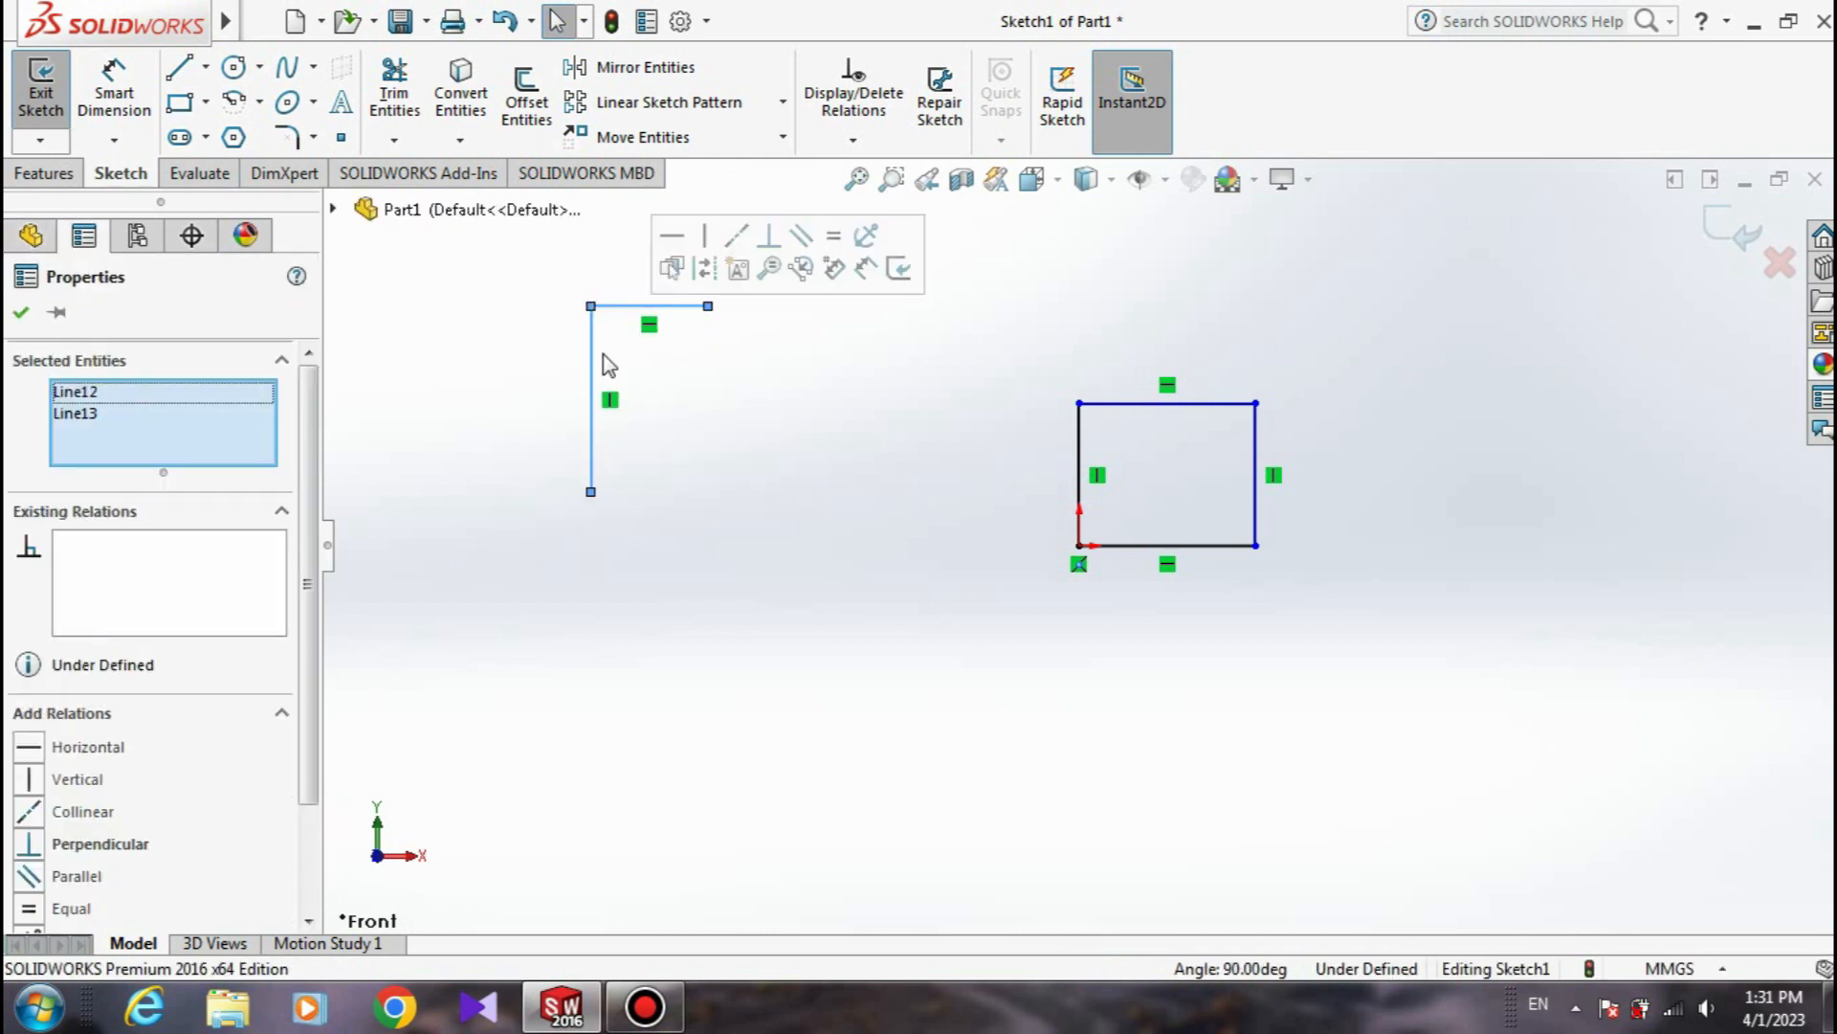
pyautogui.press('Delete')
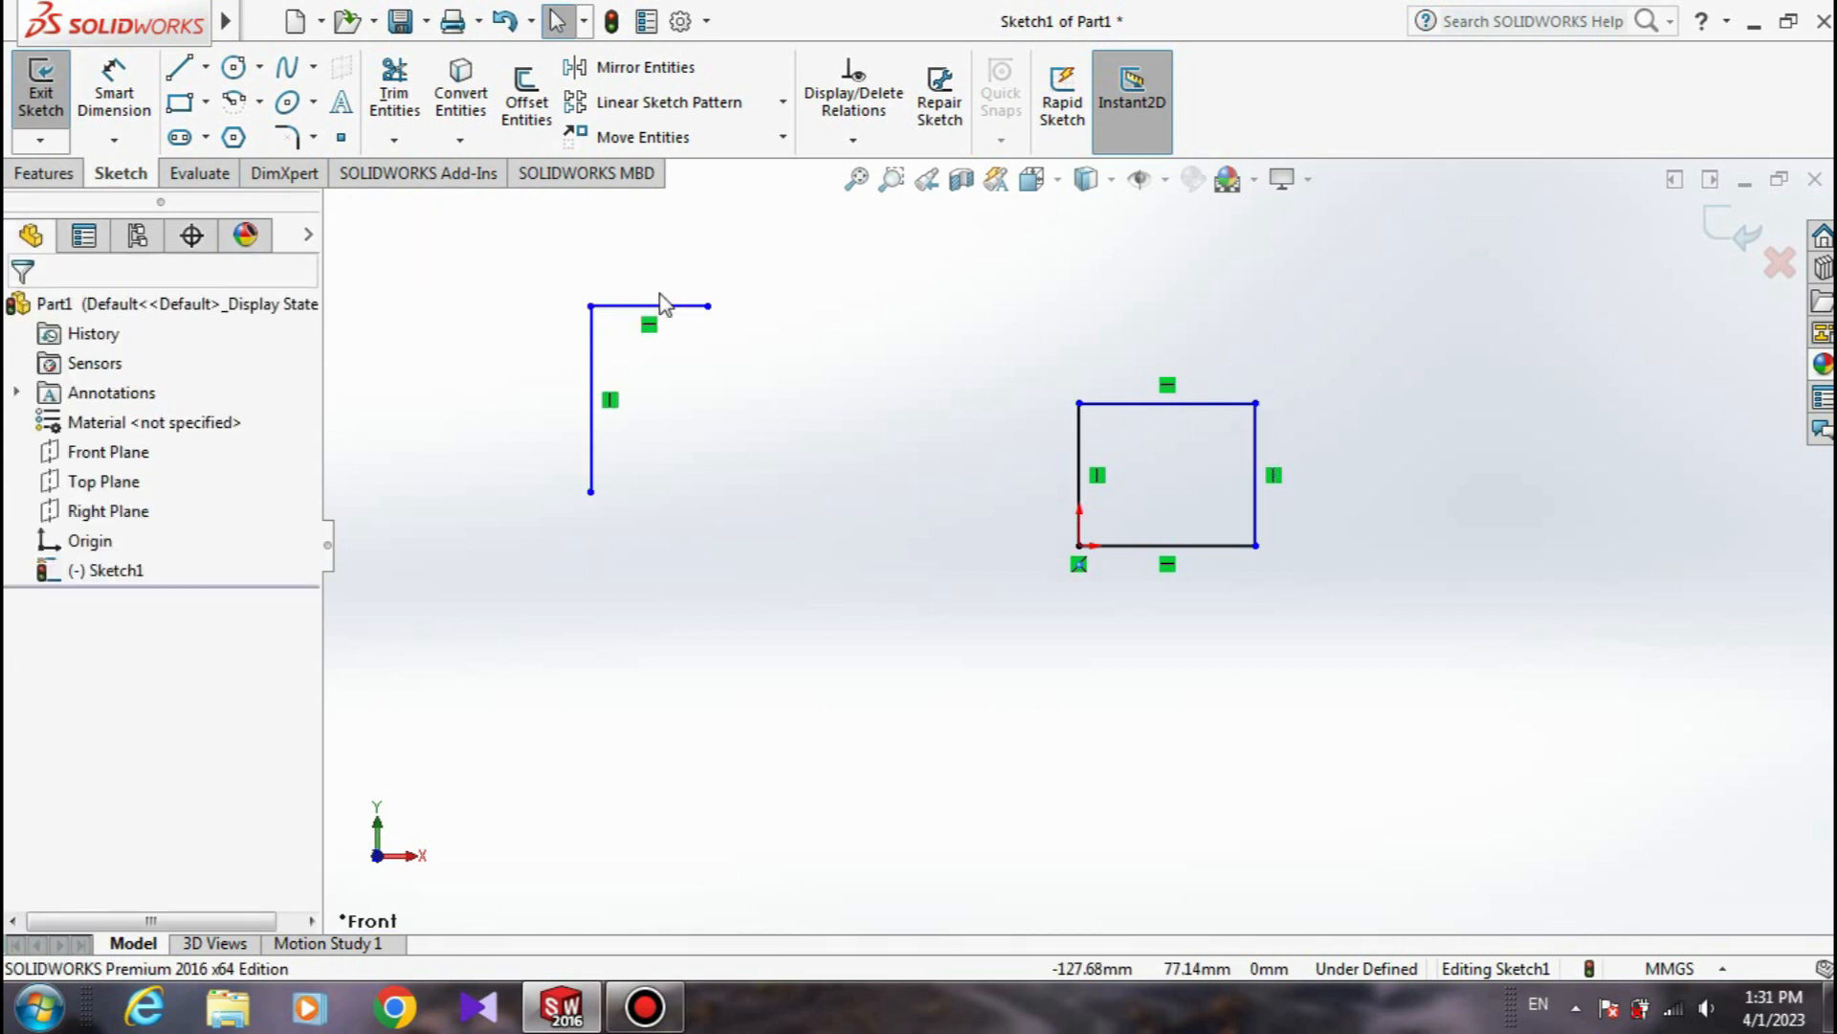
pyautogui.click(660, 307)
pyautogui.keyDown('ctrl'); pyautogui.click(593, 362); pyautogui.keyUp('ctrl')
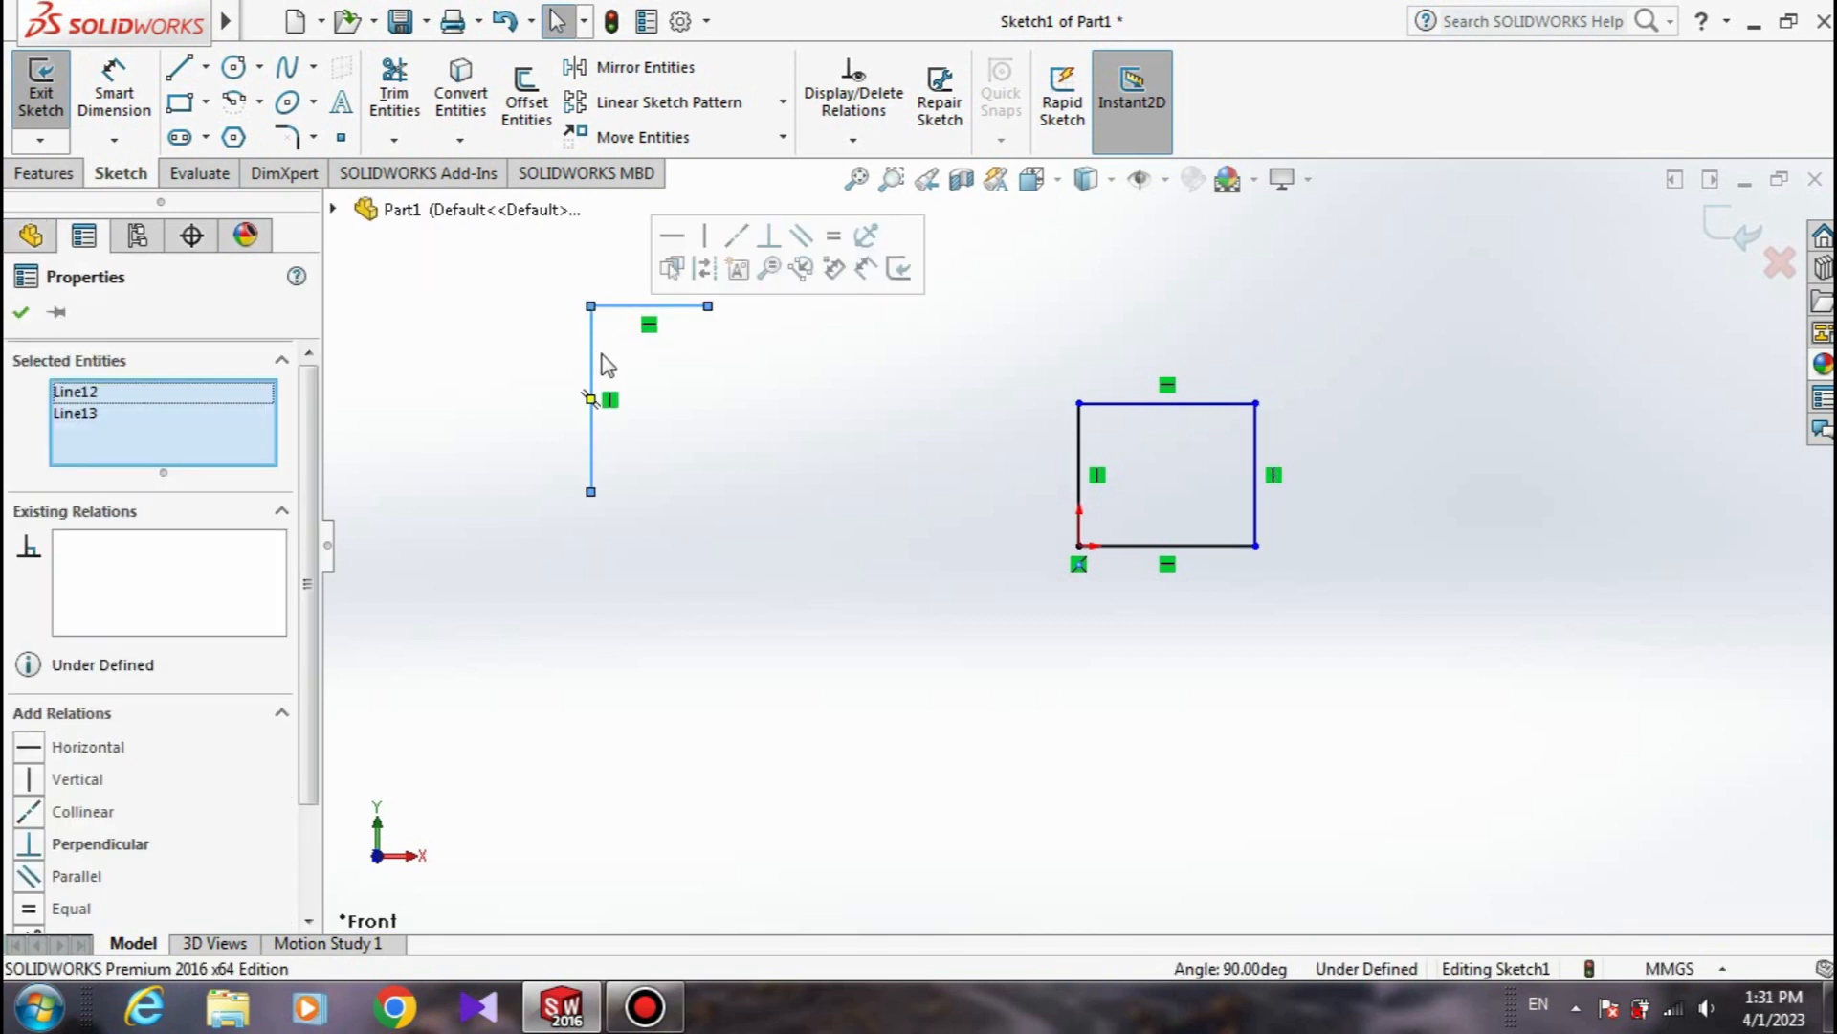
pyautogui.press('Delete')
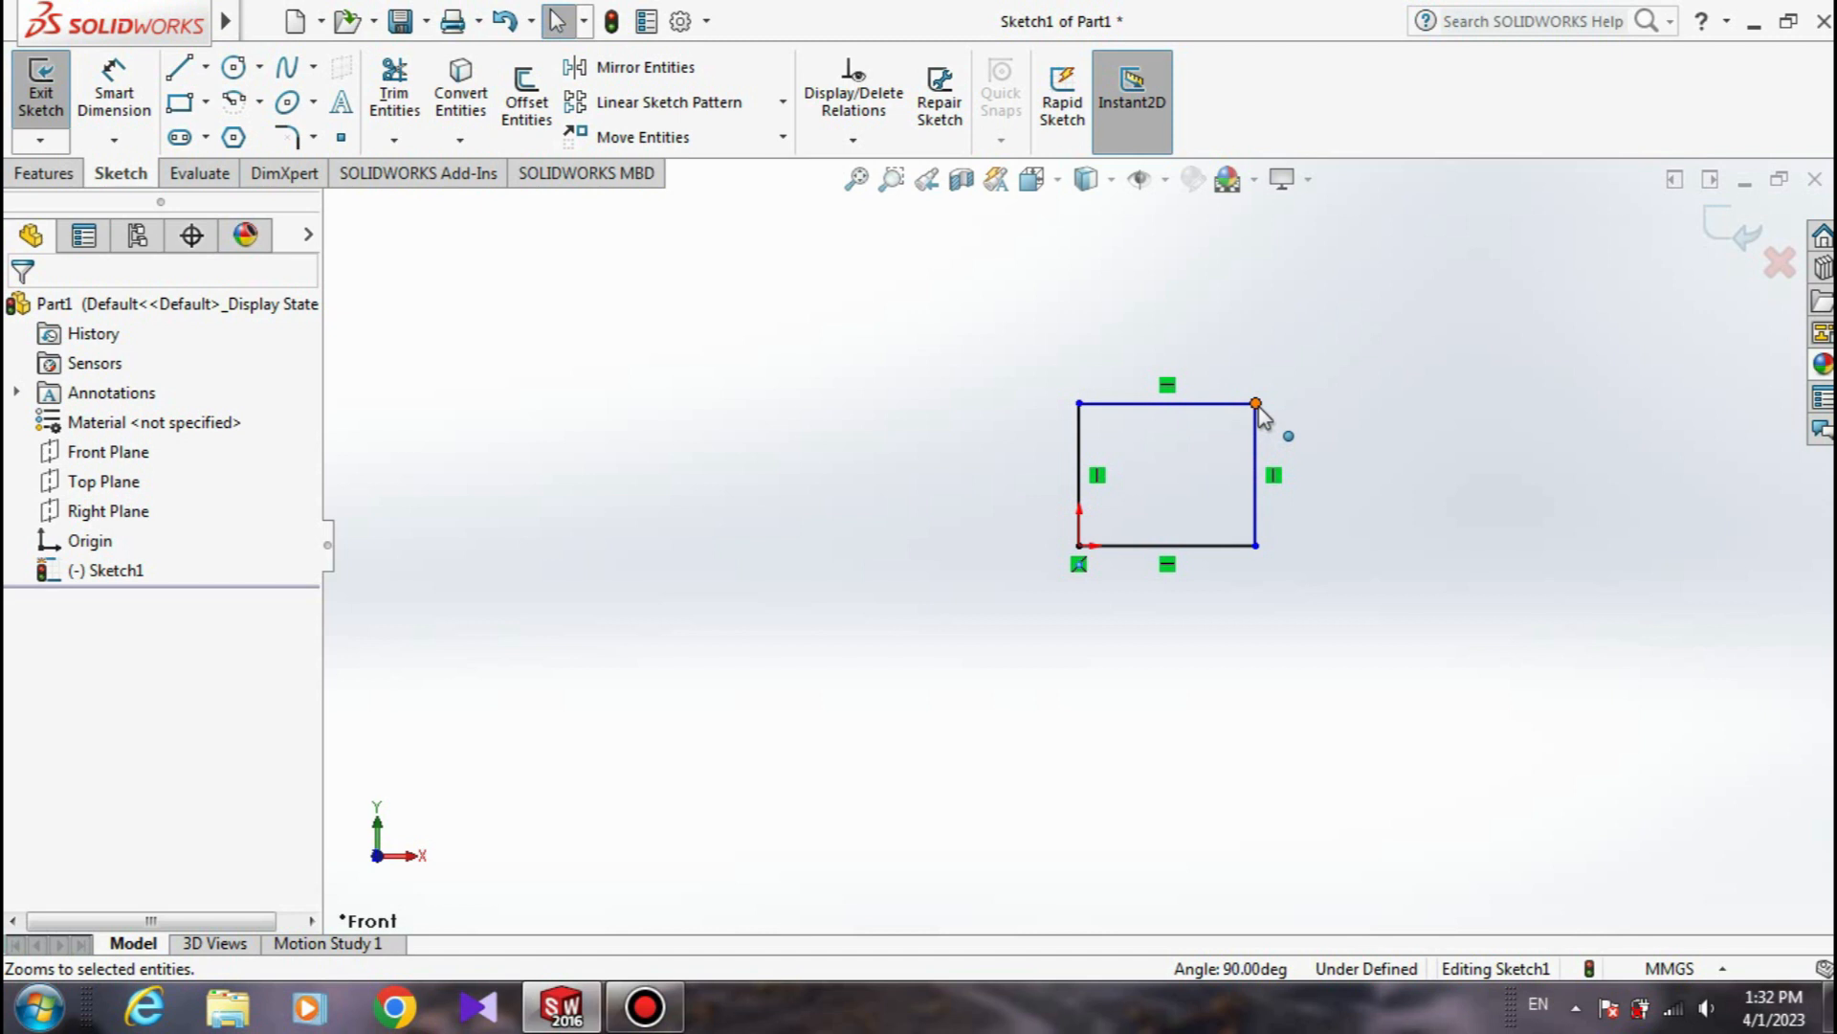
# Resize the rectangle by moving its free corners, ending at about 101 mm wide and 64 mm high, and clear the selection.
pyautogui.moveTo(1258, 403); pyautogui.dragTo(1407, 392)
pyautogui.moveTo(1079, 389); pyautogui.dragTo(1080, 356)
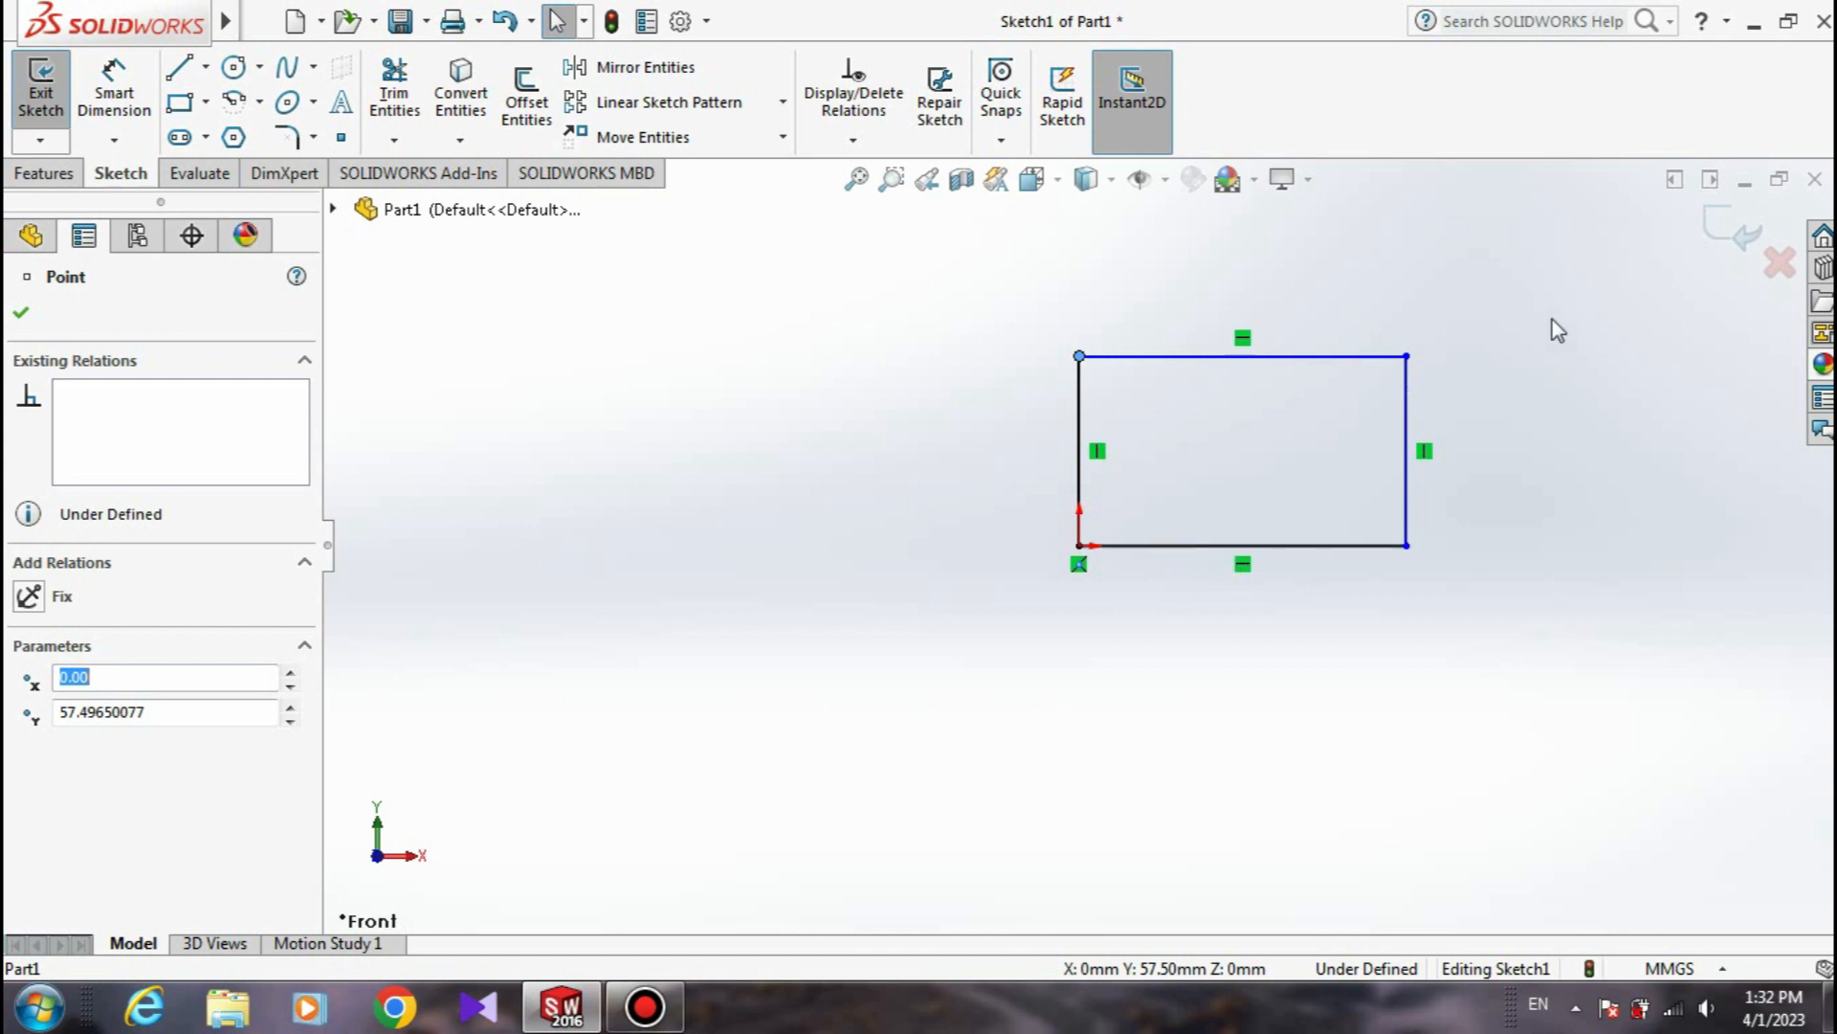
pyautogui.moveTo(1407, 356); pyautogui.dragTo(1283, 336)
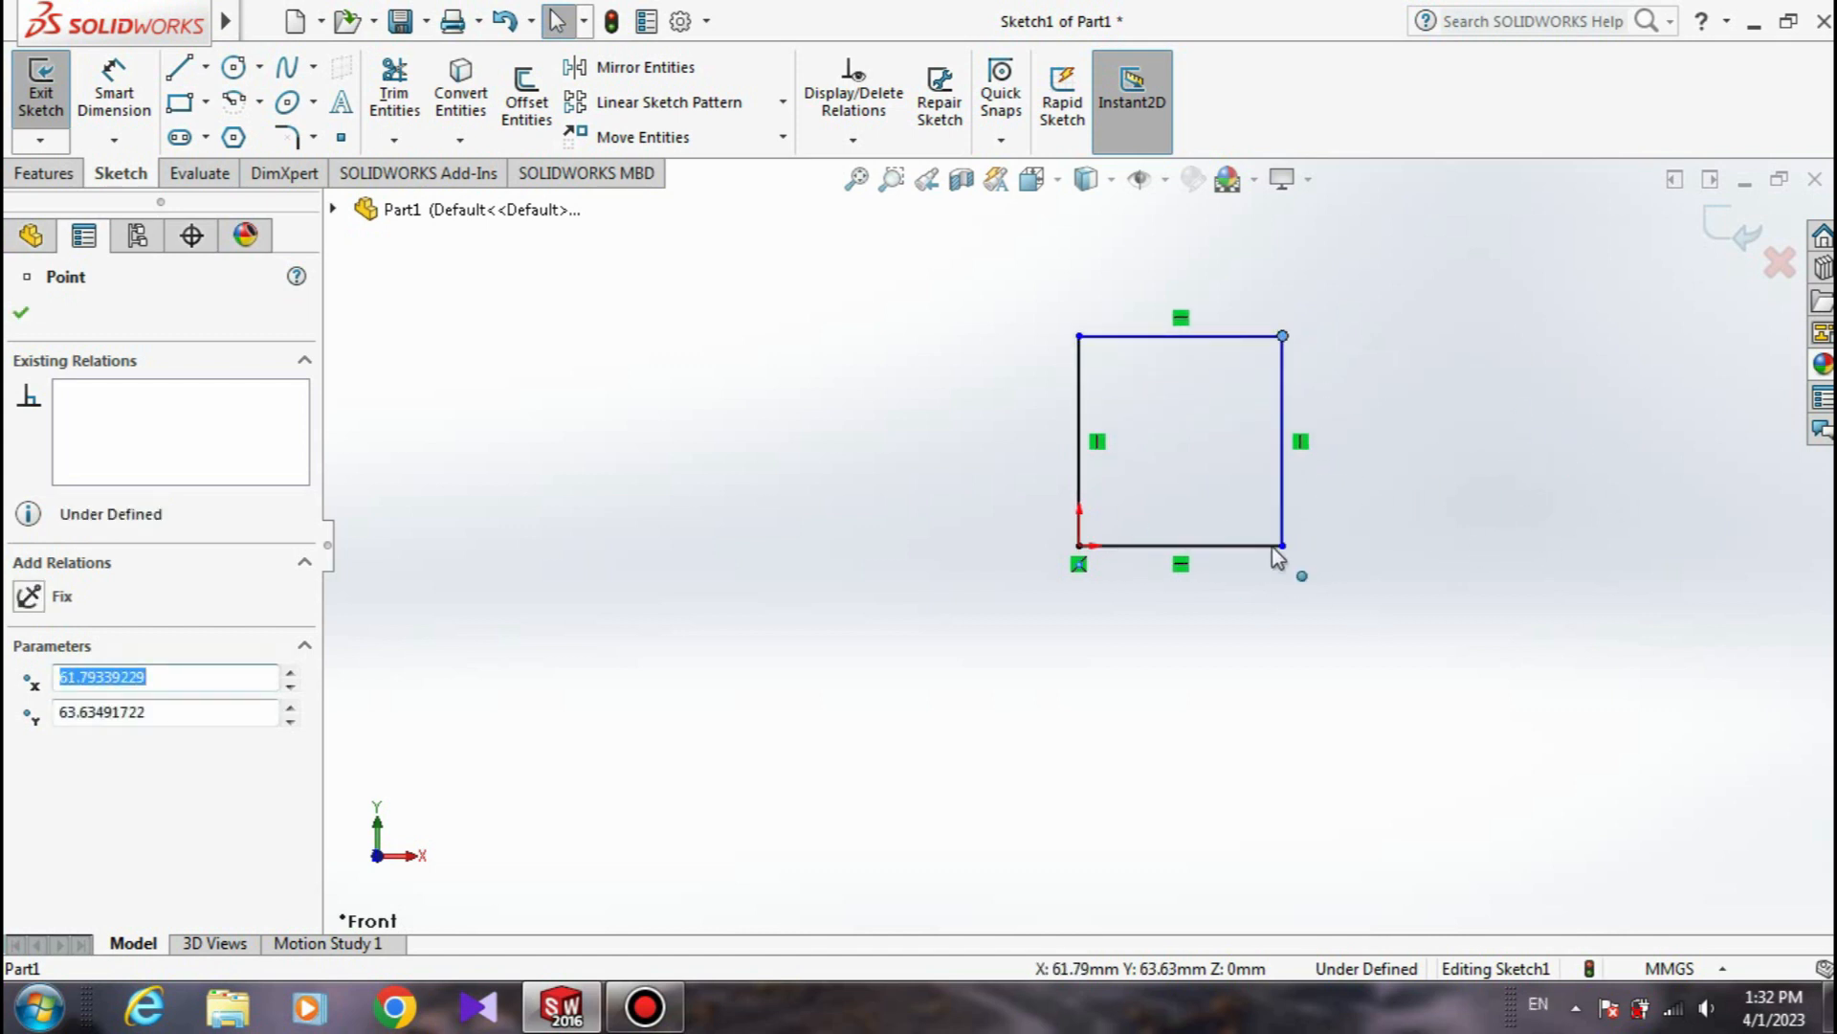
pyautogui.moveTo(1281, 549); pyautogui.dragTo(1413, 547)
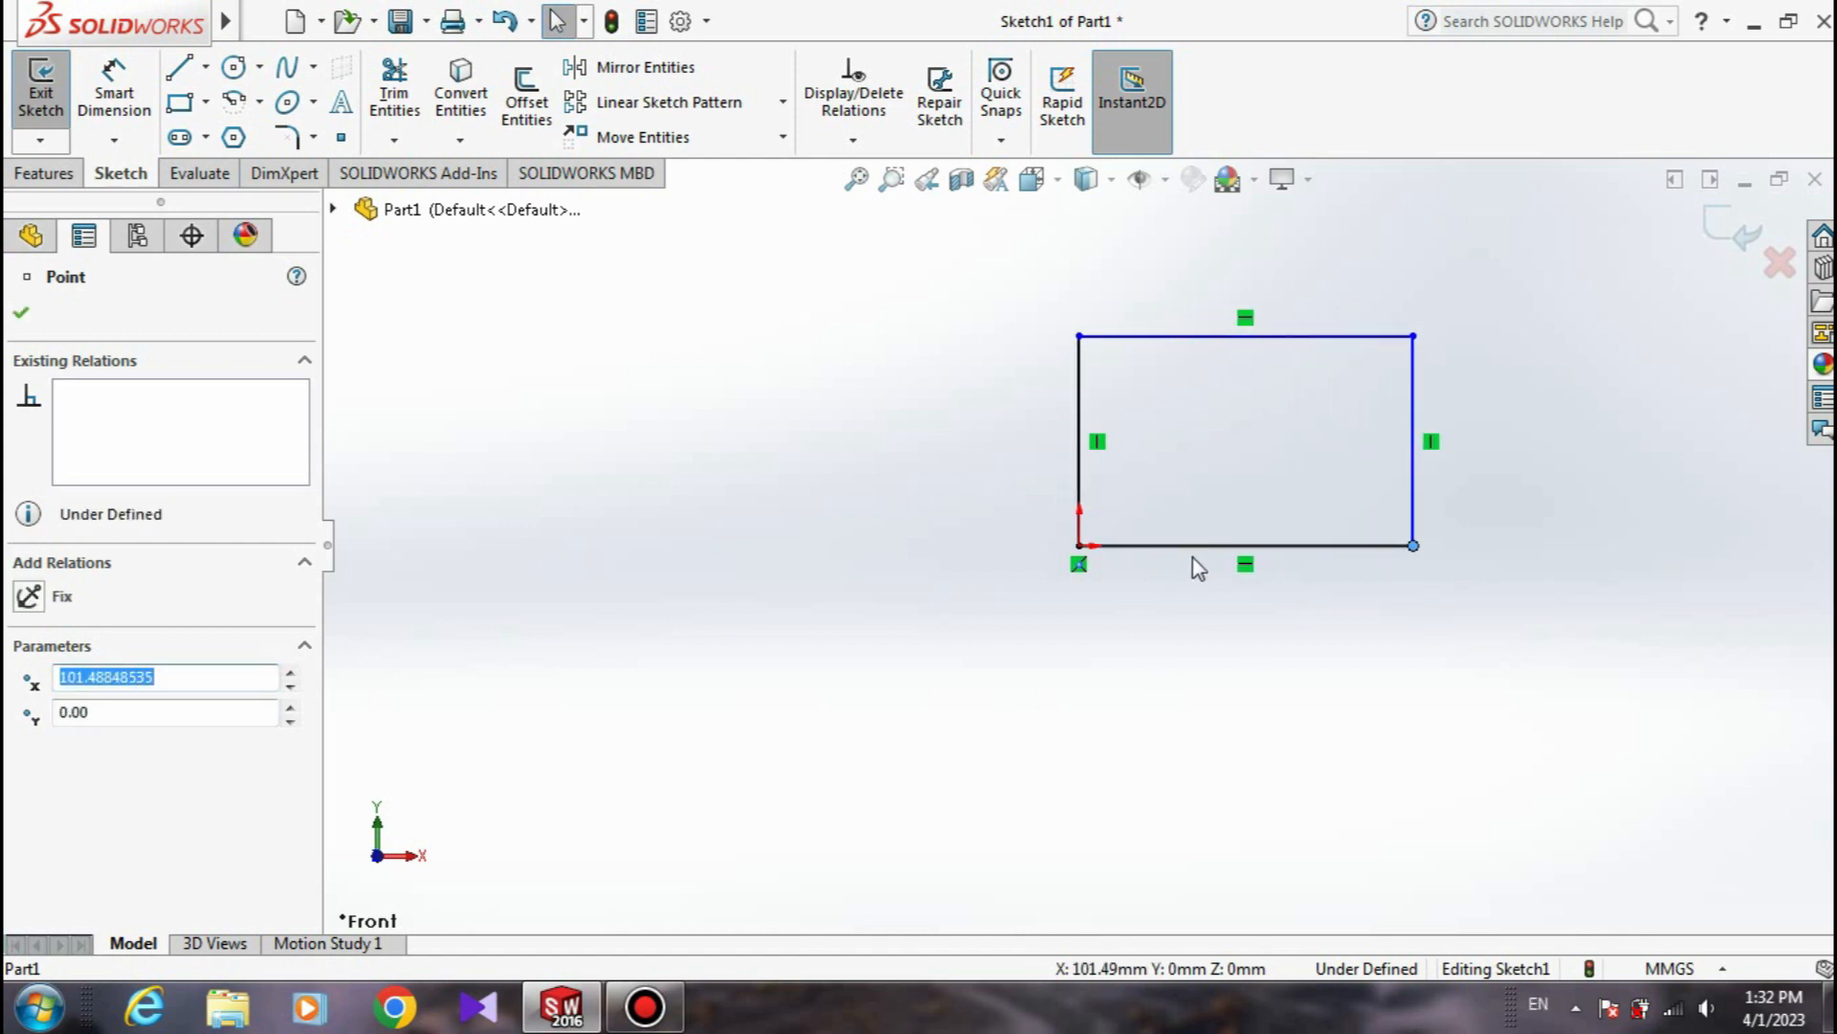
pyautogui.click(744, 454)
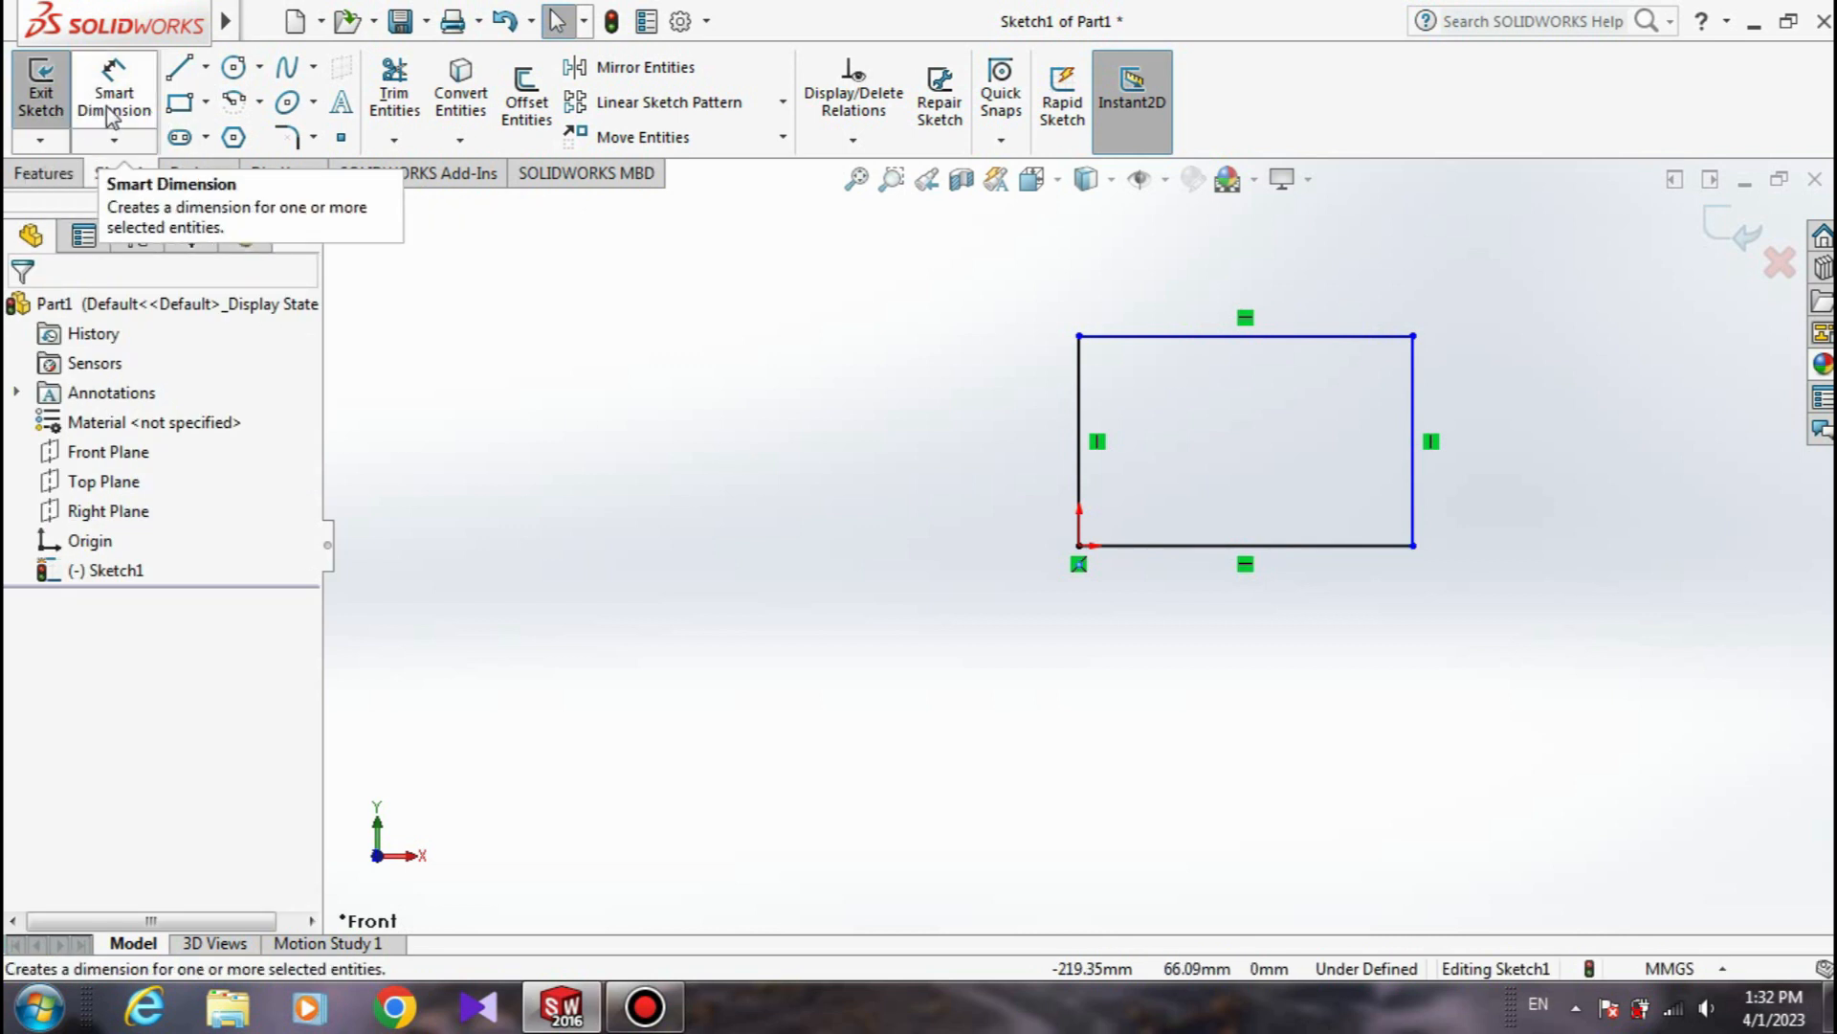
# Dimension the rectangle's left vertical edge with Smart Dimension and set its length to 60 mm.
pyautogui.click(136, 110)
pyautogui.click(1080, 431)
pyautogui.click(942, 437)
pyautogui.write('60')
pyautogui.press('Return')
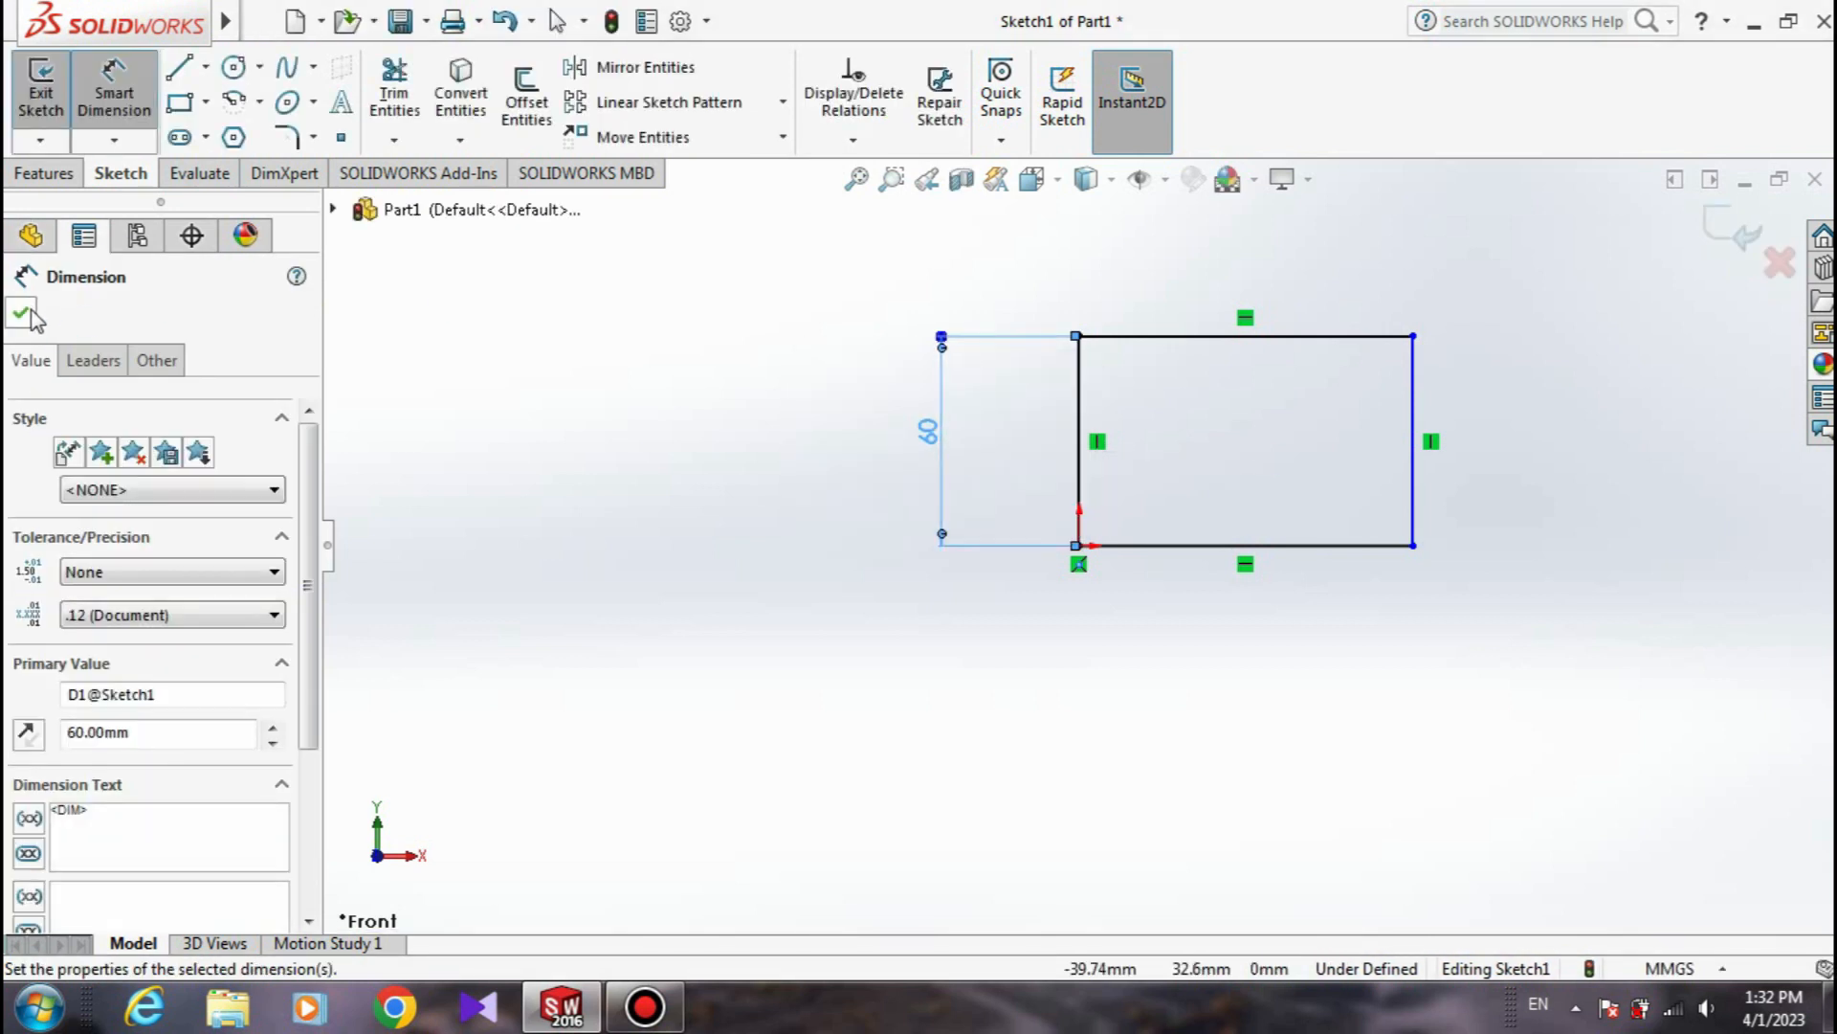
pyautogui.press('Escape')
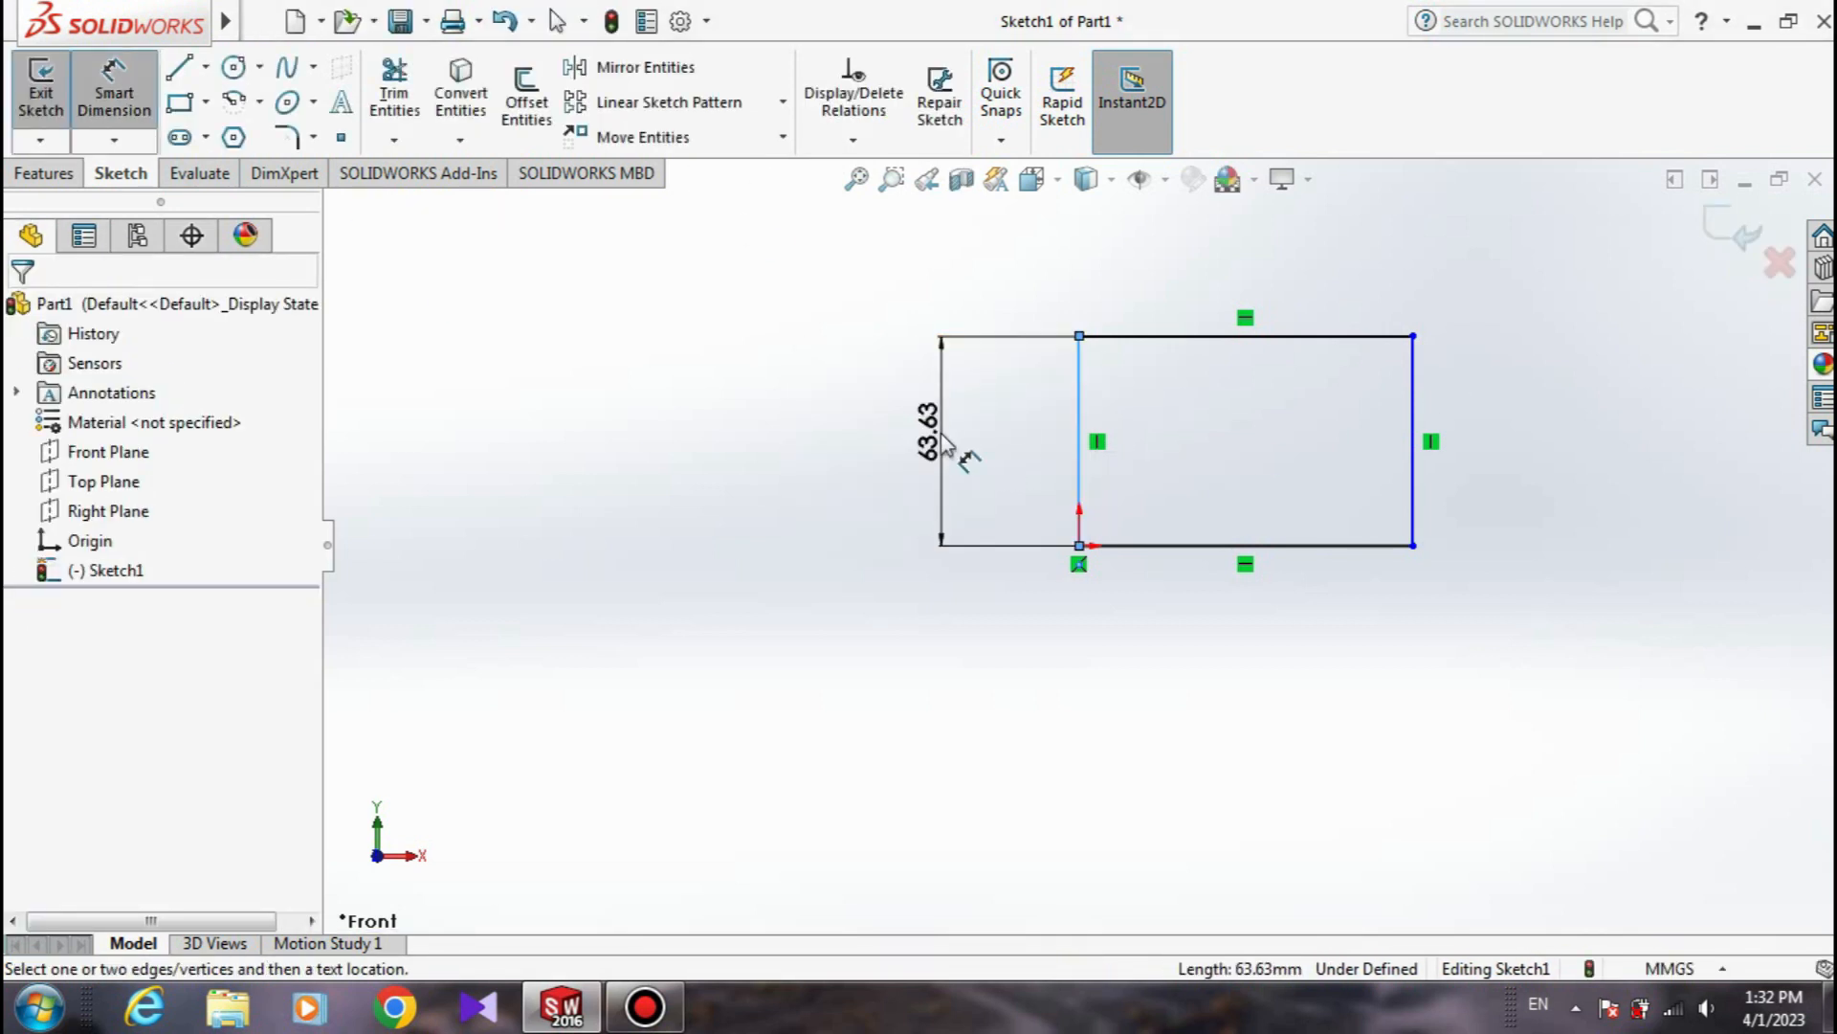
pyautogui.click(940, 432)
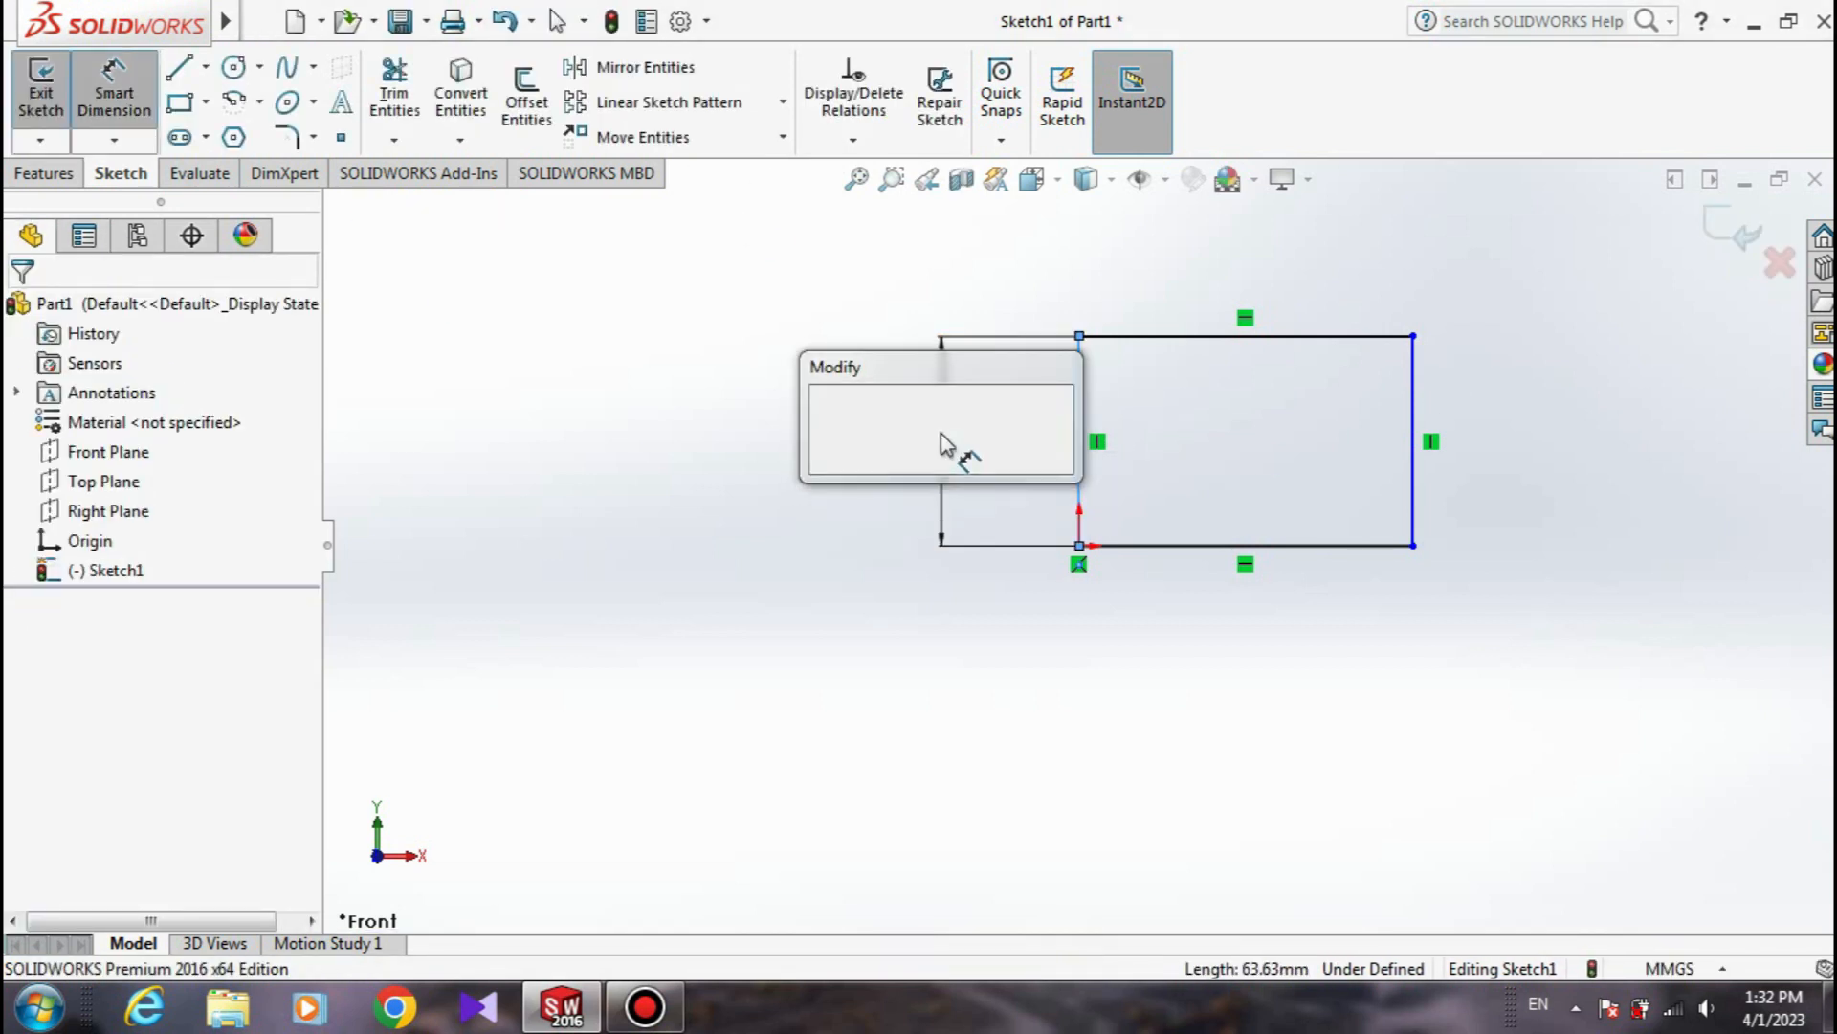
pyautogui.write('60')
pyautogui.press('Return')
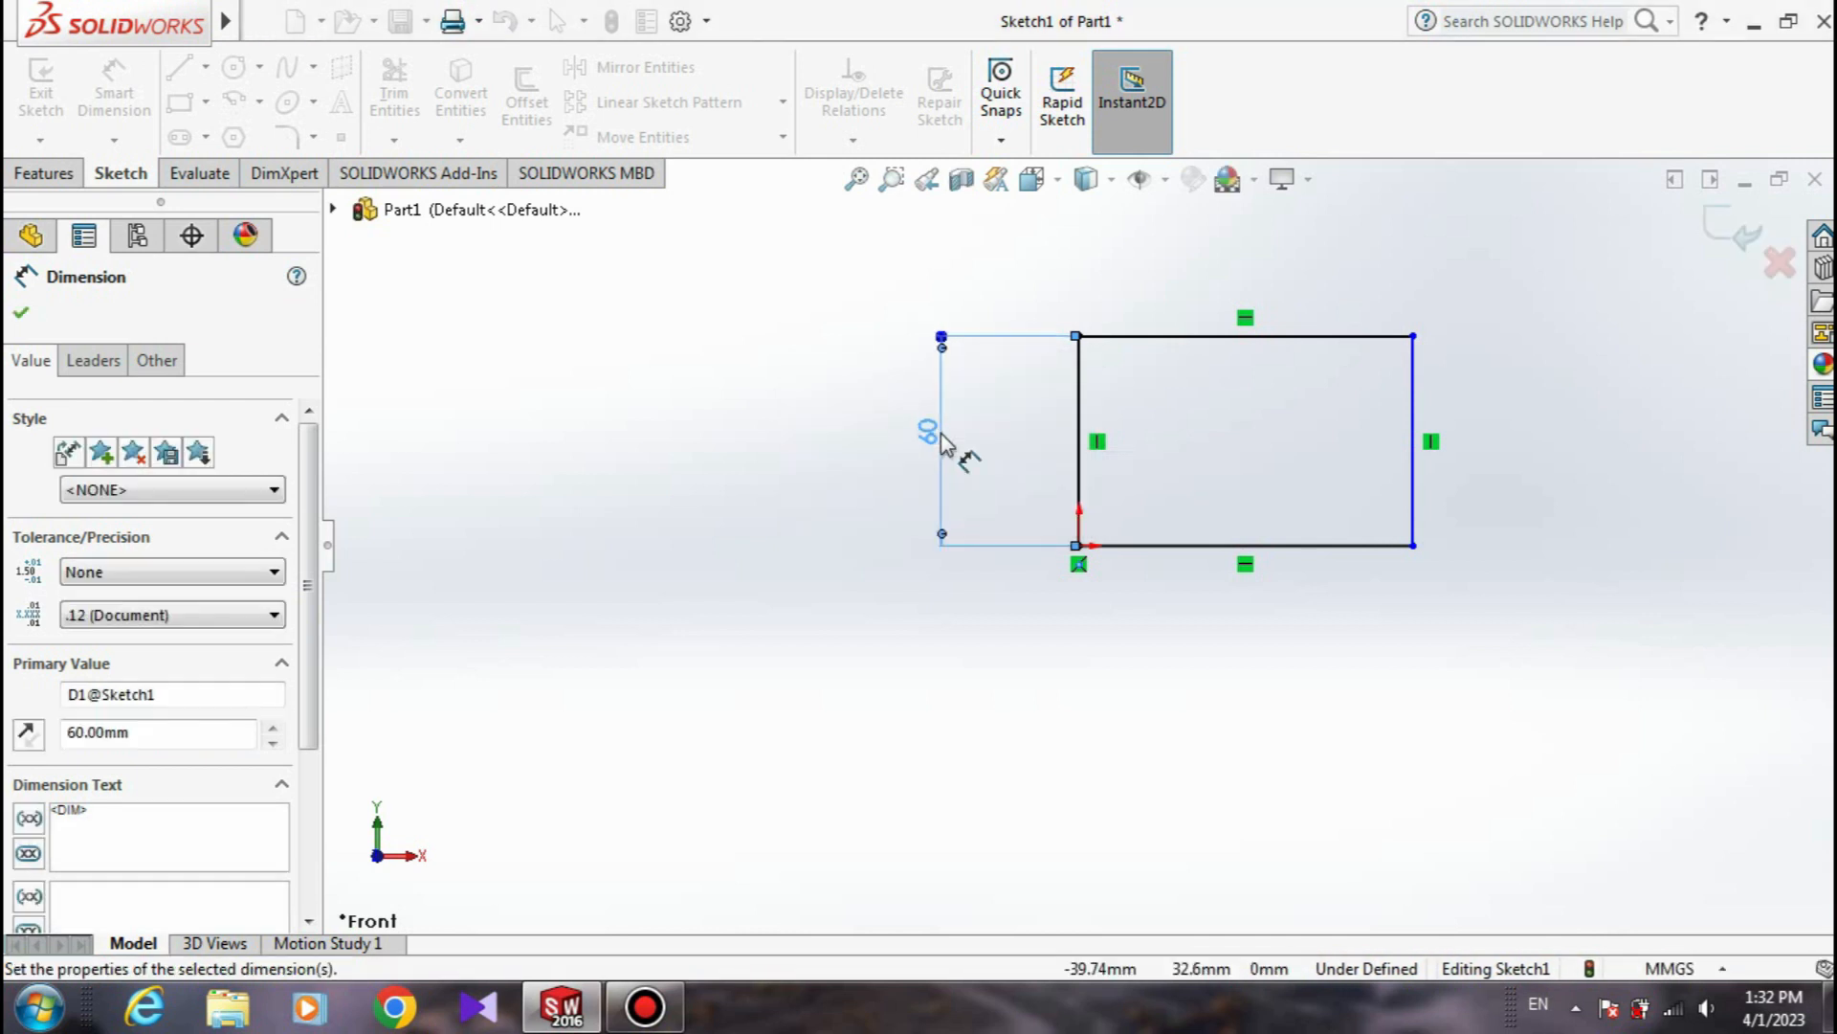
pyautogui.click(23, 312)
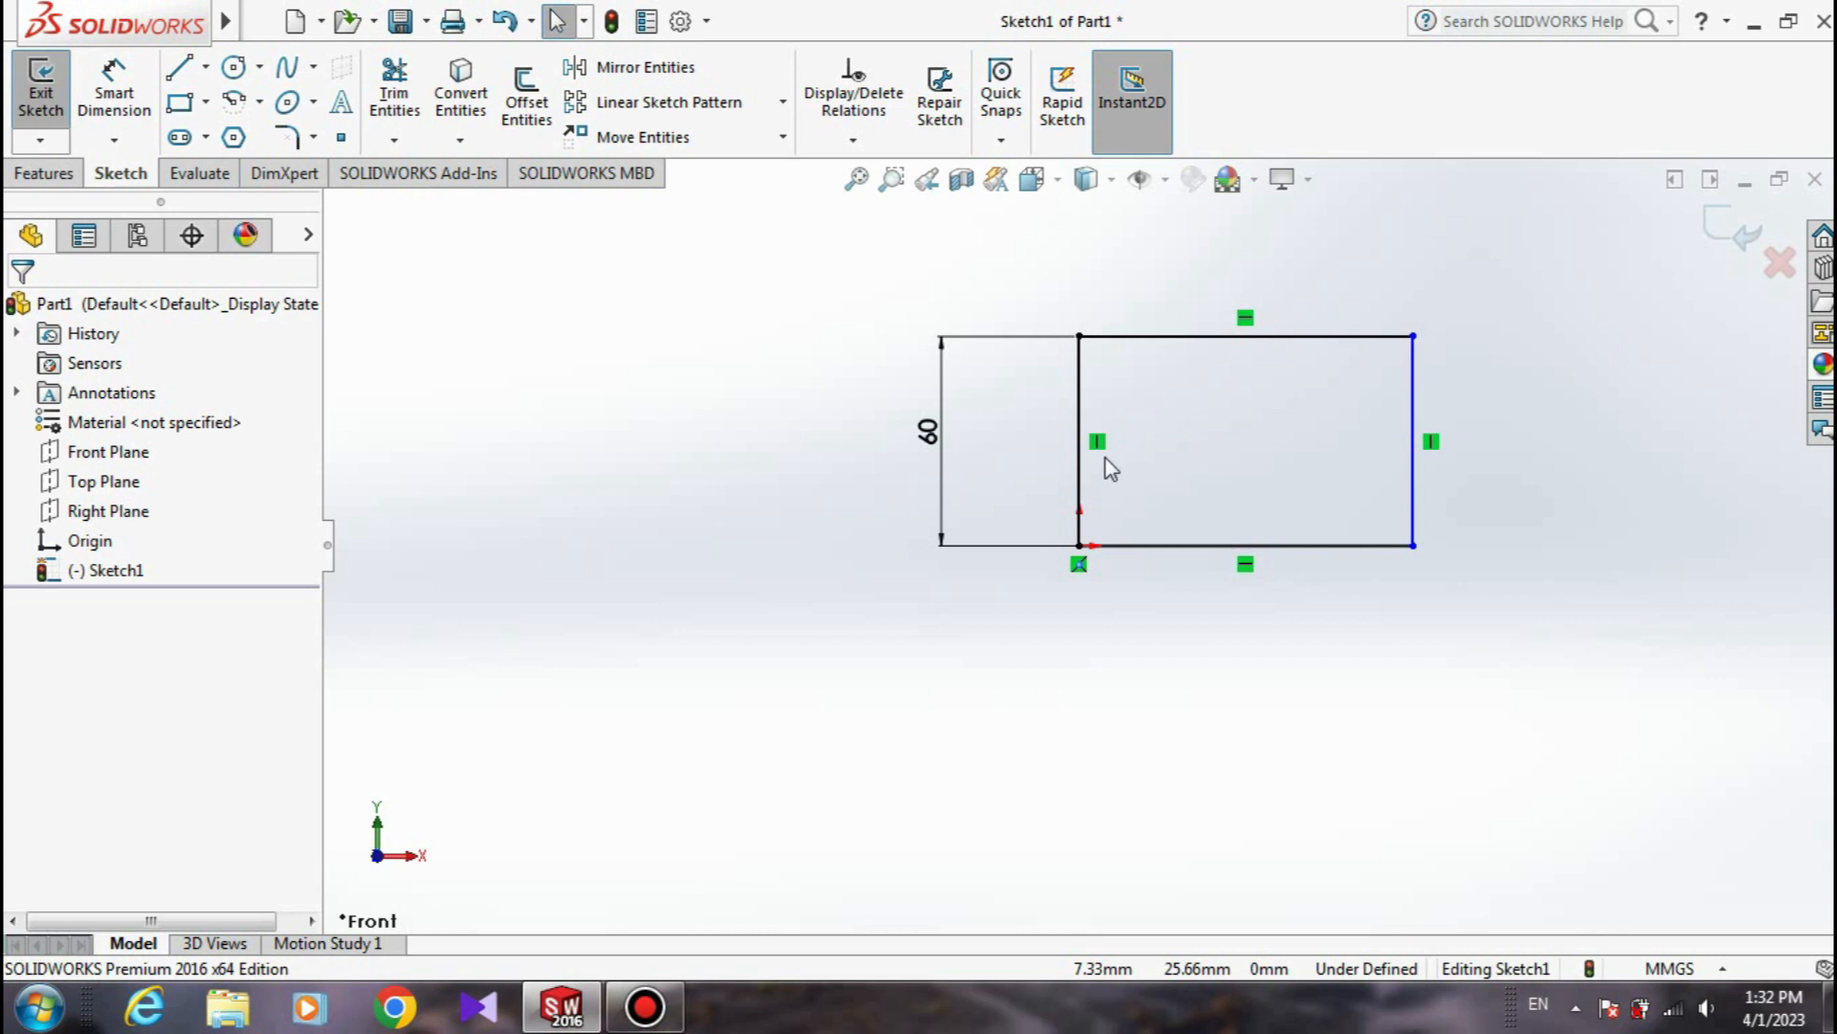
# Stretch the rectangle to about 112 mm wide by its lower free corner, and dimension its bottom edge as 120 mm.
pyautogui.moveTo(1414, 545); pyautogui.dragTo(1472, 550)
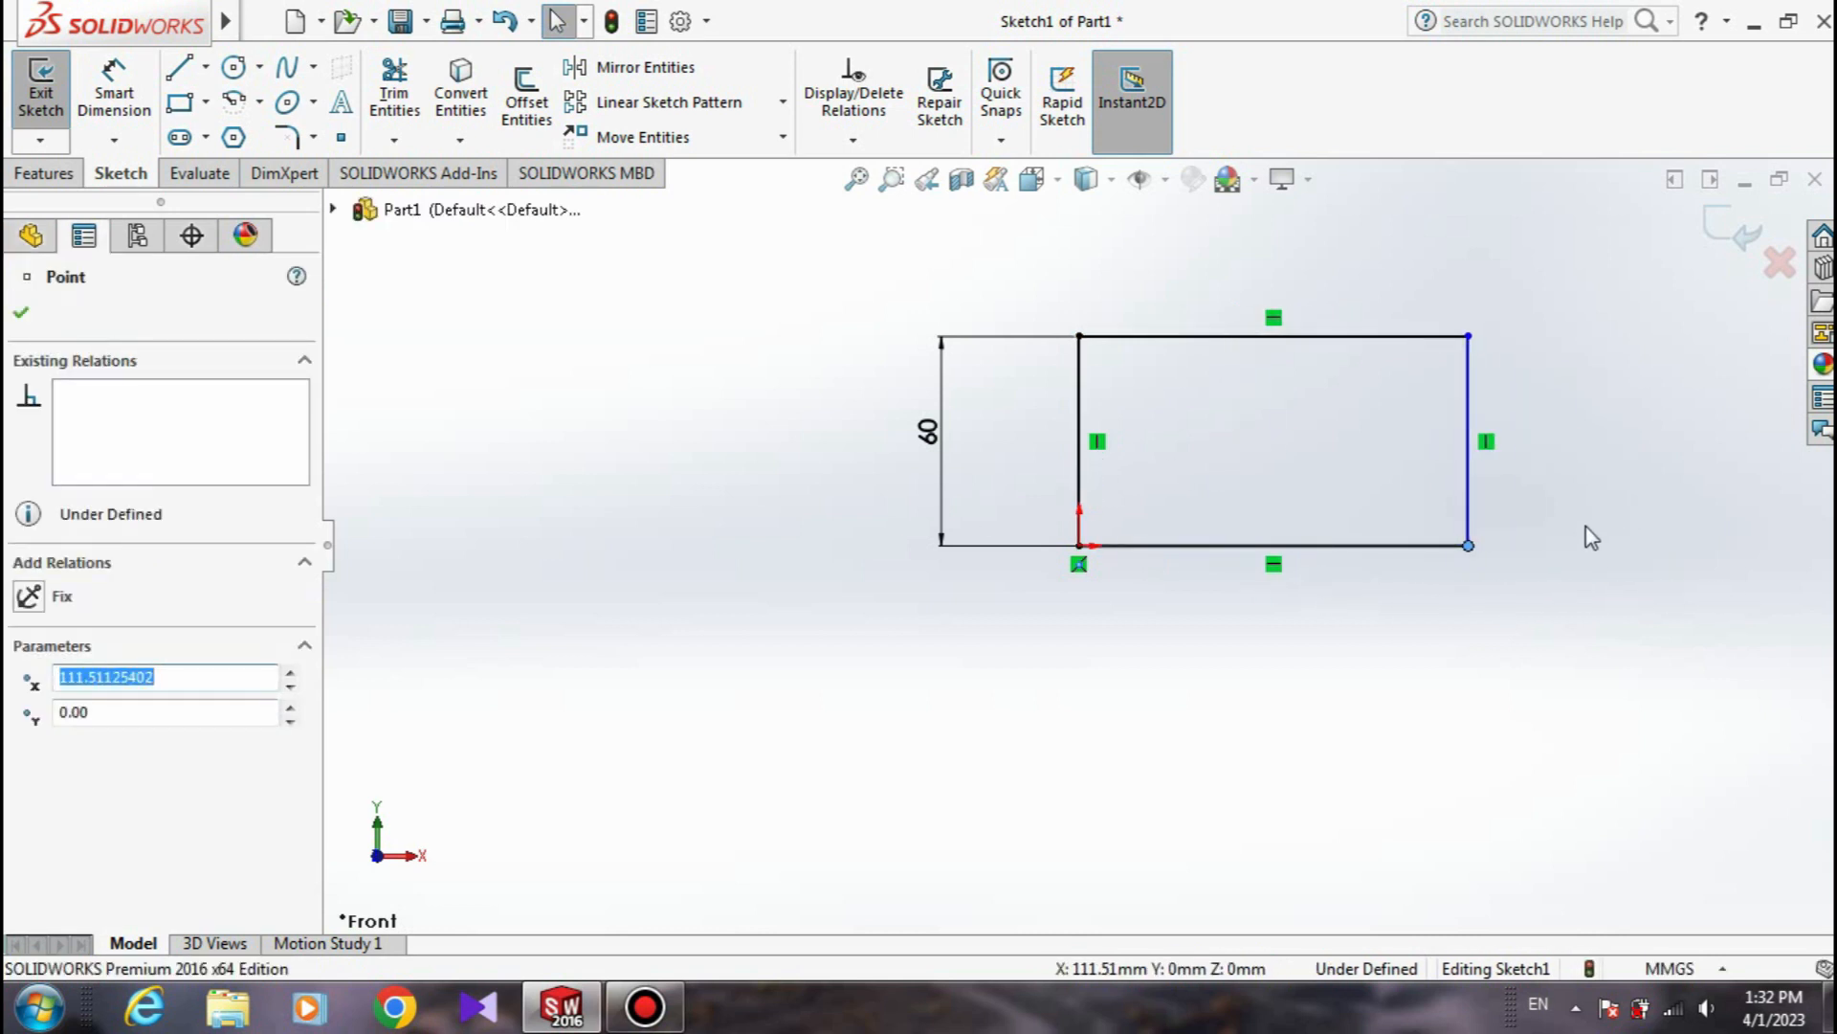
pyautogui.click(114, 93)
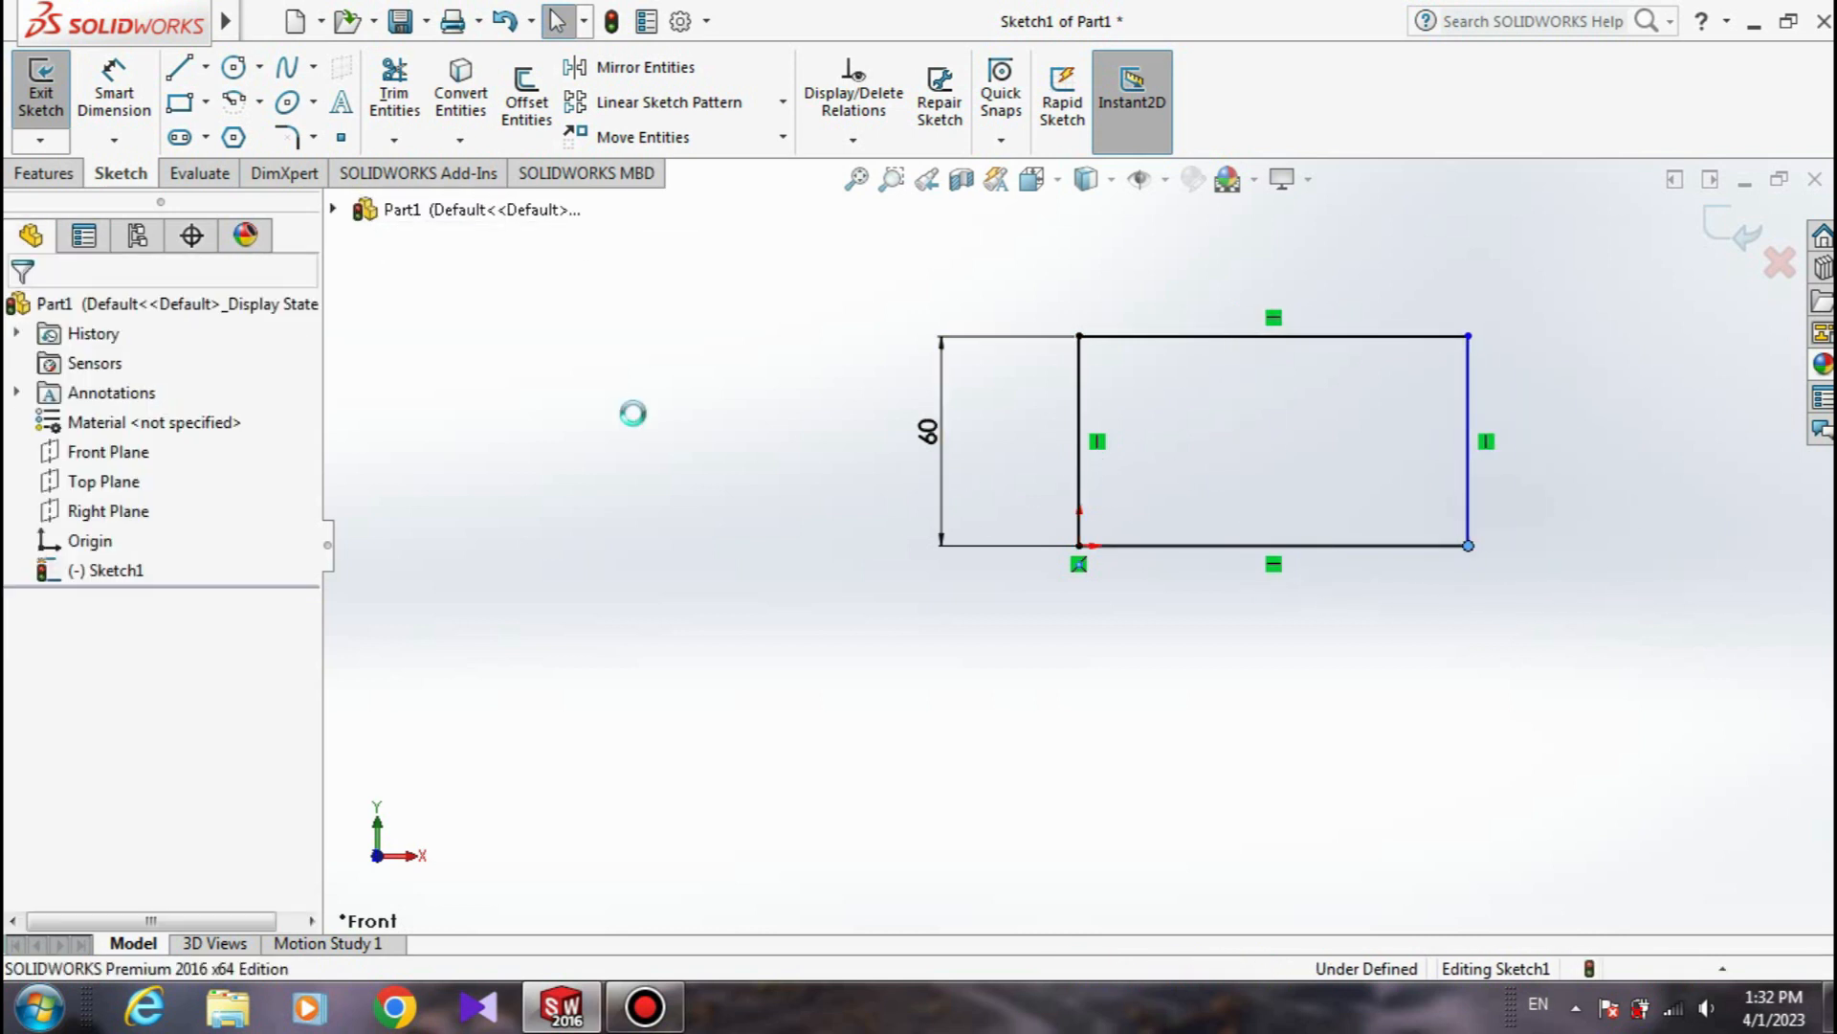
pyautogui.click(1304, 560)
pyautogui.click(1284, 636)
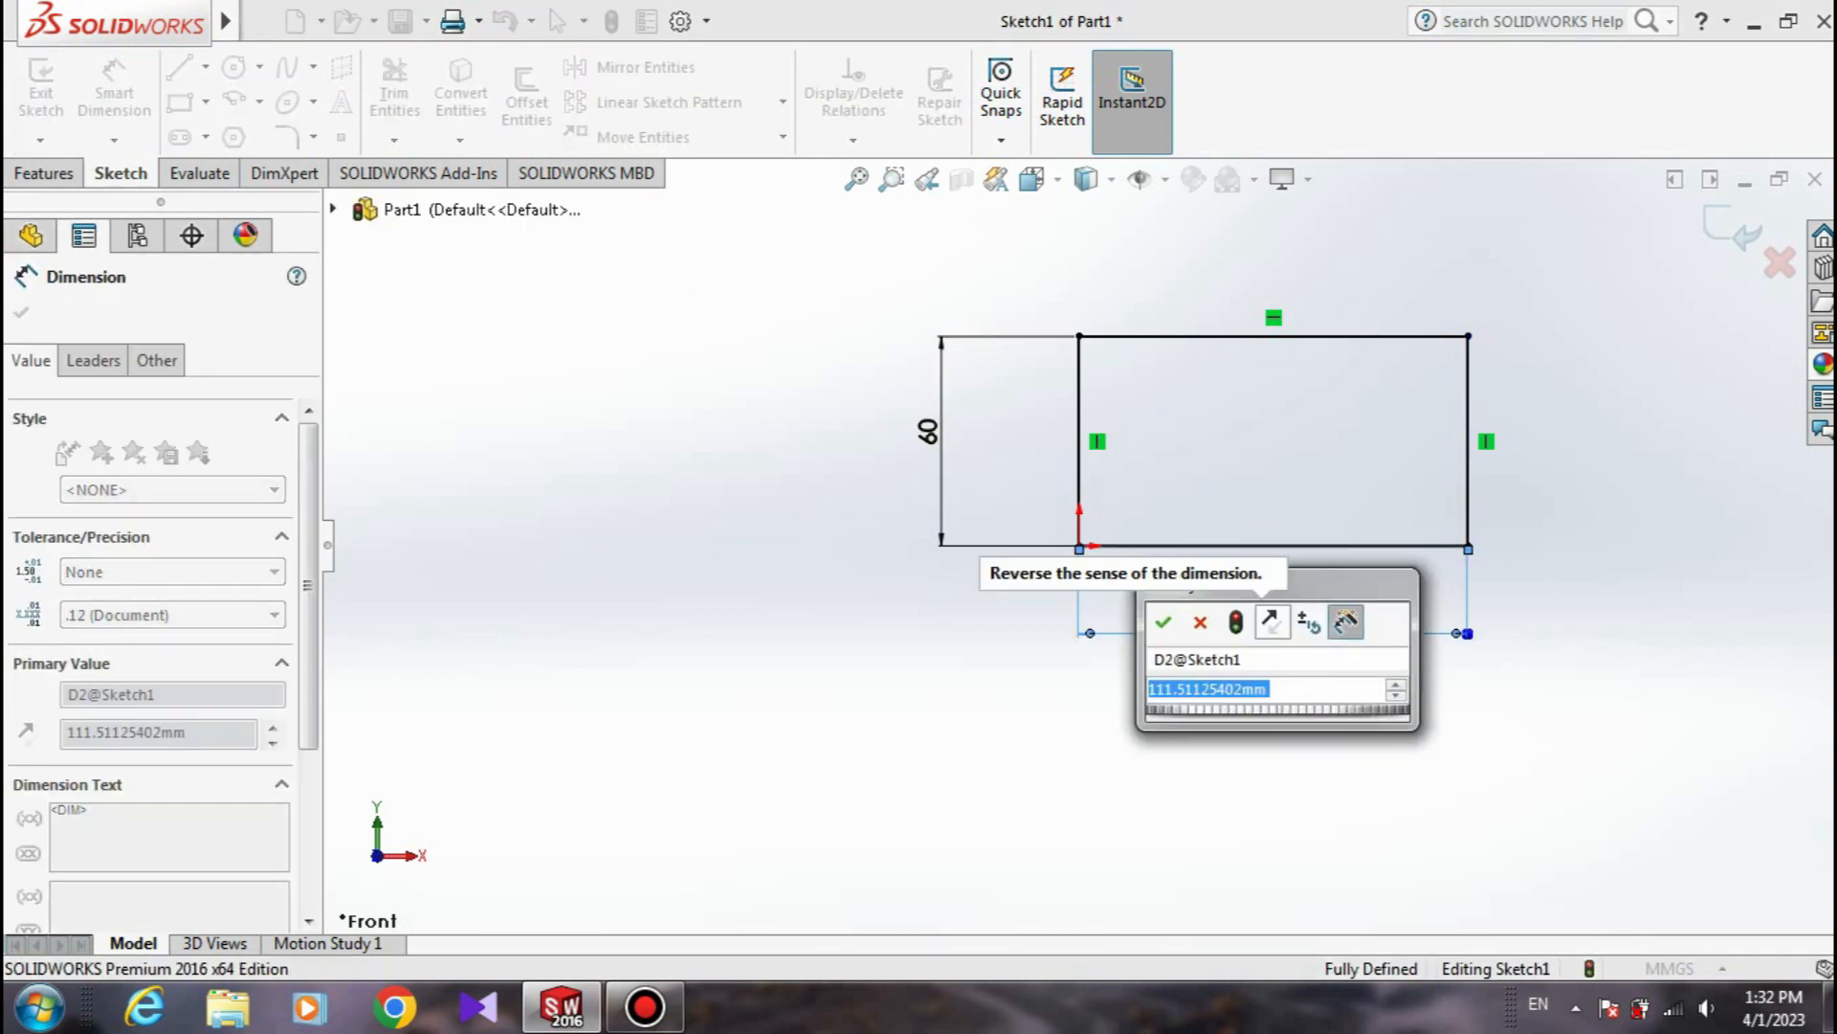
pyautogui.write('11')
pyautogui.press('BackSpace')
pyautogui.write('20')
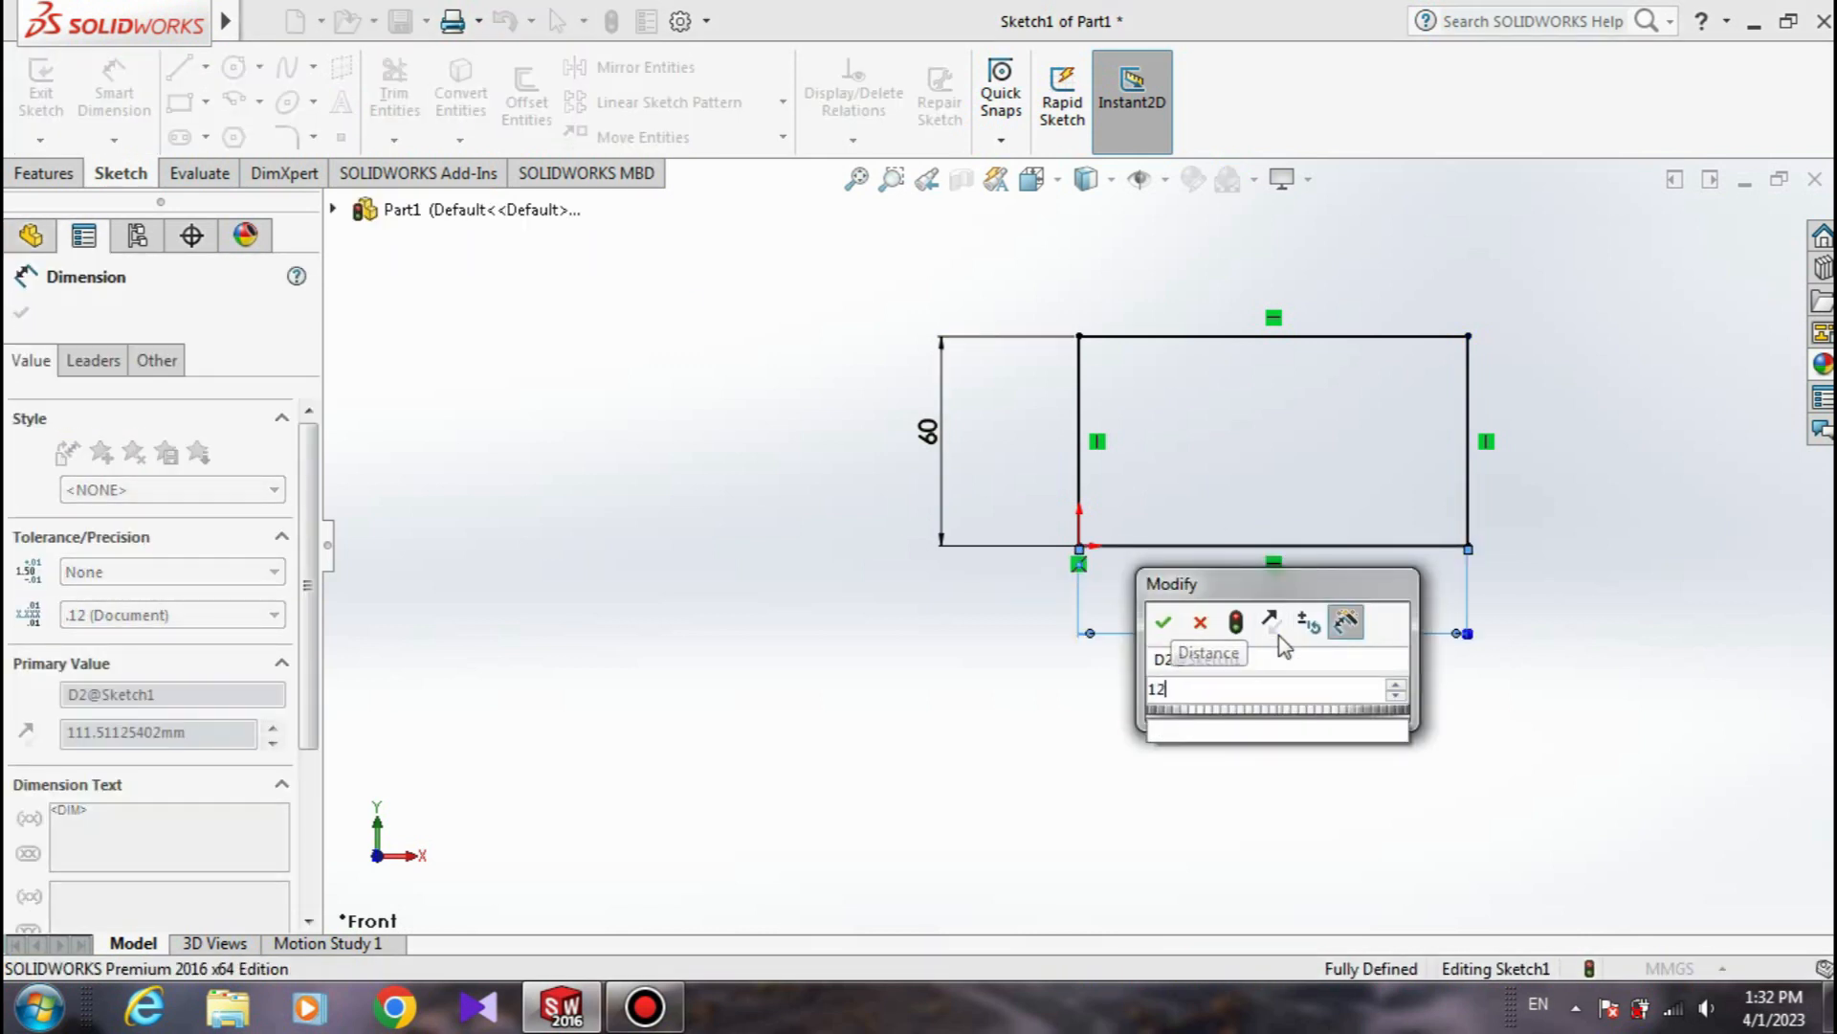
pyautogui.press('Return')
pyautogui.press('Escape')
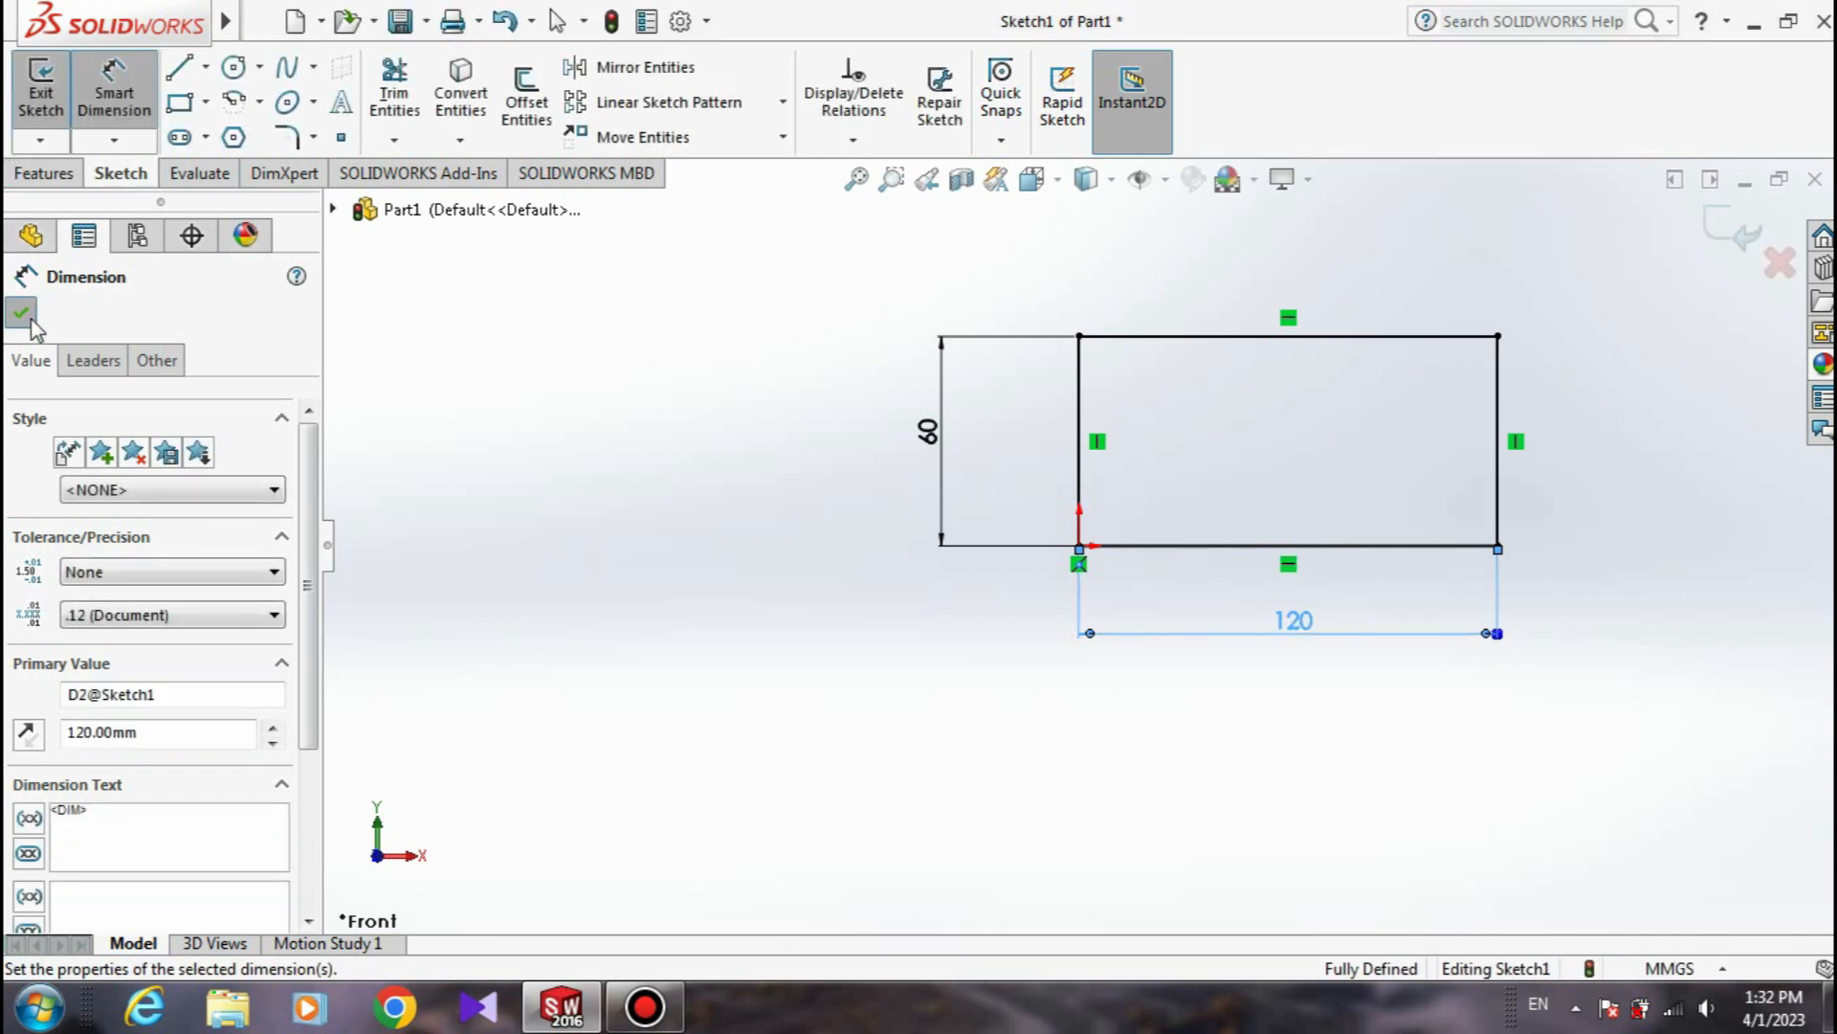
pyautogui.press('Escape')
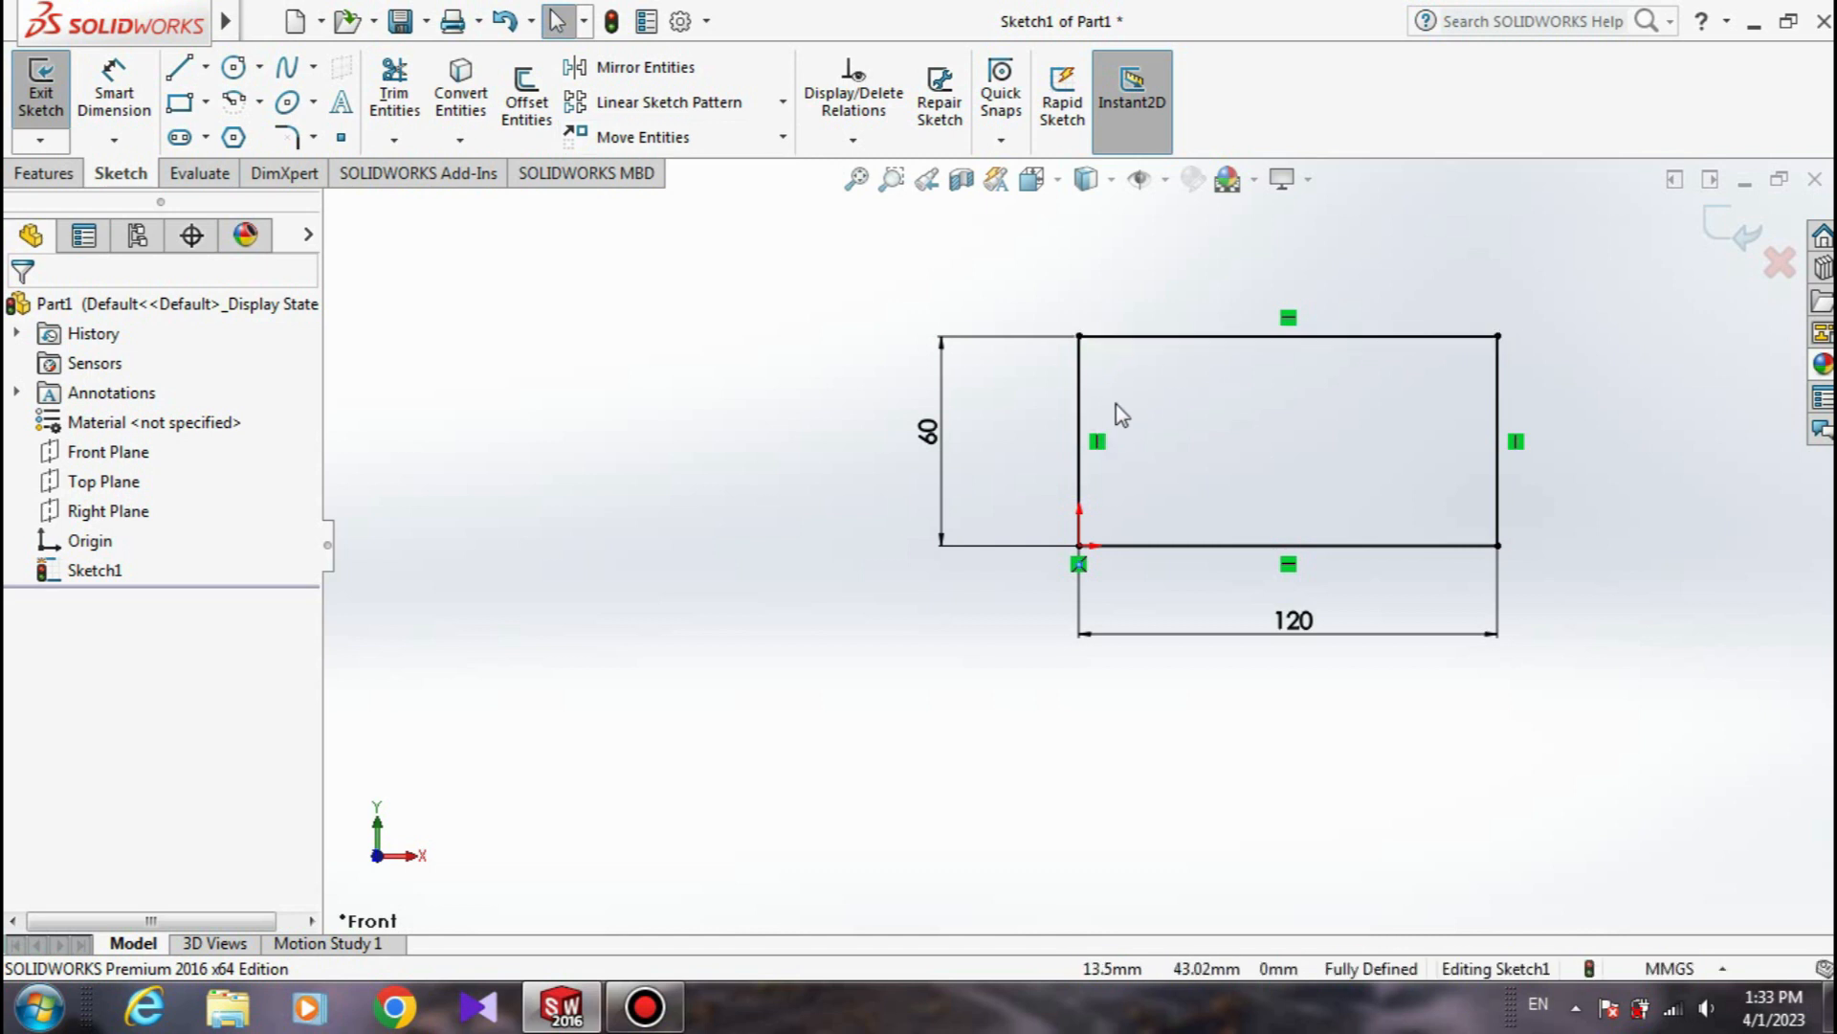
# Extrude the rectangle sketch as a solid boss with a Blind depth of 10 mm.
pyautogui.click(36, 176)
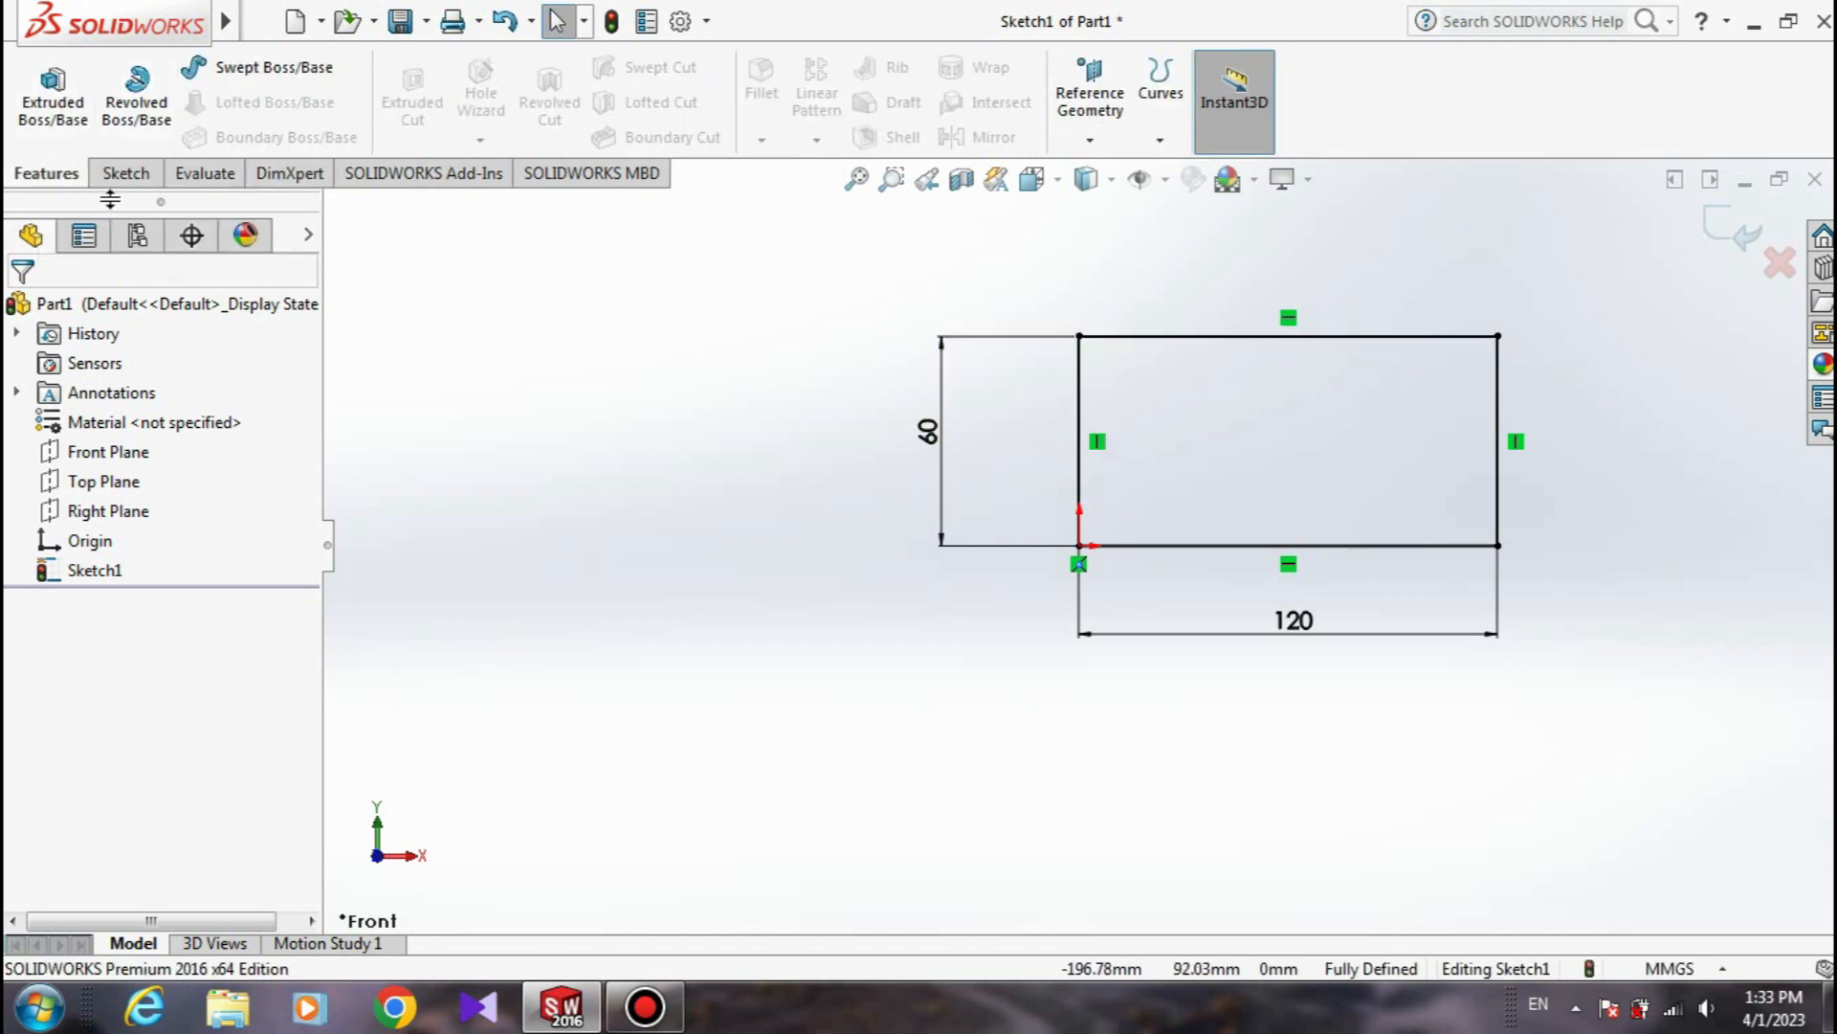
pyautogui.click(69, 128)
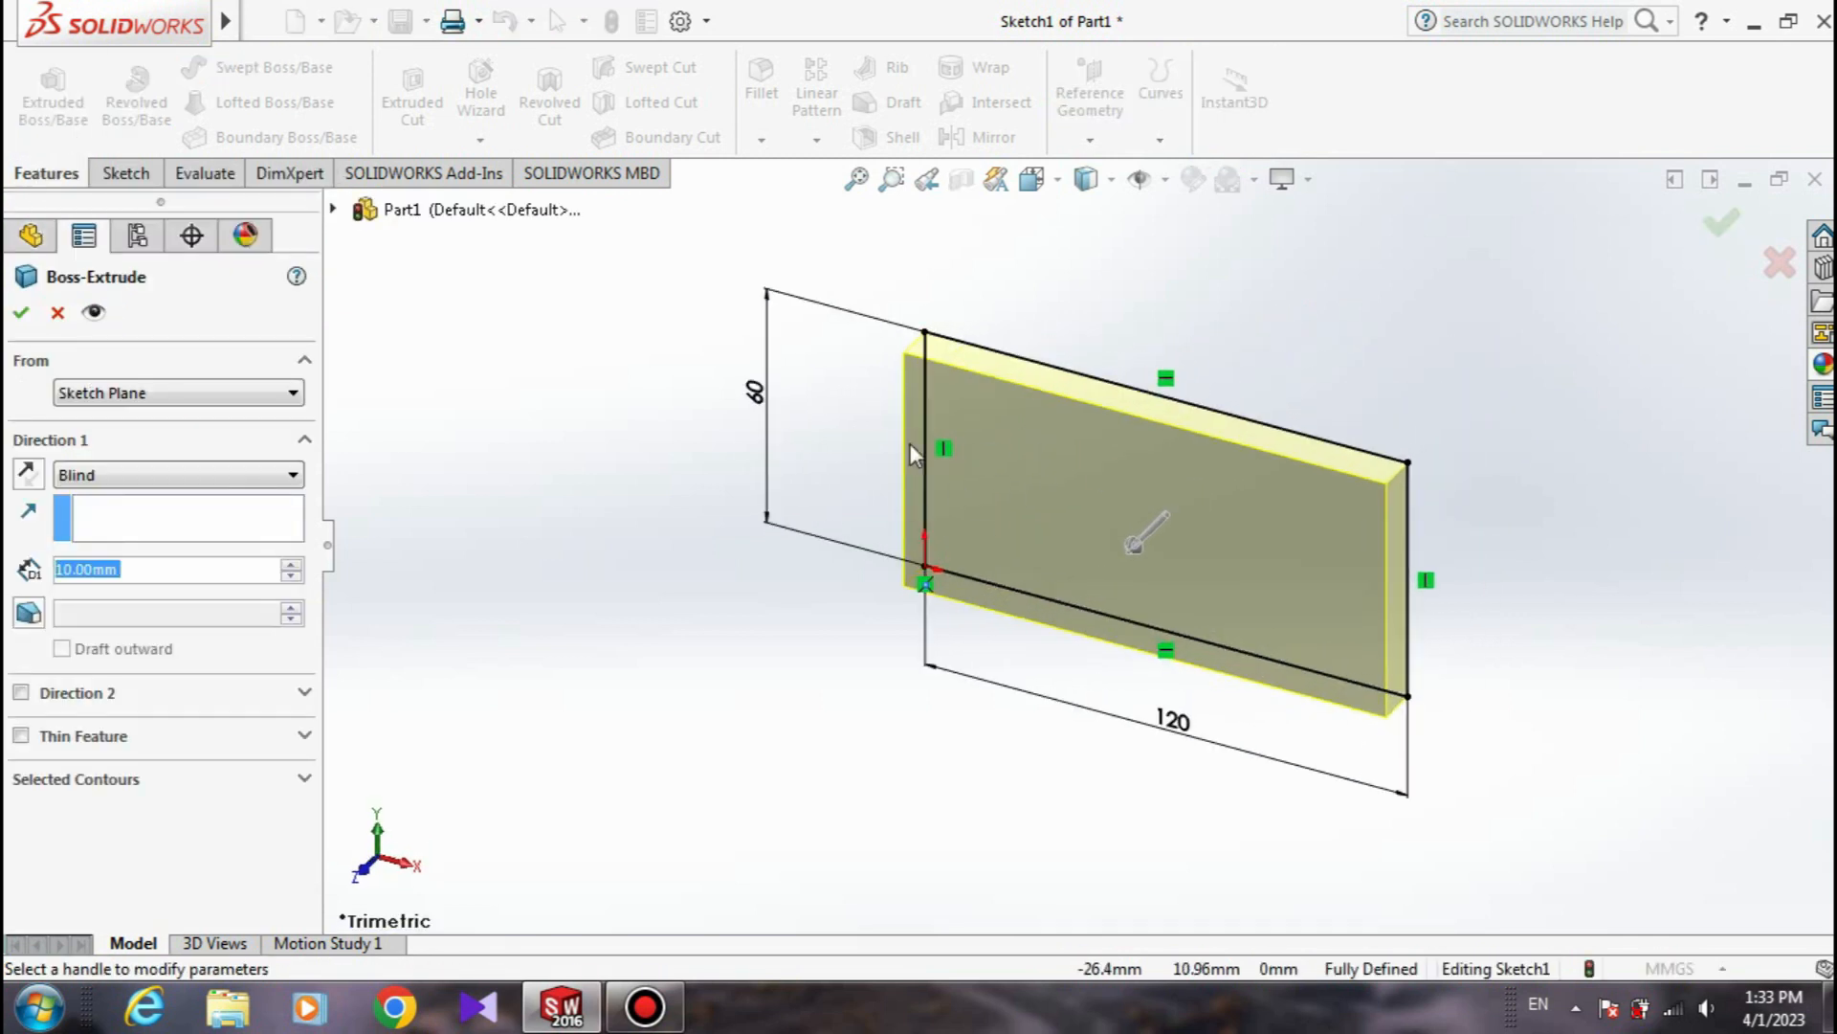
pyautogui.click(21, 312)
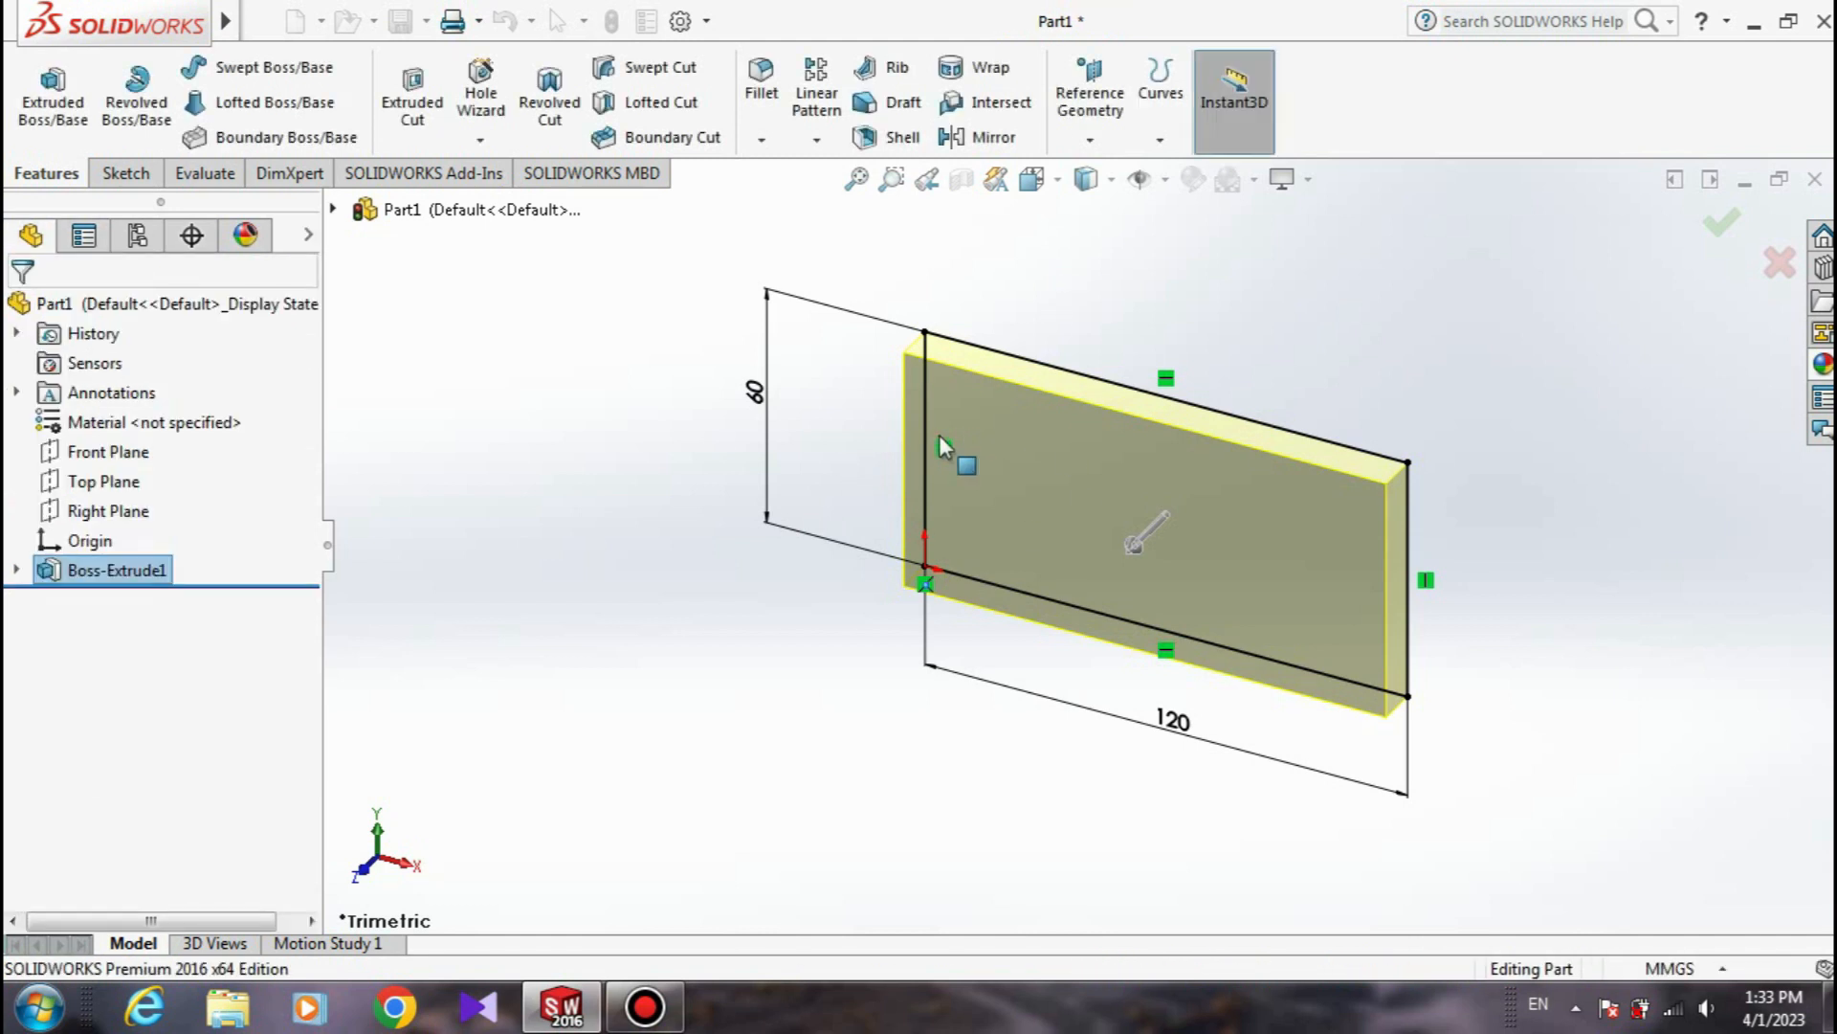
pyautogui.moveTo(1078, 451); pyautogui.dragTo(1085, 304, button='middle')
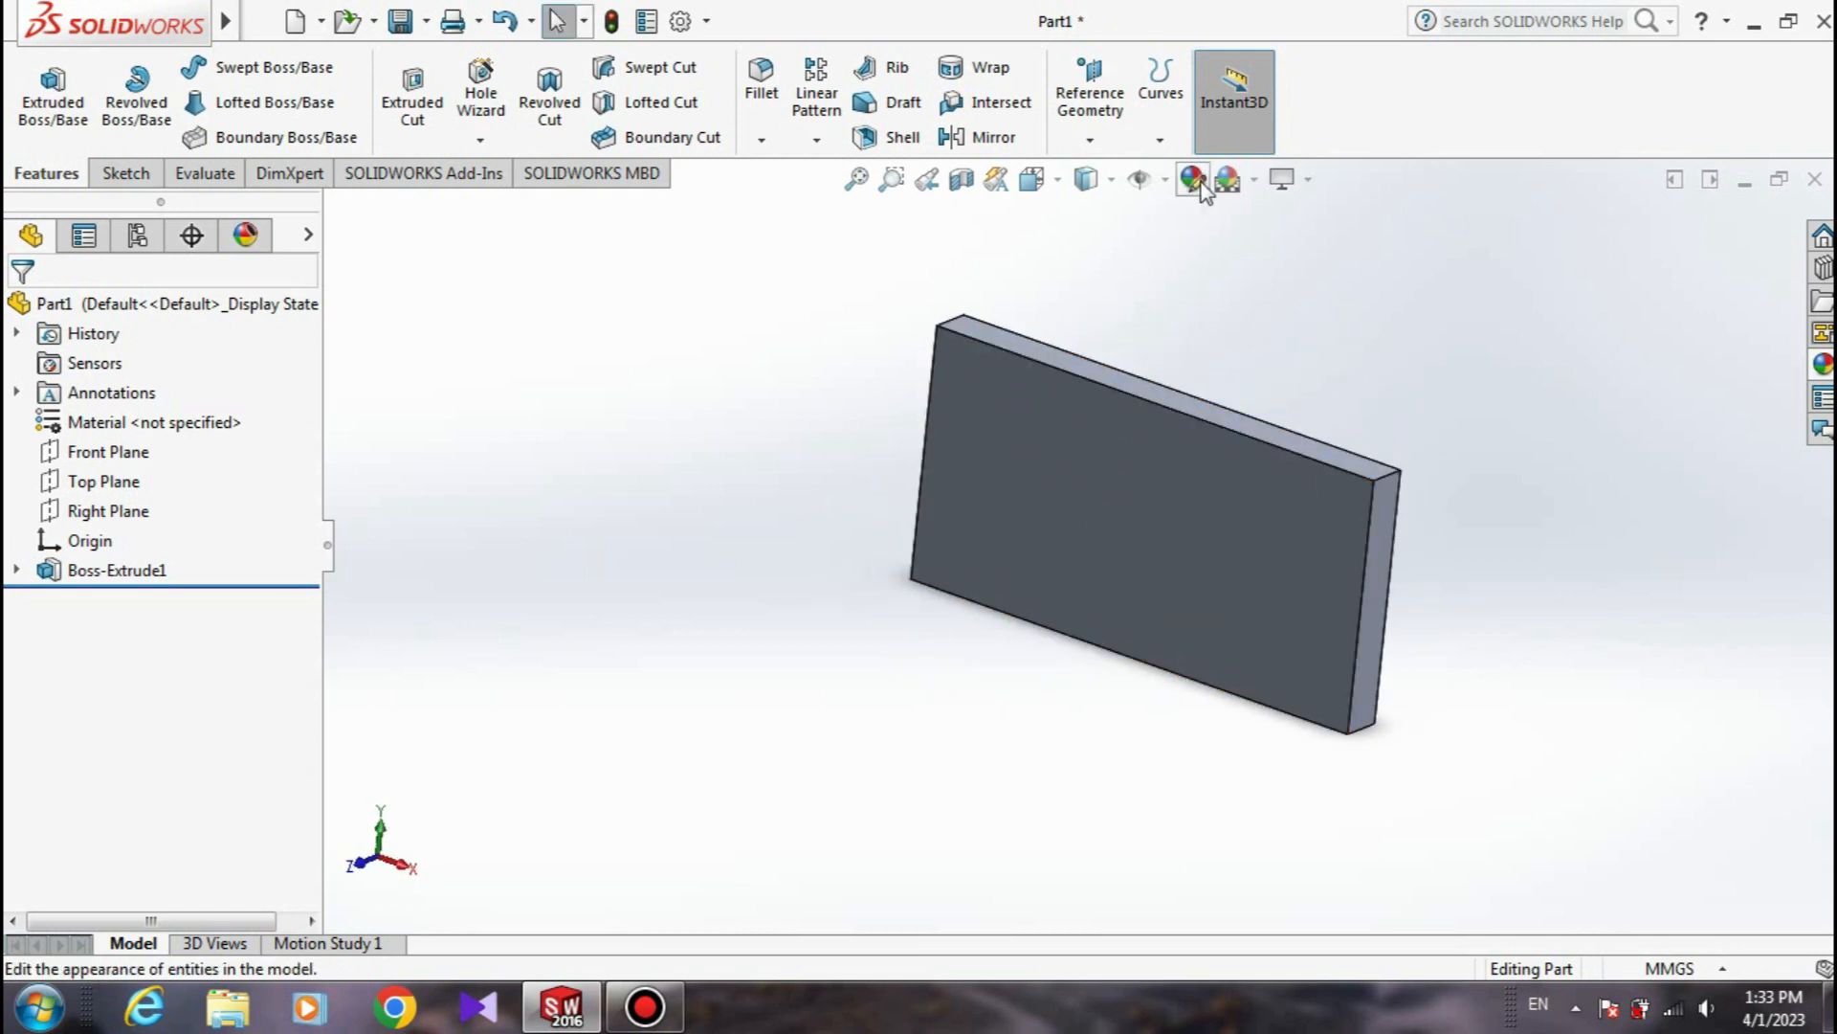
pyautogui.click(125, 173)
pyautogui.moveTo(1244, 479)
pyautogui.mouseDown(button='middle')
pyautogui.moveTo(1327, 439)
pyautogui.moveTo(1173, 320)
pyautogui.moveTo(1060, 453)
pyautogui.moveTo(1244, 479)
pyautogui.moveTo(1230, 464)
pyautogui.mouseUp(button='middle')
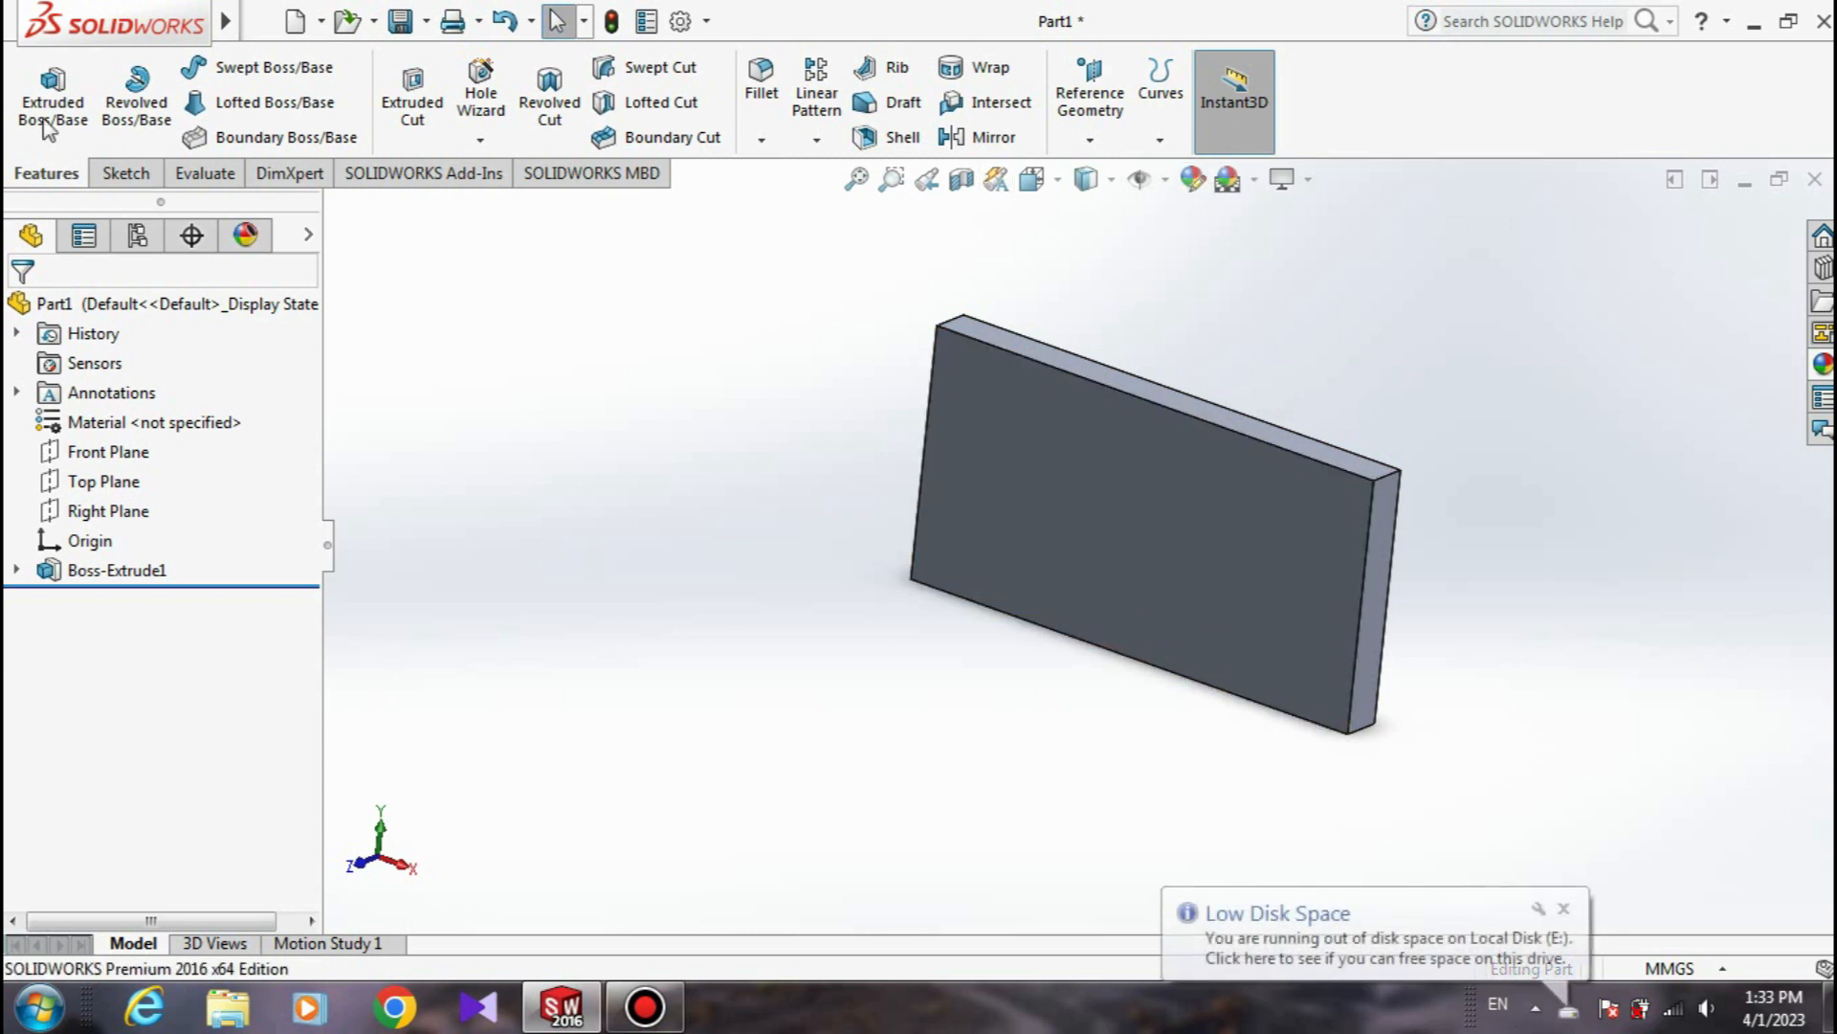
pyautogui.click(122, 173)
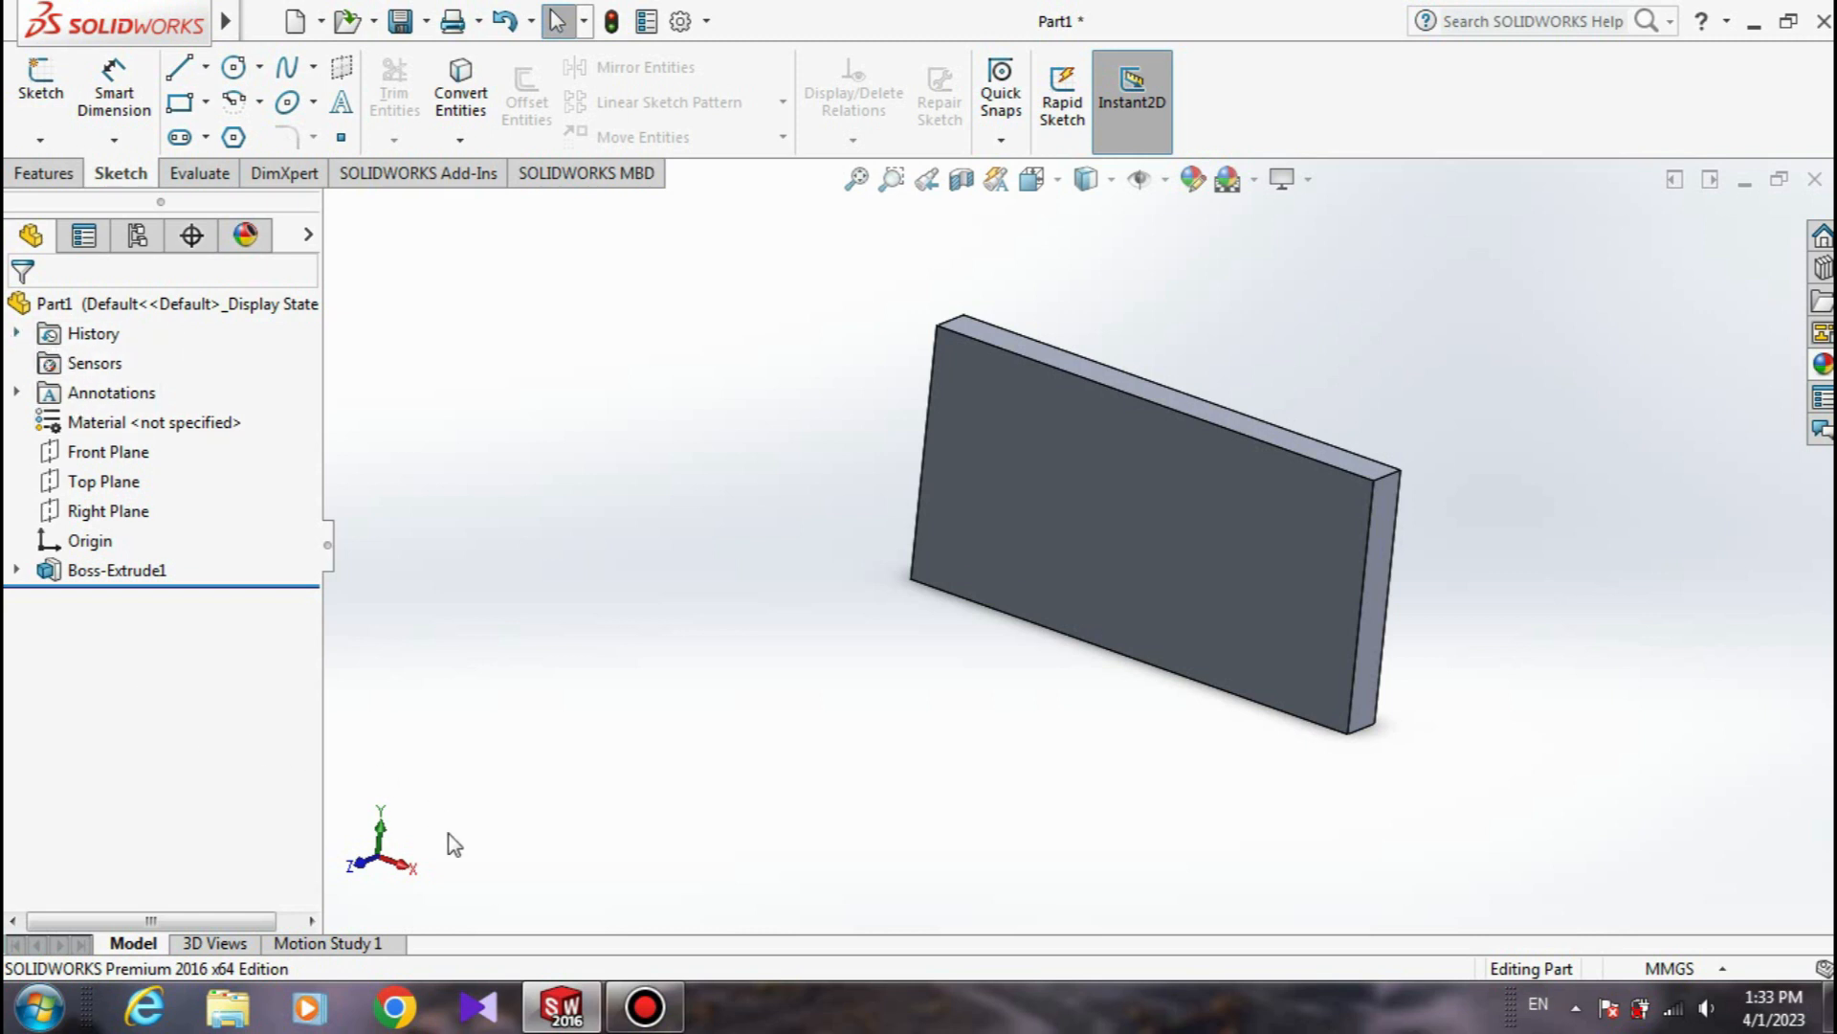
pyautogui.click(644, 1007)
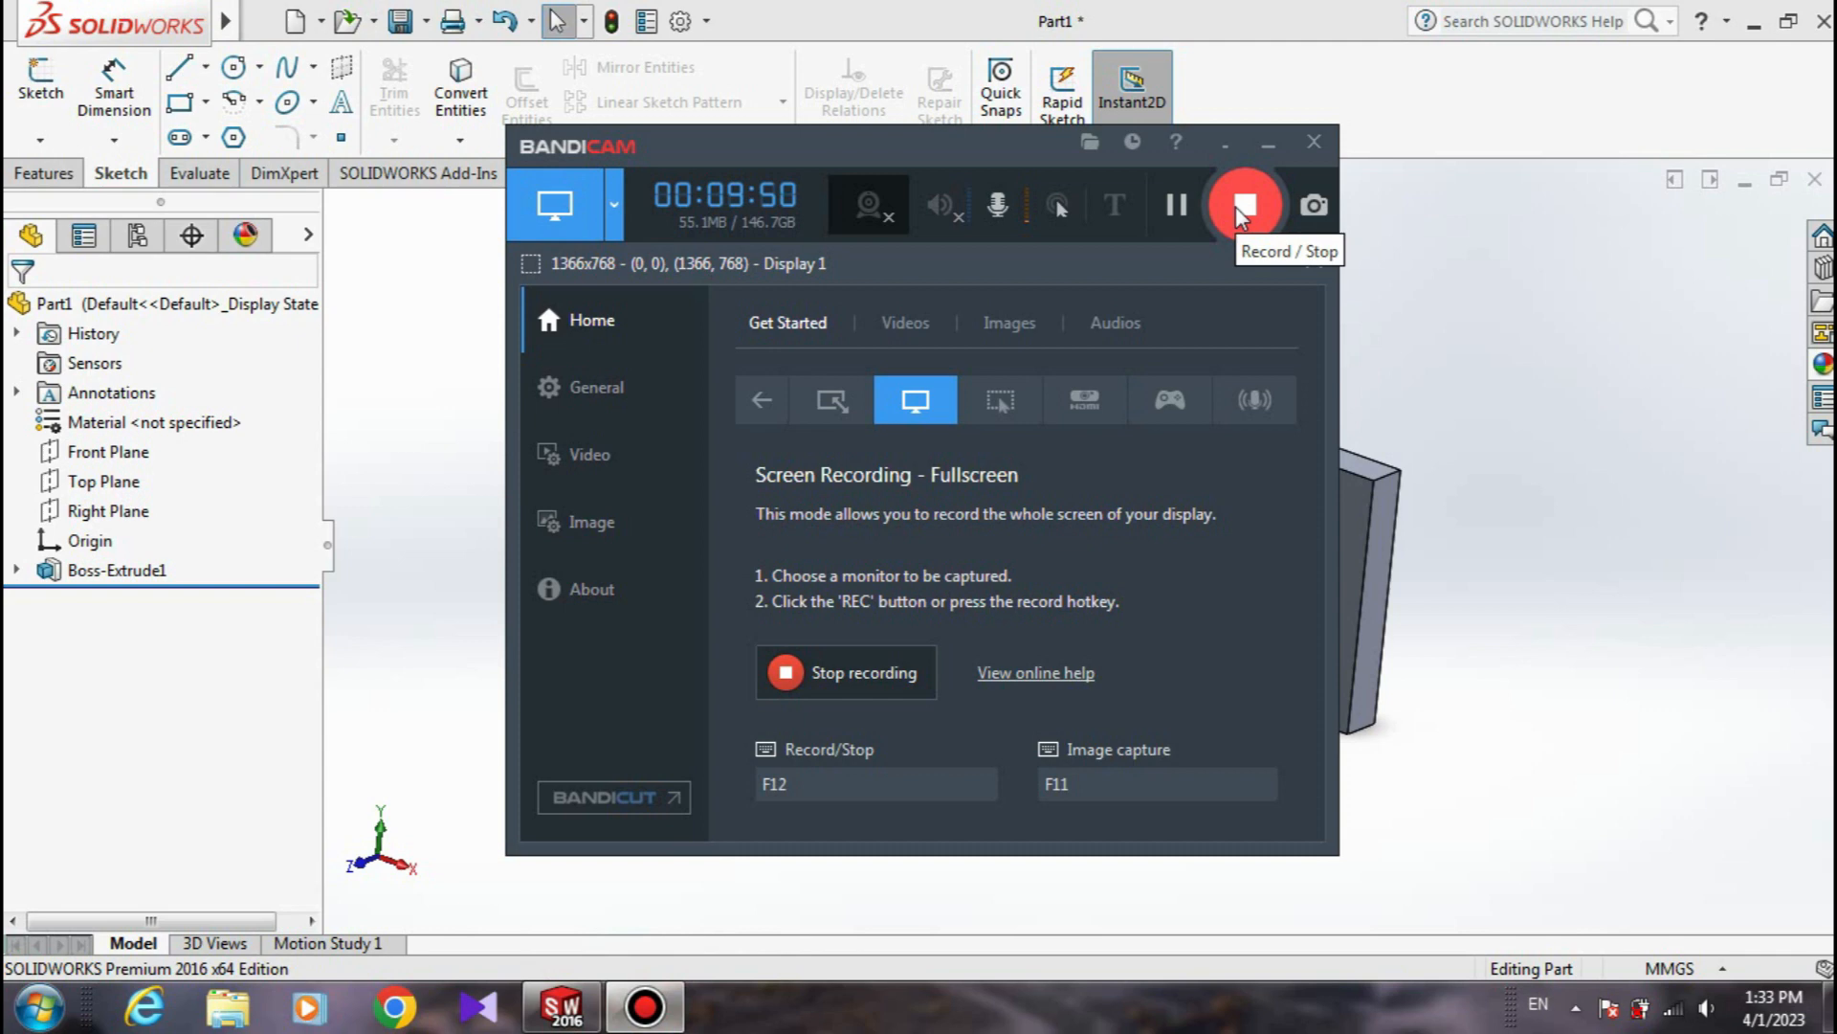
pyautogui.click(1243, 207)
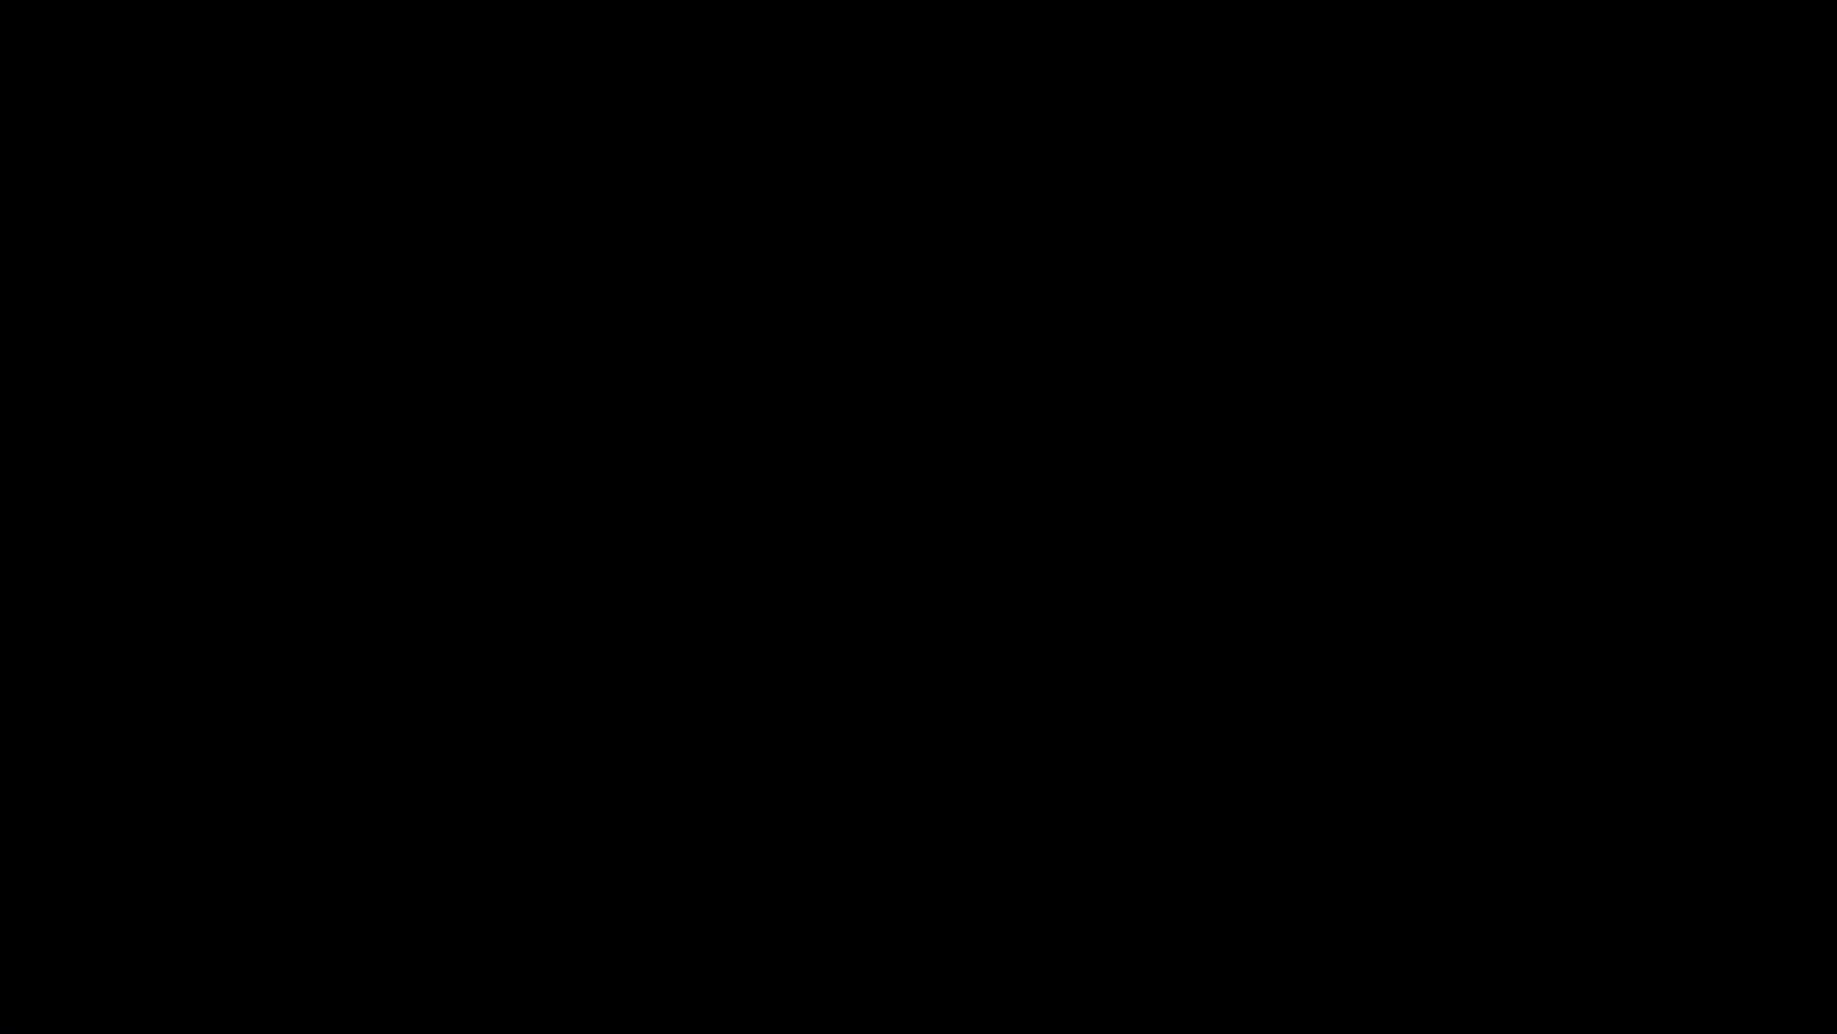